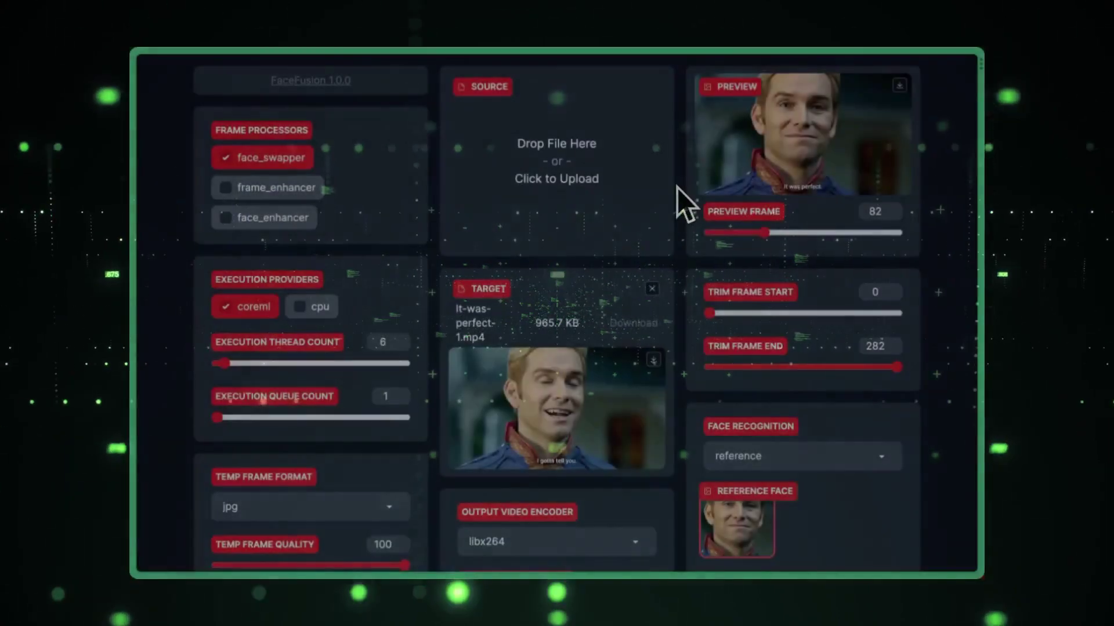
Load elon.jpg as the source face and preview the swap around frames 25 and 75
{"action": "left_click", "coordinate": [576, 169]}
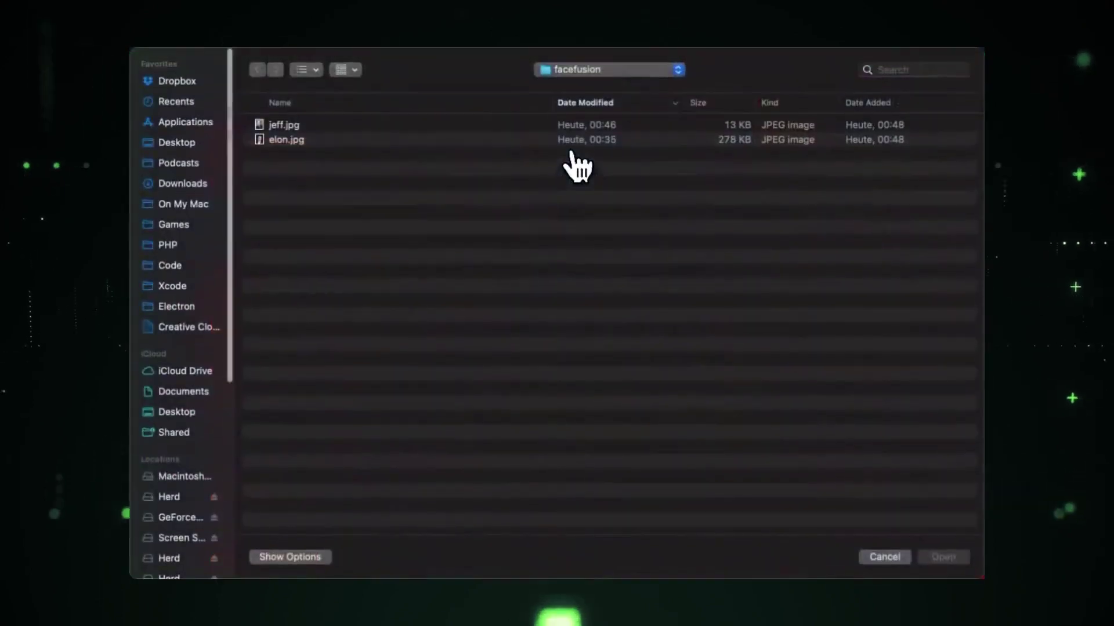
{"action": "double_click", "coordinate": [346, 141]}
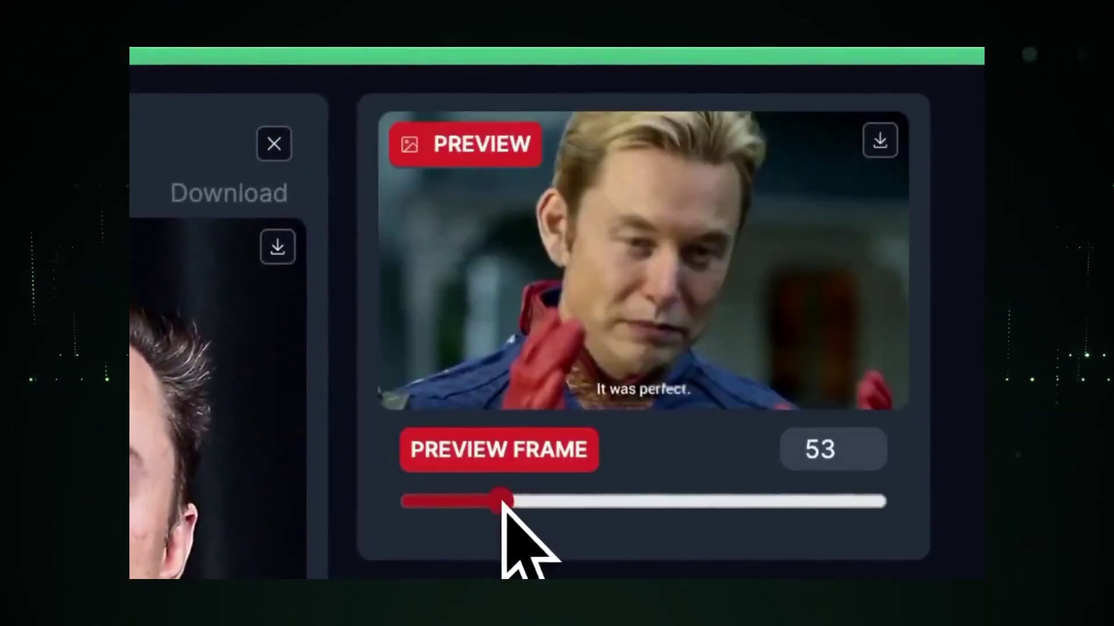
{"action": "left_click_drag", "start_coordinate": [504, 500], "coordinate": [465, 500]}
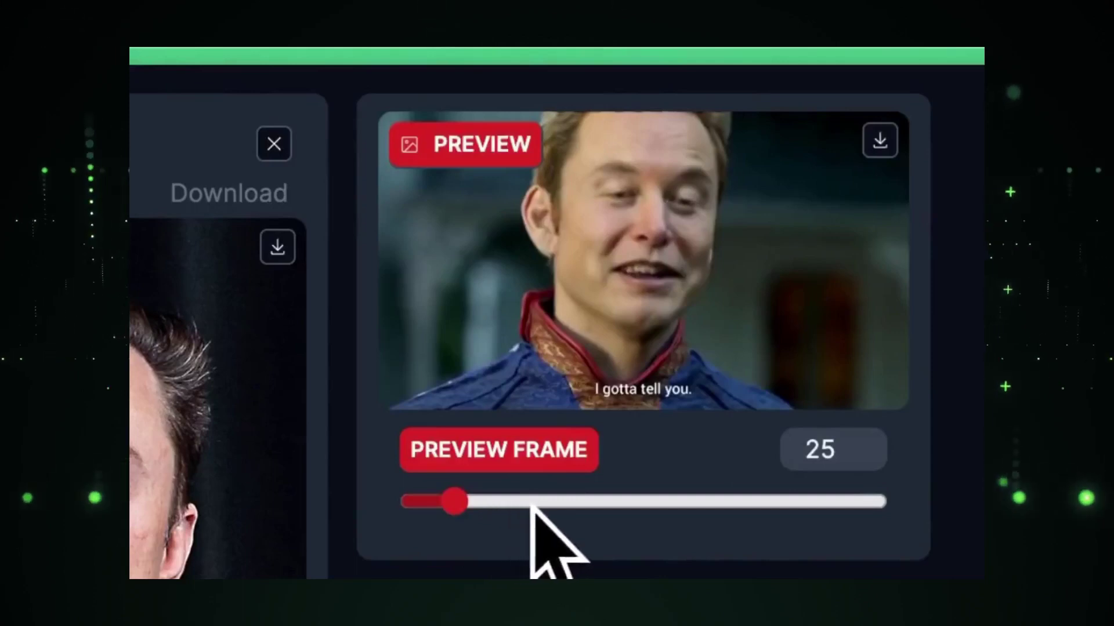
{"action": "left_click", "coordinate": [534, 503]}
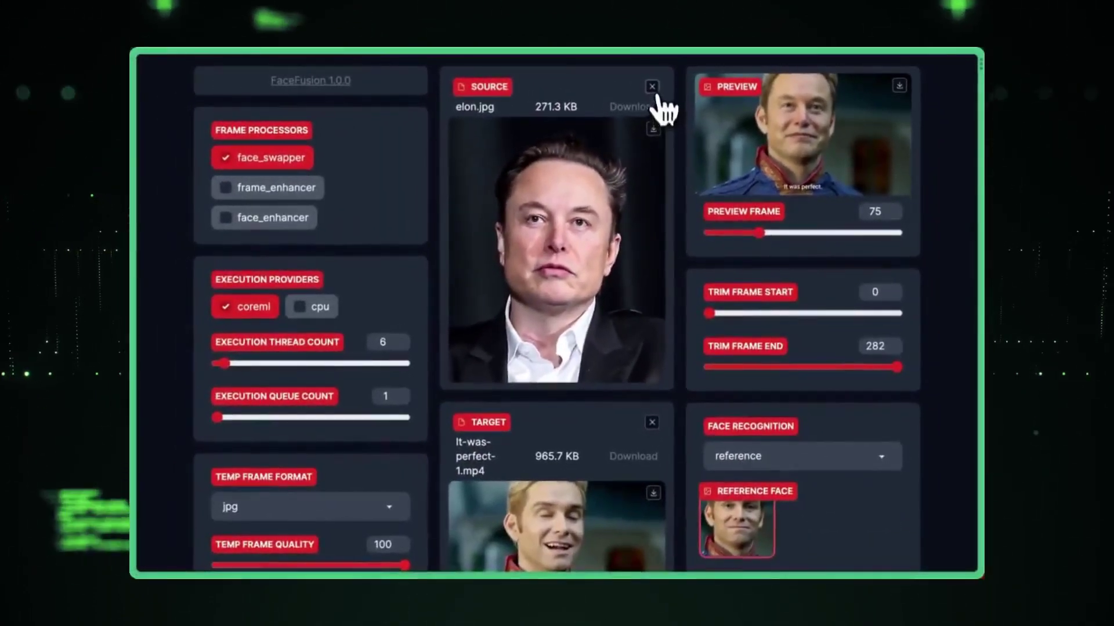
Replace the source face with jeff.jpg and check the preview at frames 195 and 259
{"action": "left_click", "coordinate": [653, 88]}
{"action": "left_click", "coordinate": [603, 168]}
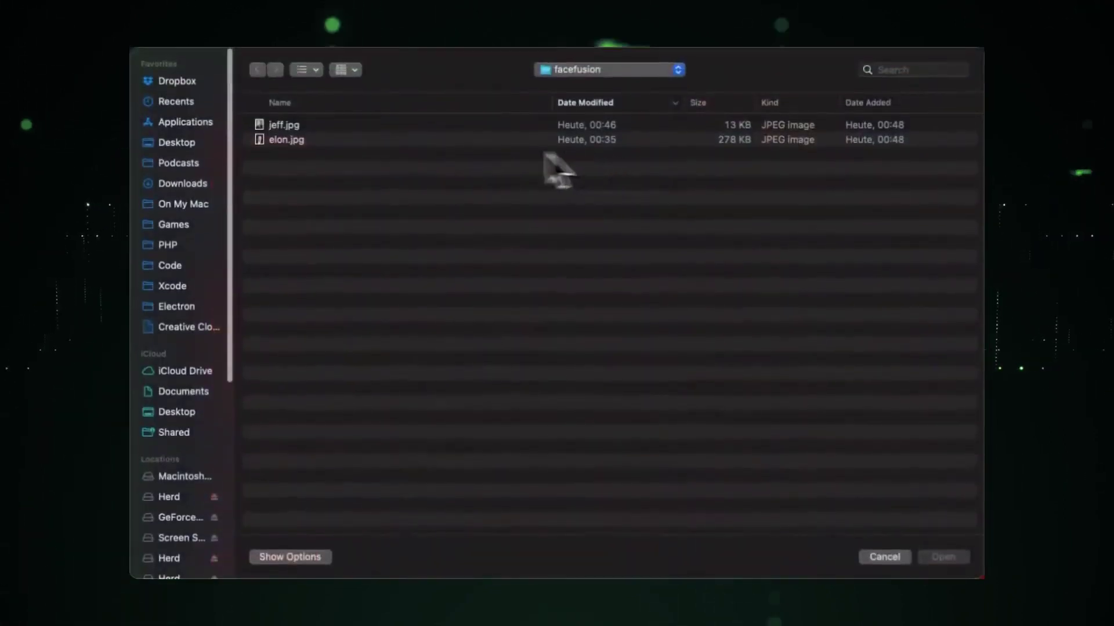
{"action": "double_click", "coordinate": [341, 124]}
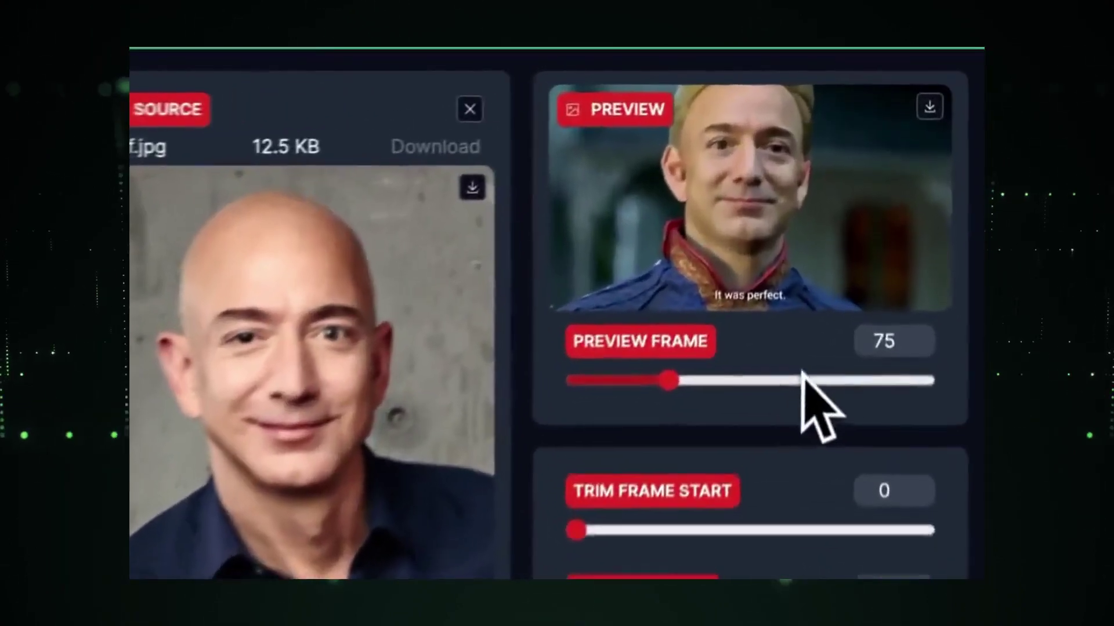
{"action": "left_click", "coordinate": [839, 233]}
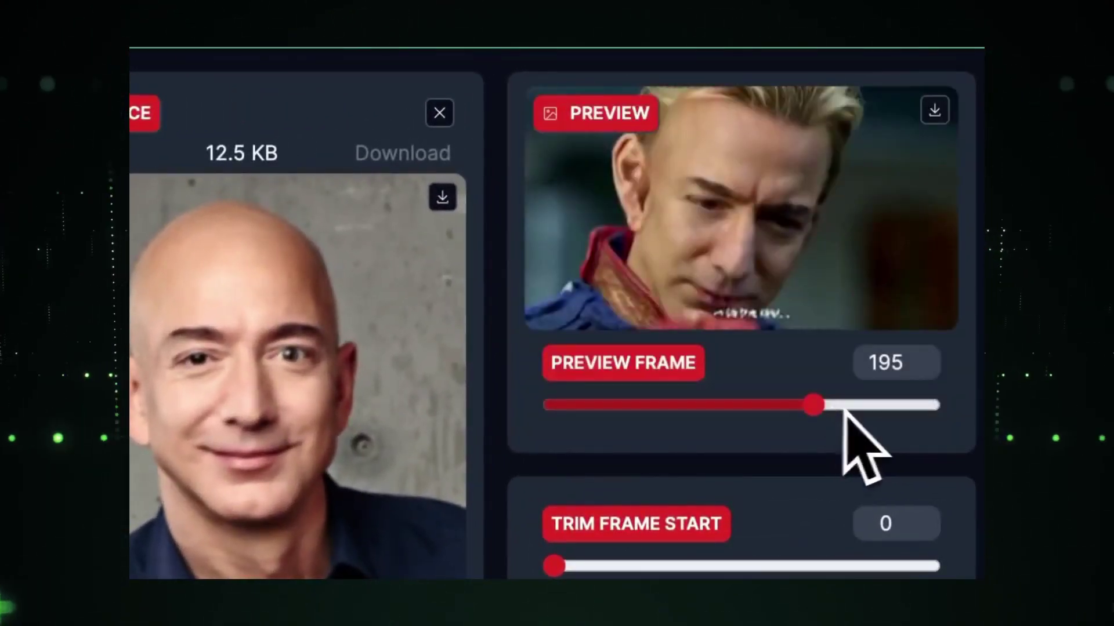
{"action": "left_click", "coordinate": [899, 407]}
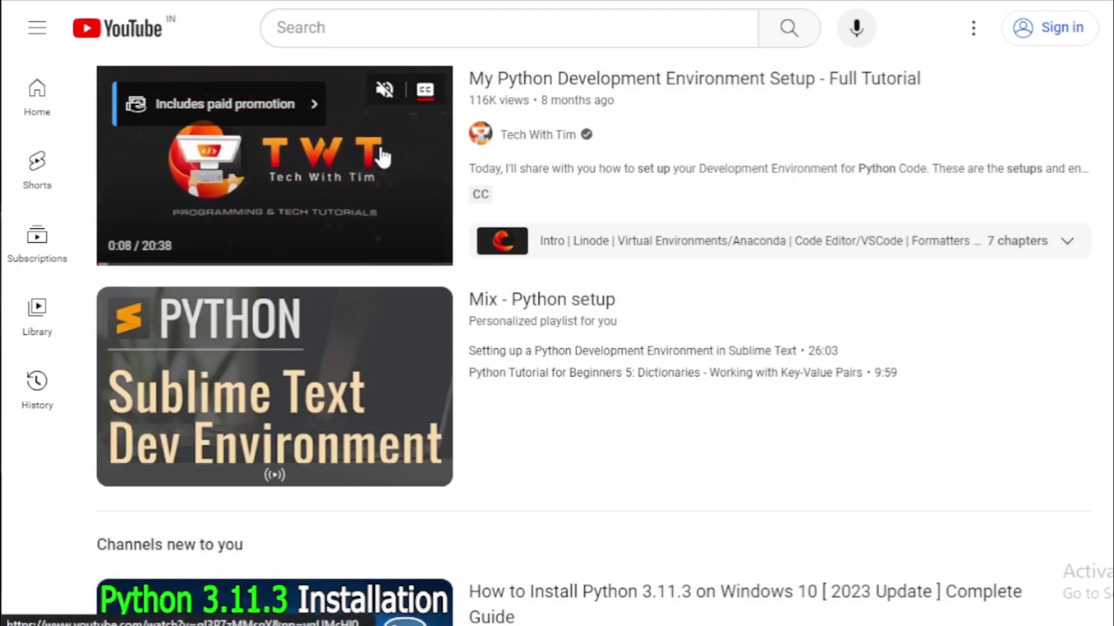
Open the Python setup tutorial, mute and skip its ads, dismiss the Premium offer, then pause it
{"action": "left_click", "coordinate": [379, 152]}
{"action": "left_click", "coordinate": [152, 419]}
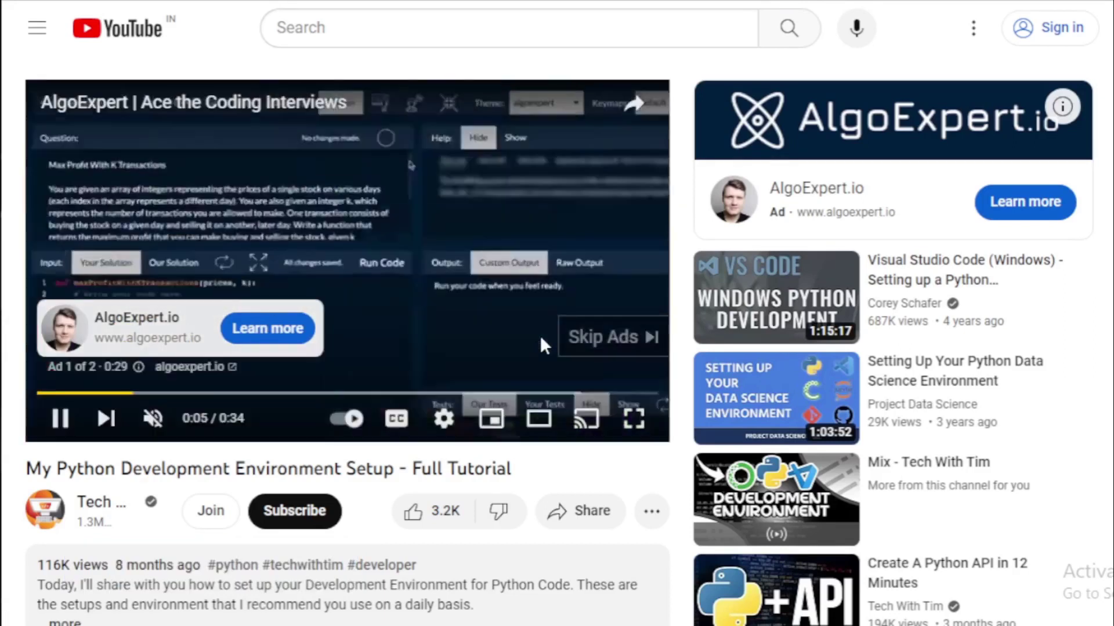
{"action": "left_click", "coordinate": [597, 336]}
{"action": "left_click", "coordinate": [228, 592]}
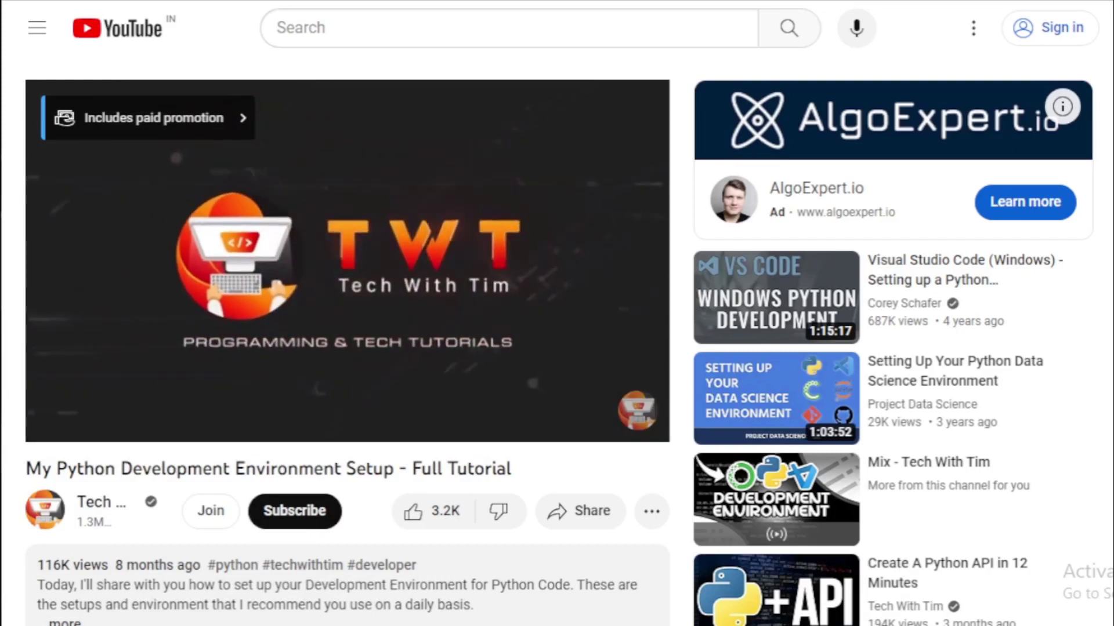
{"action": "left_click_drag", "start_coordinate": [27, 468], "coordinate": [519, 474]}
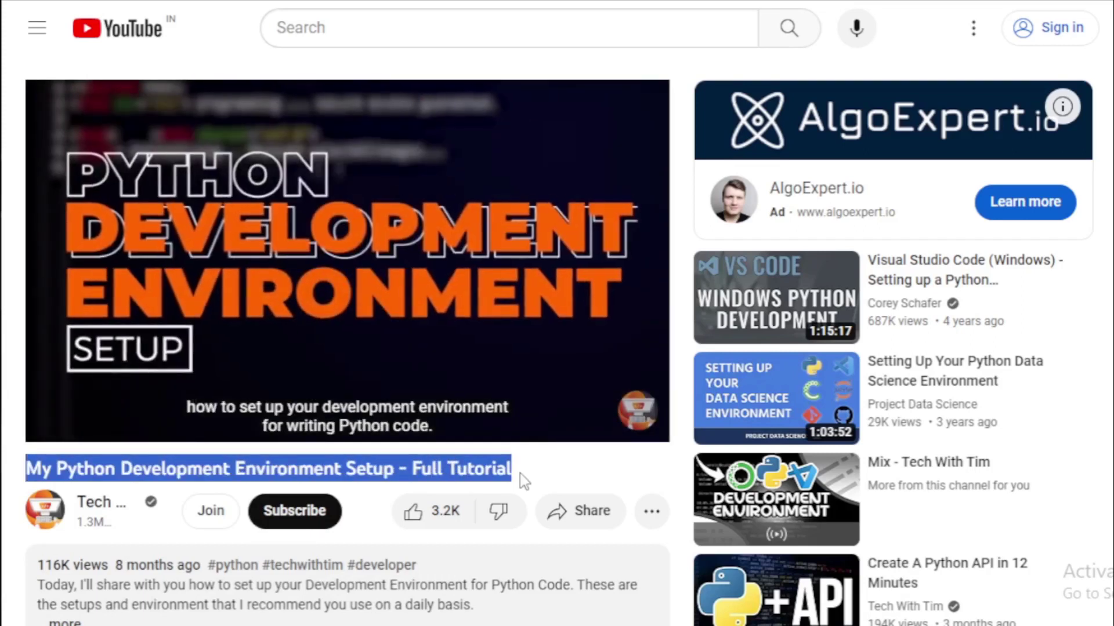
{"action": "left_click", "coordinate": [60, 419]}
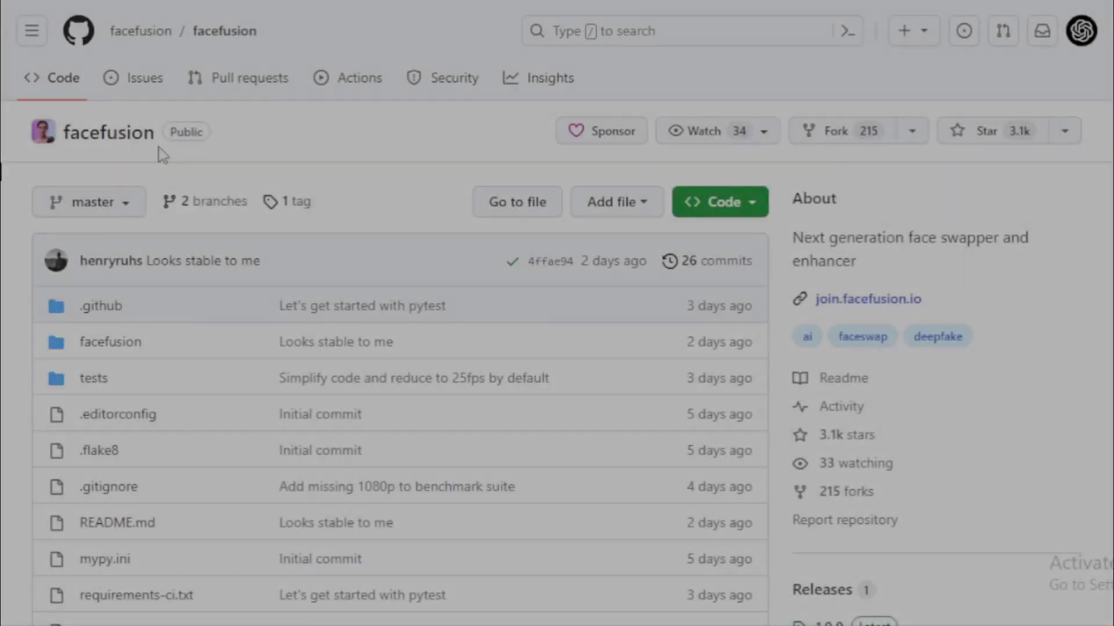
Look over the facefusion repository name and its About description
{"action": "left_click_drag", "start_coordinate": [163, 155], "coordinate": [55, 152]}
{"action": "left_click", "coordinate": [132, 170]}
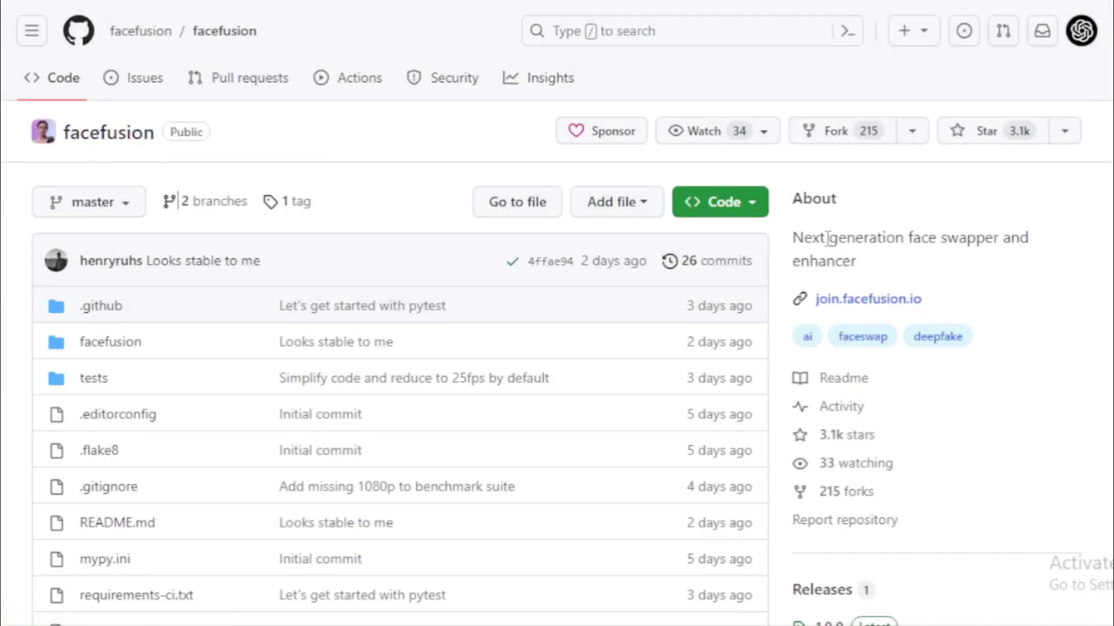
{"action": "left_click_drag", "start_coordinate": [793, 247], "coordinate": [891, 265]}
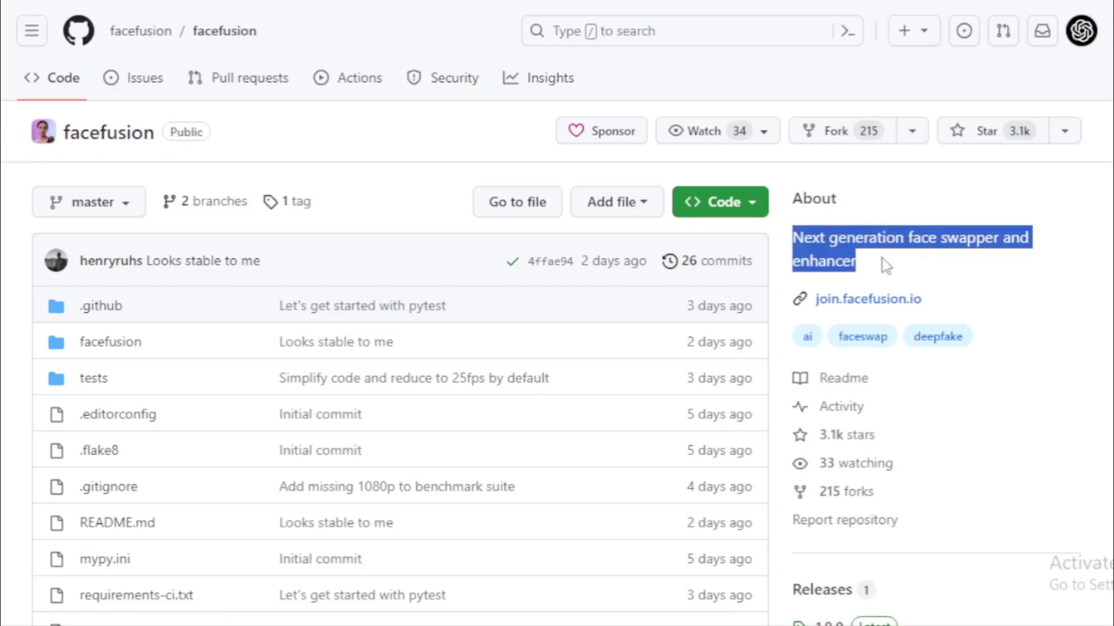
{"action": "left_click", "coordinate": [875, 258]}
Scroll the README from the FaceFusion heading and tagline down to the Installation section
{"action": "scroll", "coordinate": [876, 258], "scroll_direction": "down", "scroll_amount": 10}
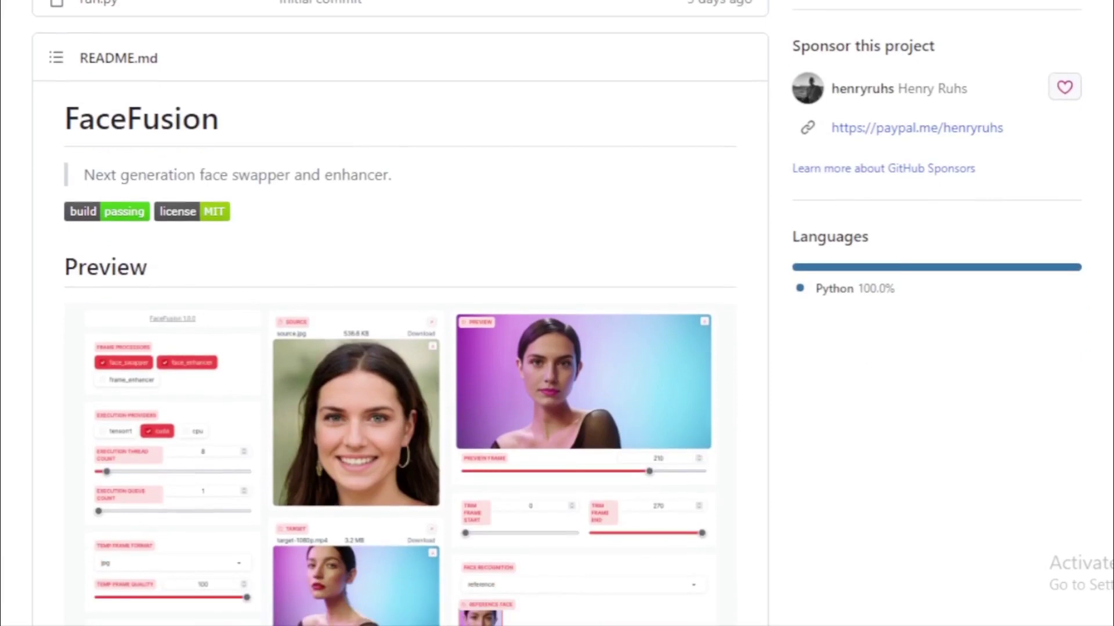
{"action": "double_click", "coordinate": [245, 124]}
{"action": "left_click_drag", "start_coordinate": [410, 179], "coordinate": [84, 177]}
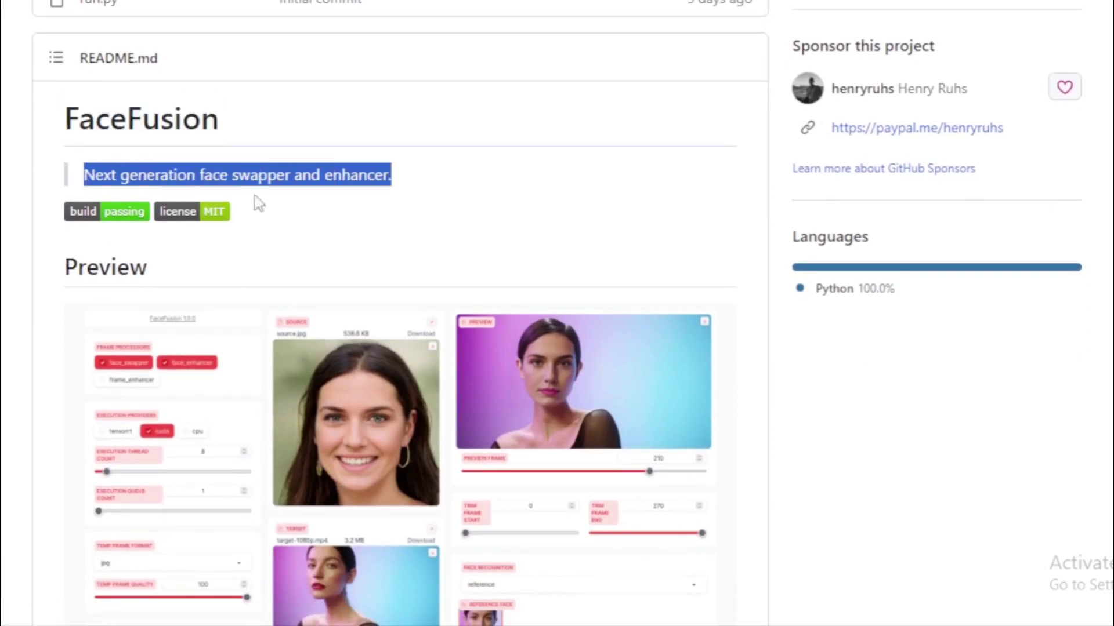
{"action": "left_click", "coordinate": [457, 198]}
{"action": "scroll", "coordinate": [155, 222], "scroll_direction": "down", "scroll_amount": 4}
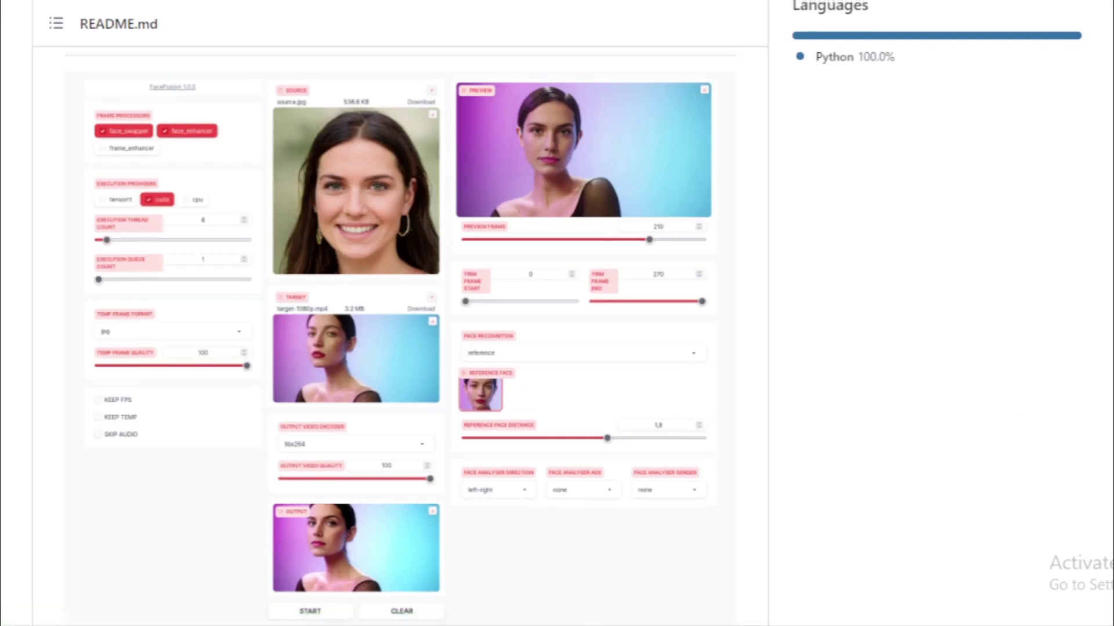
{"action": "scroll", "coordinate": [497, 367], "scroll_direction": "down", "scroll_amount": 5}
{"action": "scroll", "coordinate": [399, 336], "scroll_direction": "down", "scroll_amount": 5}
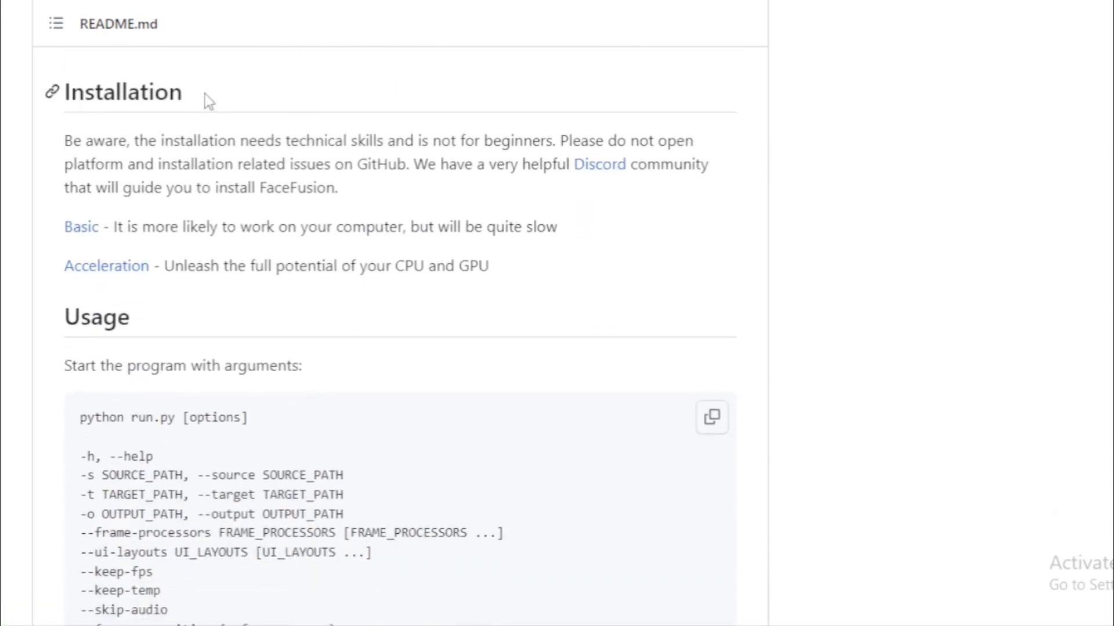
Read the Installation heading and its warning paragraph about platform issues
{"action": "left_click_drag", "start_coordinate": [204, 95], "coordinate": [136, 94]}
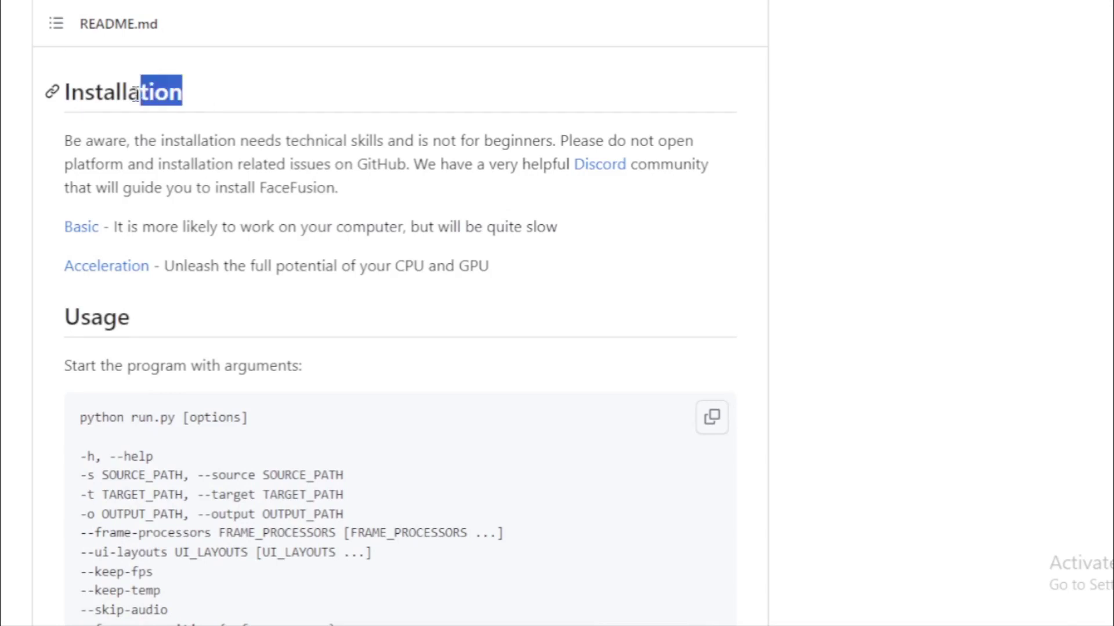
{"action": "left_click", "coordinate": [69, 130]}
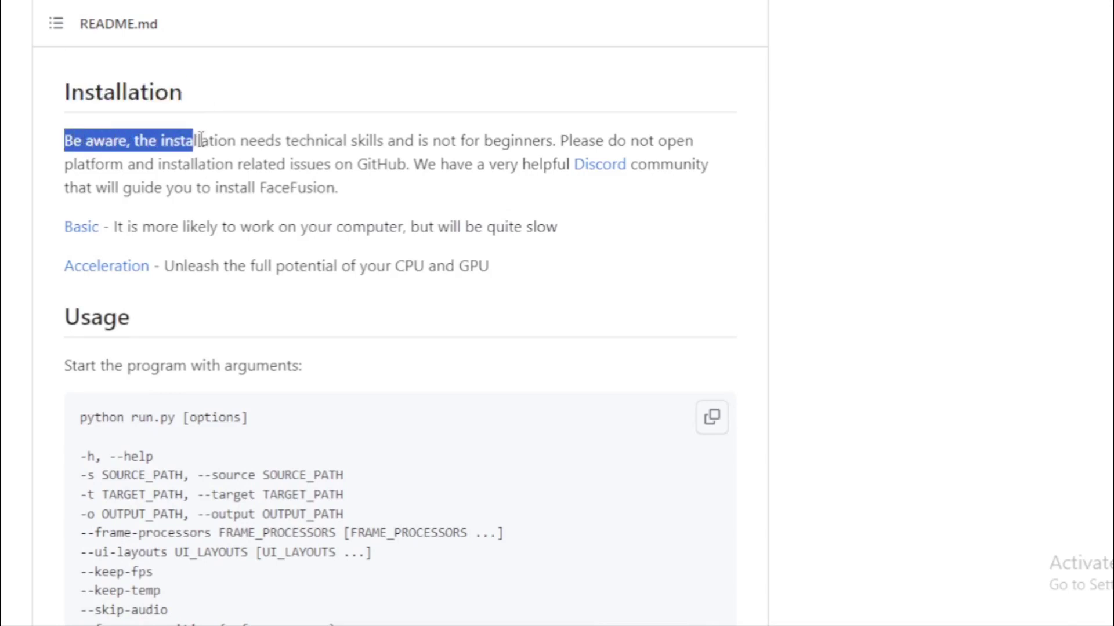
{"action": "left_click_drag", "start_coordinate": [201, 140], "coordinate": [329, 146]}
{"action": "left_click_drag", "start_coordinate": [396, 149], "coordinate": [505, 149]}
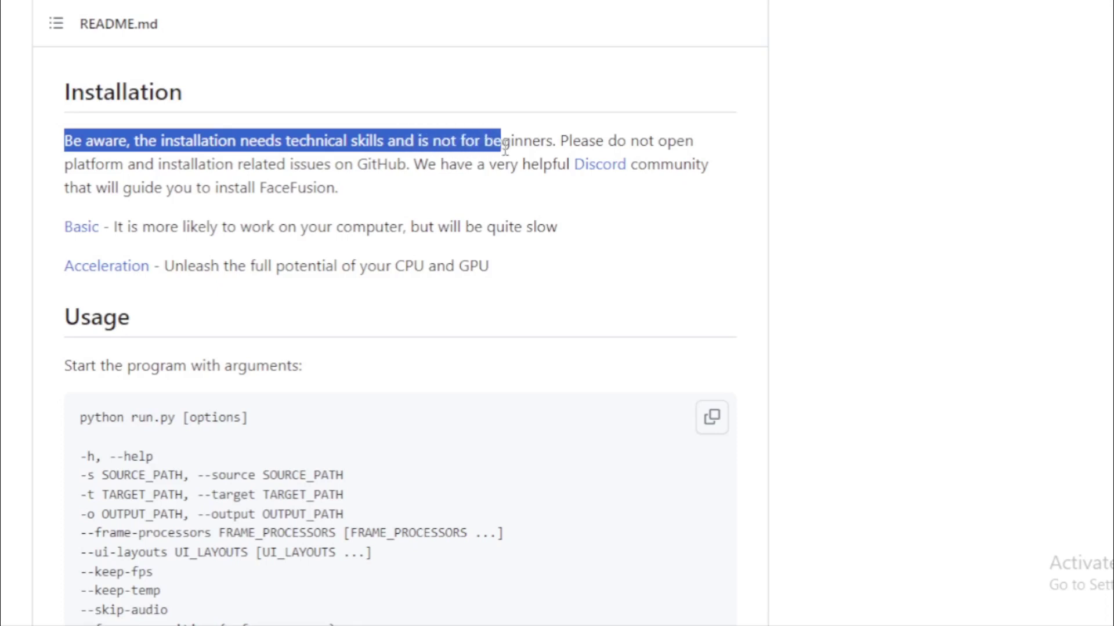
{"action": "left_click_drag", "start_coordinate": [667, 142], "coordinate": [128, 159]}
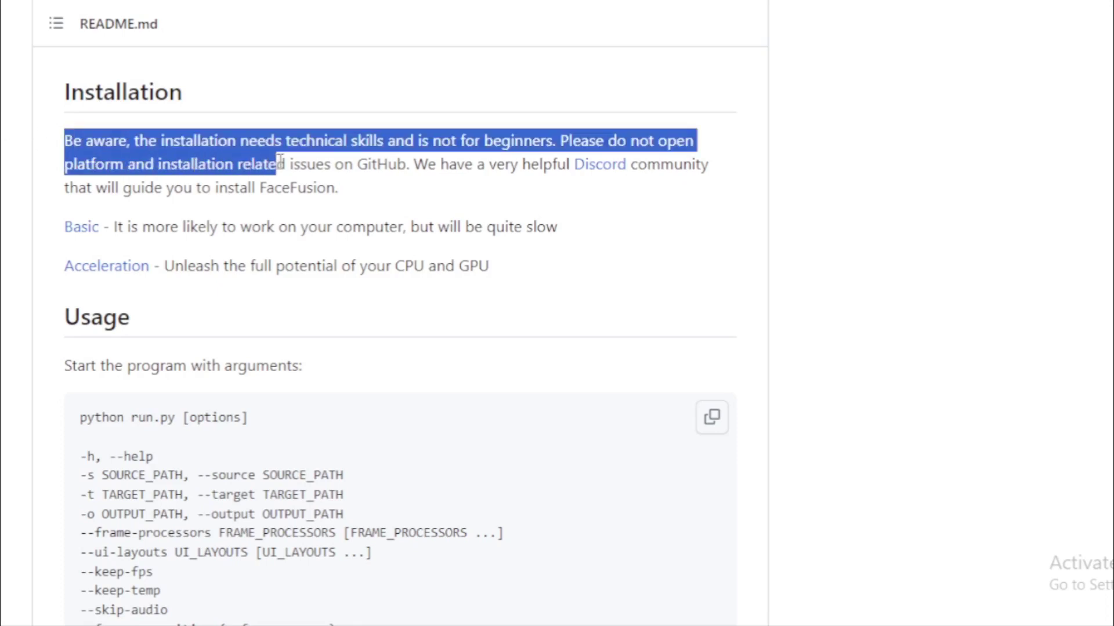
{"action": "left_click_drag", "start_coordinate": [455, 174], "coordinate": [220, 177]}
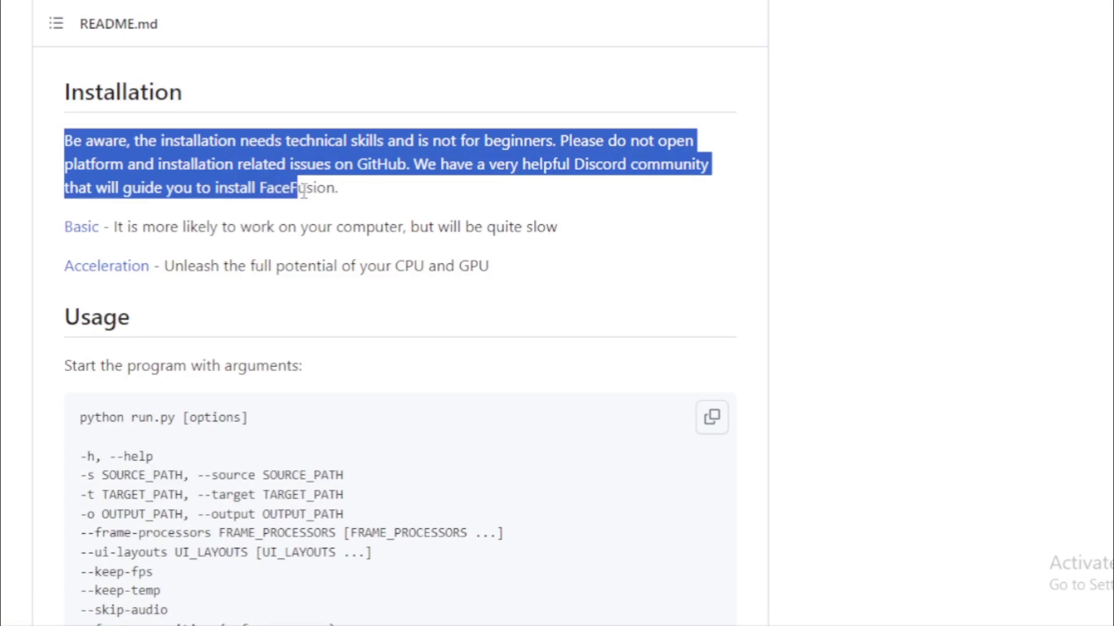
{"action": "left_click", "coordinate": [347, 197]}
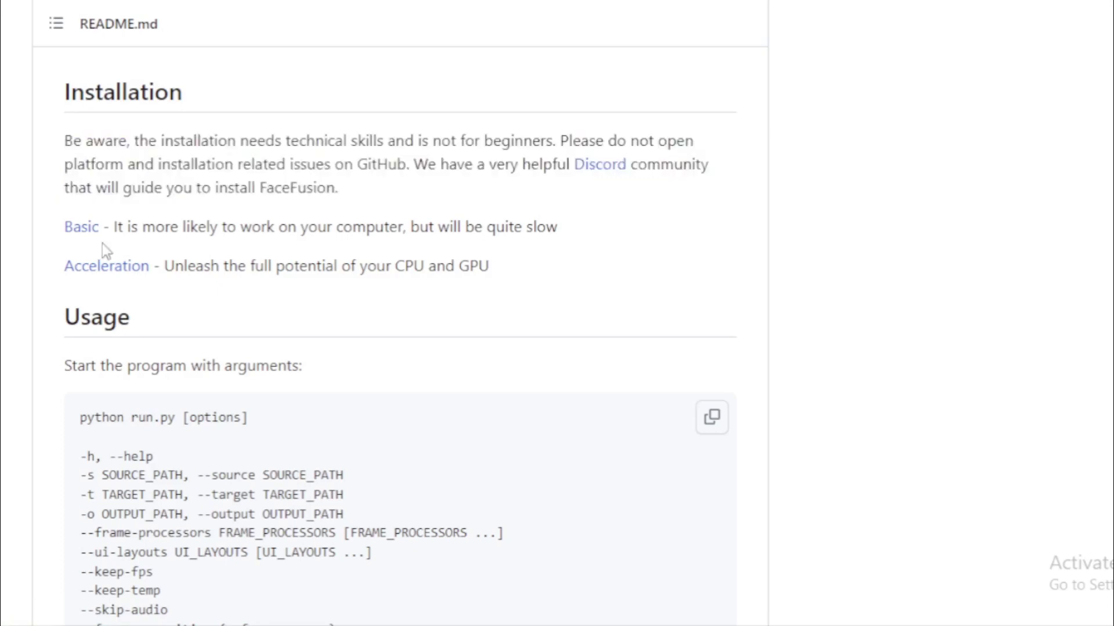
Go over the Basic and Acceleration installation option lines
{"action": "left_click_drag", "start_coordinate": [84, 231], "coordinate": [139, 231]}
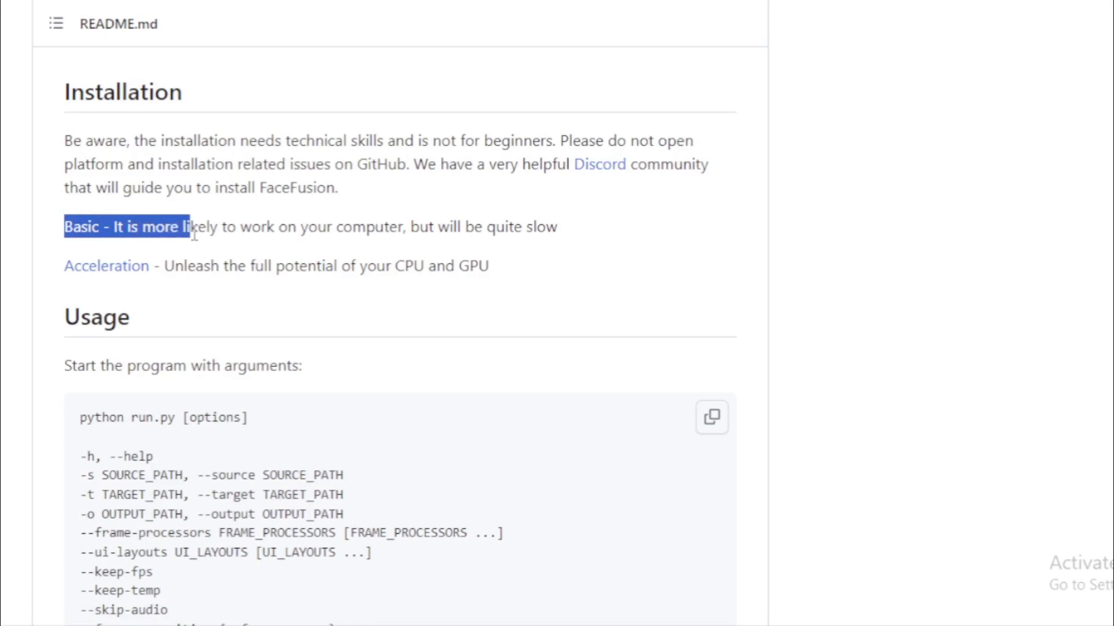
{"action": "left_click_drag", "start_coordinate": [230, 235], "coordinate": [328, 234]}
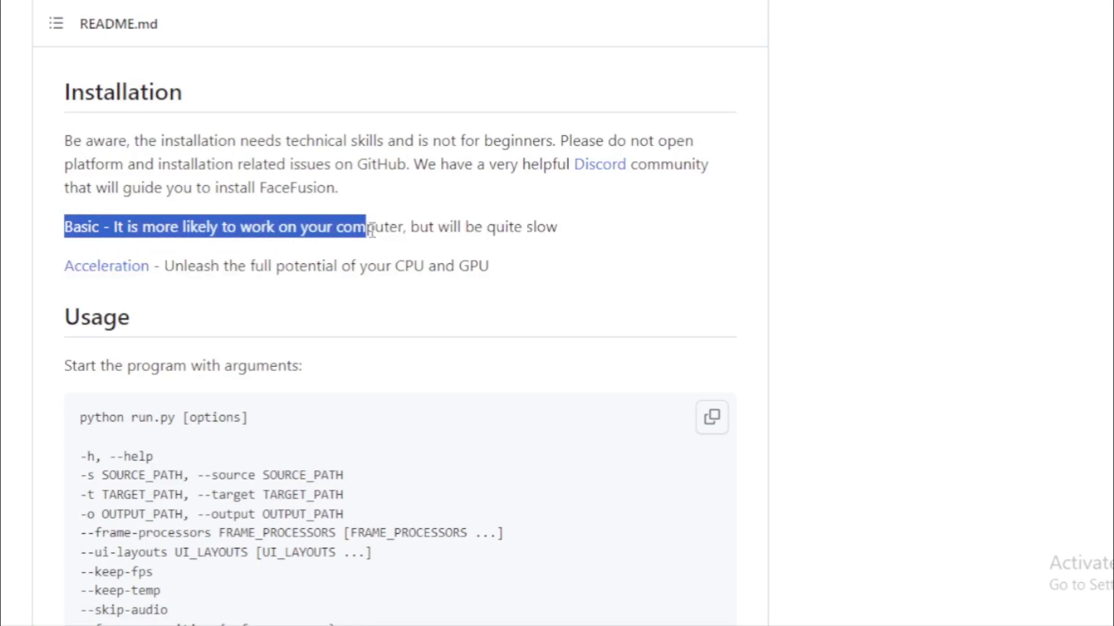
{"action": "left_click_drag", "start_coordinate": [425, 230], "coordinate": [550, 230]}
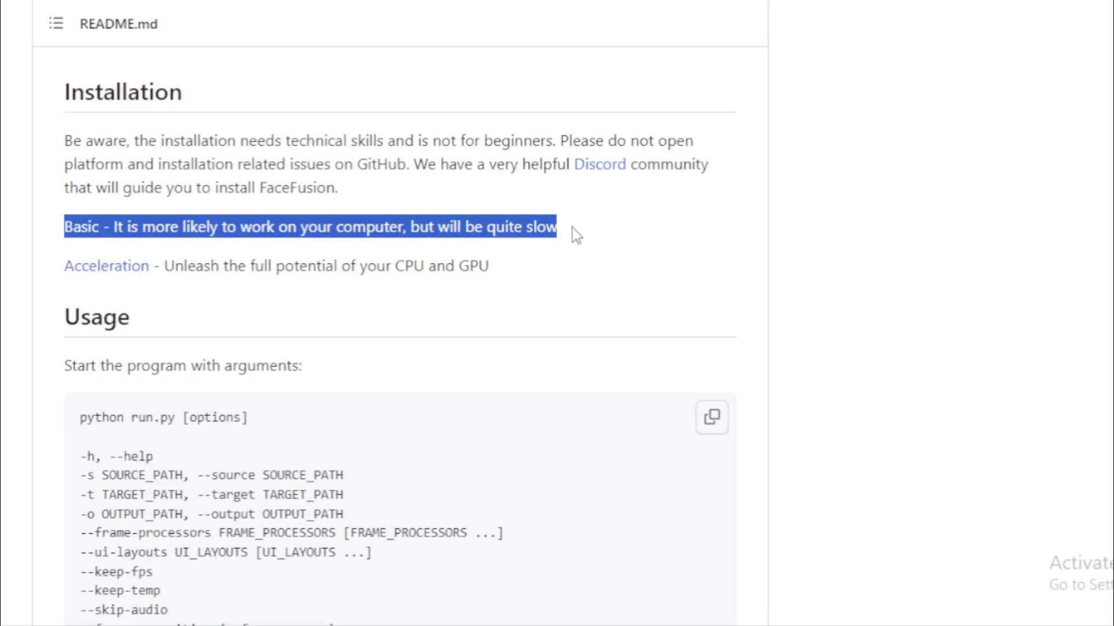
{"action": "left_click", "coordinate": [572, 228]}
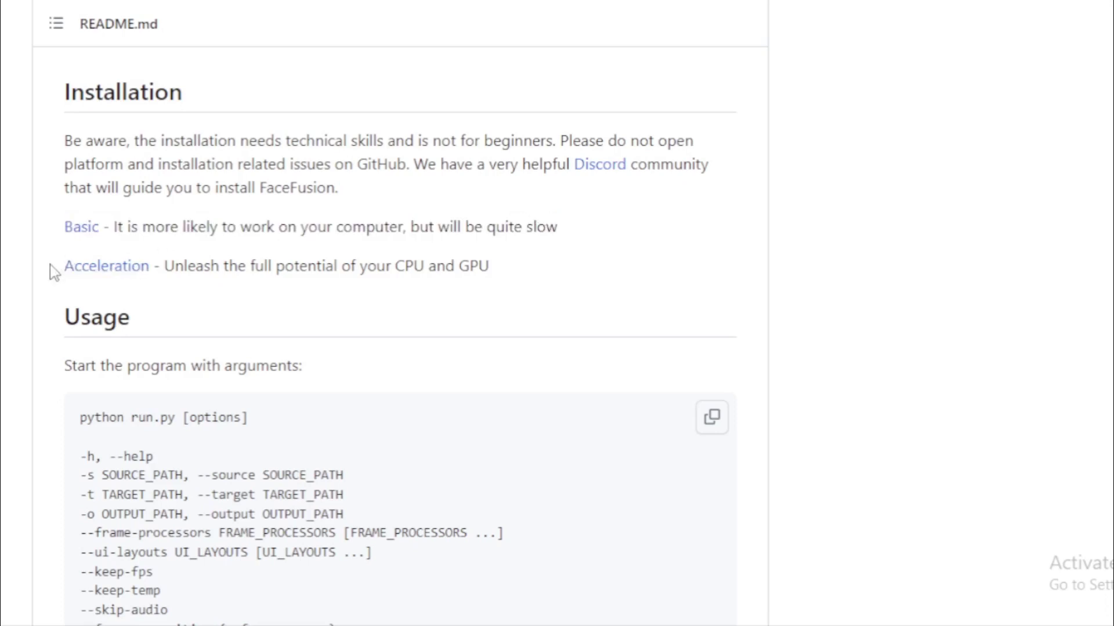
{"action": "left_click_drag", "start_coordinate": [50, 266], "coordinate": [76, 265]}
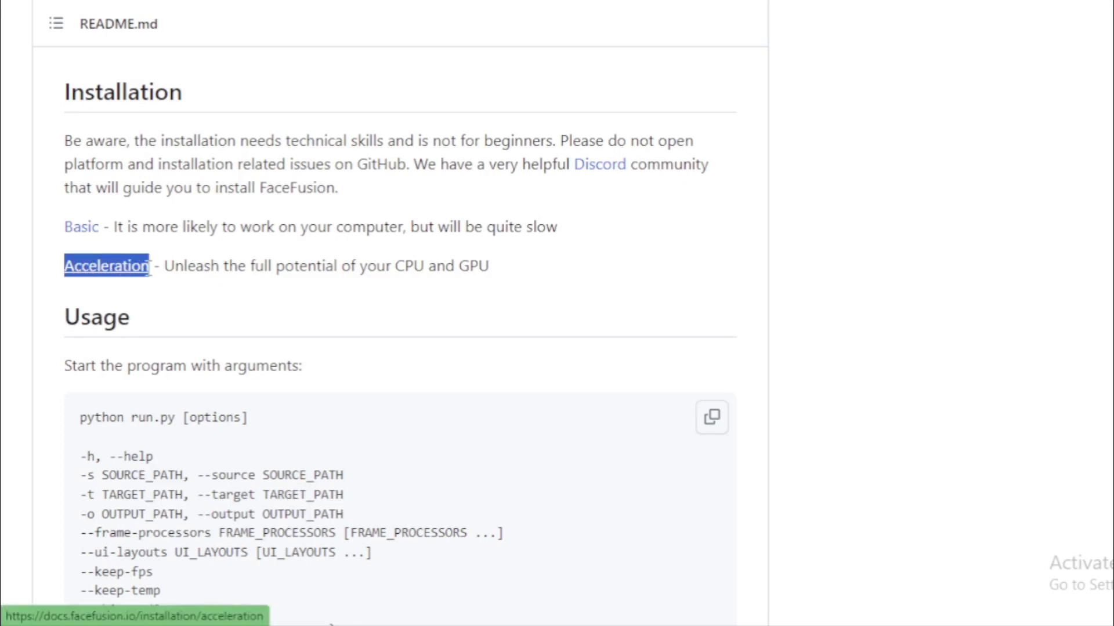
{"action": "left_click_drag", "start_coordinate": [150, 265], "coordinate": [337, 268]}
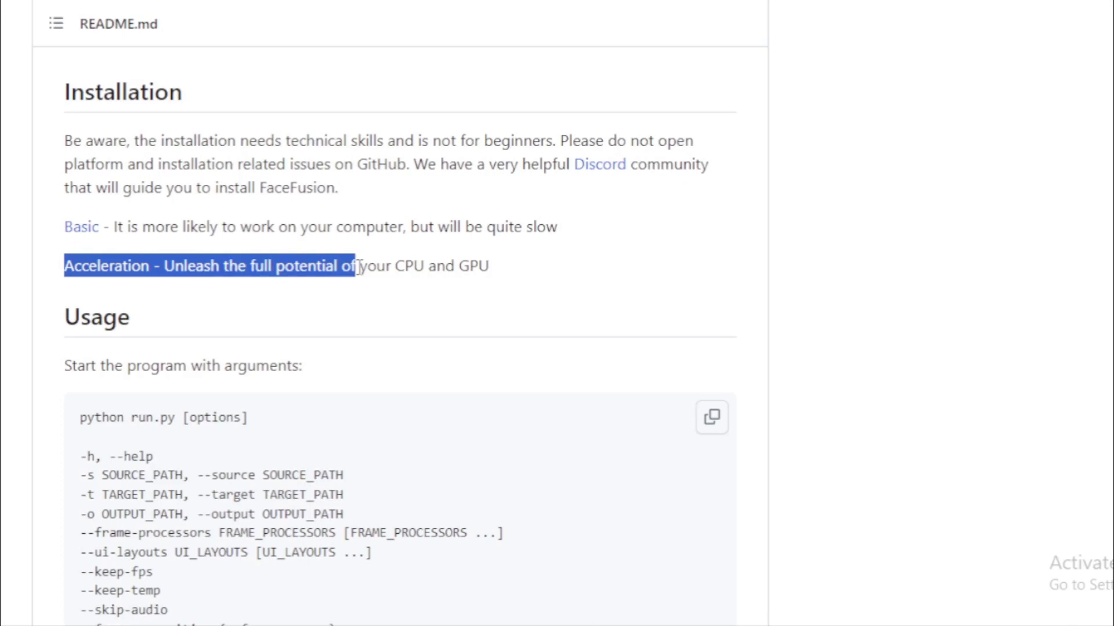
{"action": "left_click", "coordinate": [493, 264]}
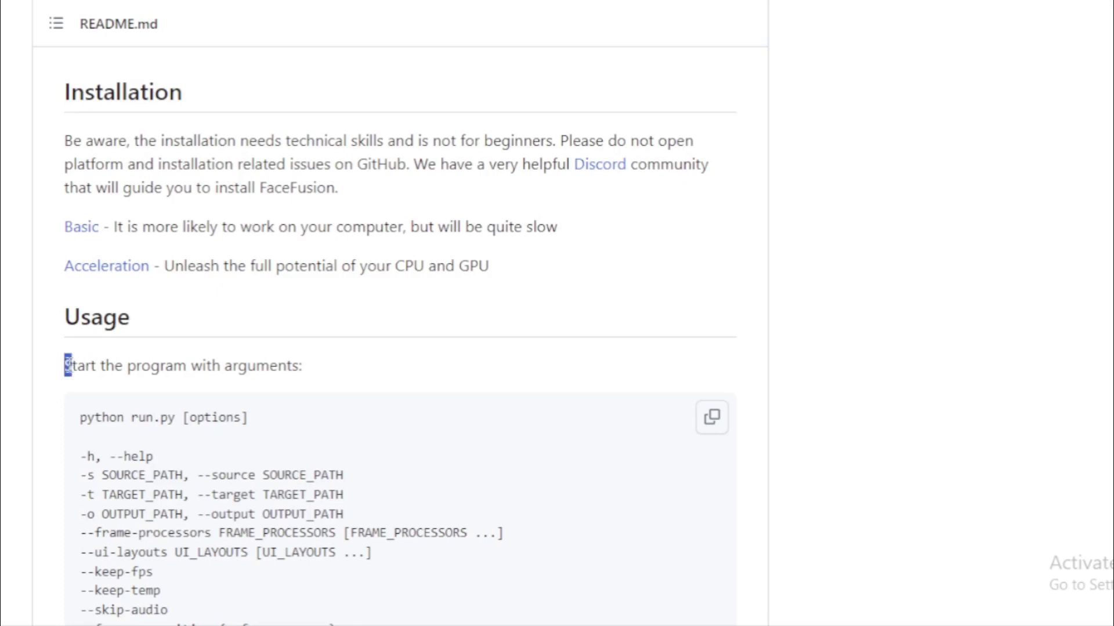
Review the usage command python run.py [options] and its options list
{"action": "left_click_drag", "start_coordinate": [68, 366], "coordinate": [323, 370]}
{"action": "left_click", "coordinate": [92, 413]}
{"action": "left_click_drag", "start_coordinate": [82, 417], "coordinate": [203, 410]}
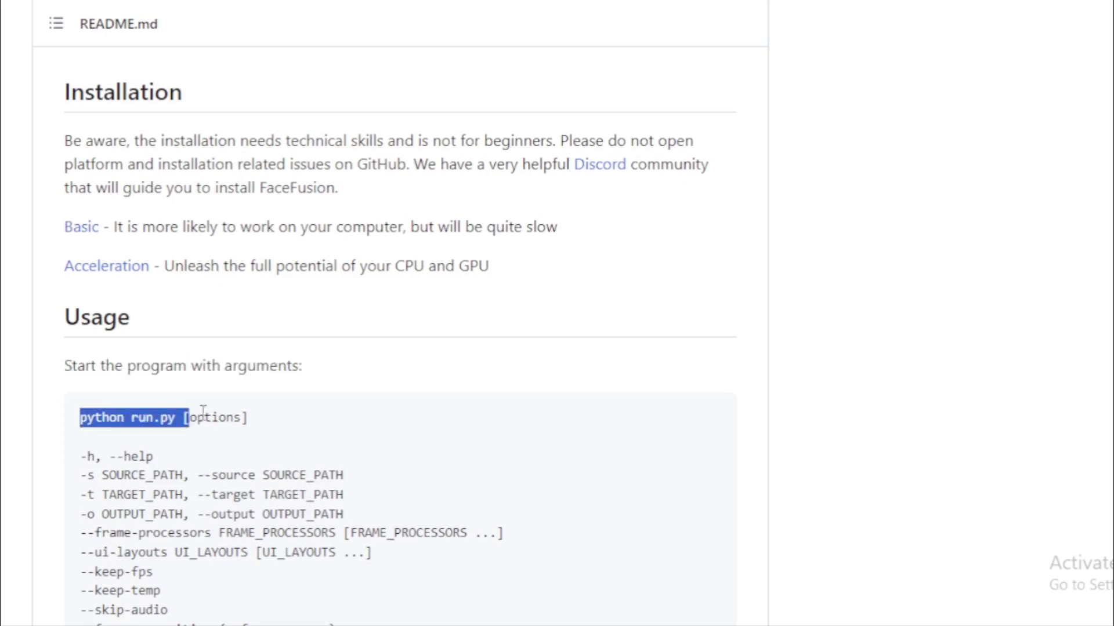
{"action": "left_click", "coordinate": [256, 421]}
{"action": "scroll", "coordinate": [1086, 323], "scroll_direction": "down", "scroll_amount": 10}
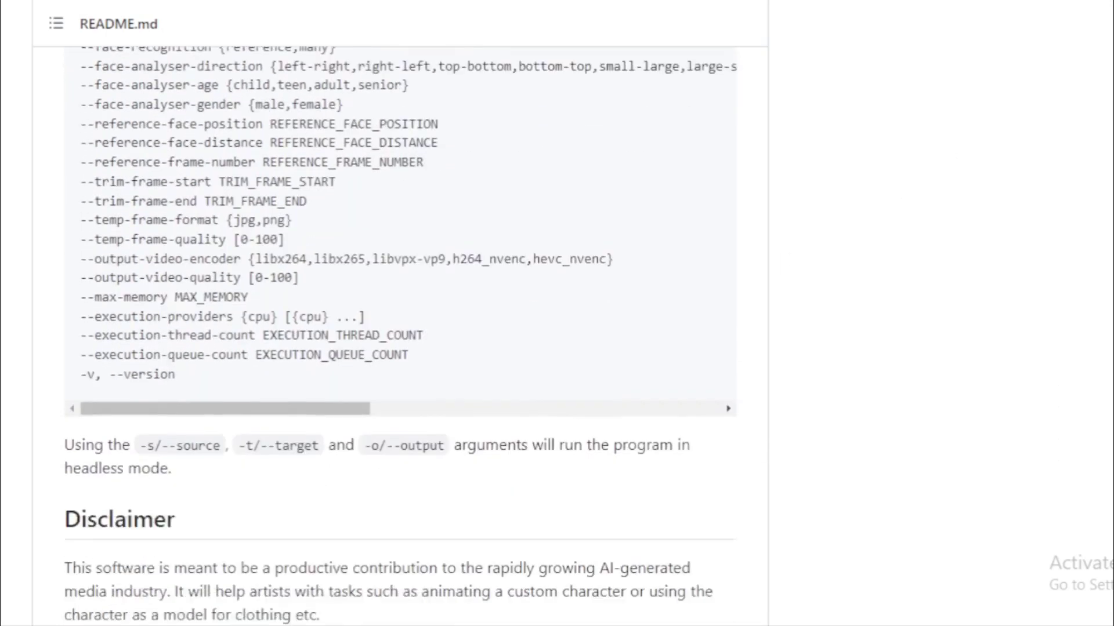
{"action": "scroll", "coordinate": [401, 336], "scroll_direction": "up", "scroll_amount": 10}
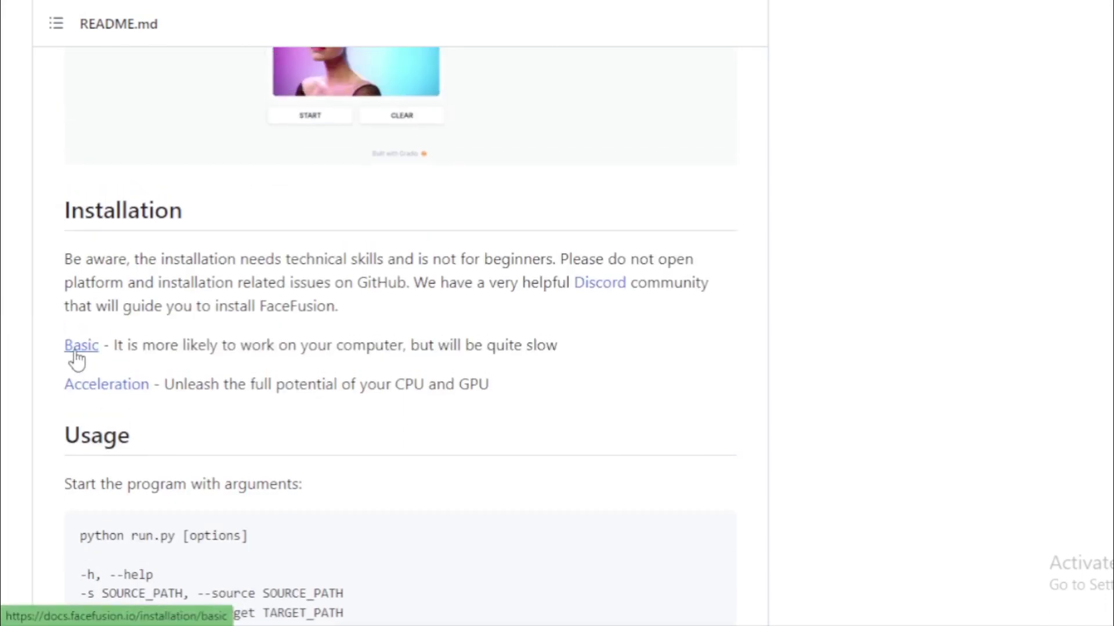
Open the Basic installation guide in a new tab and scroll to its Setup your platform step
{"action": "right_click", "coordinate": [78, 359]}
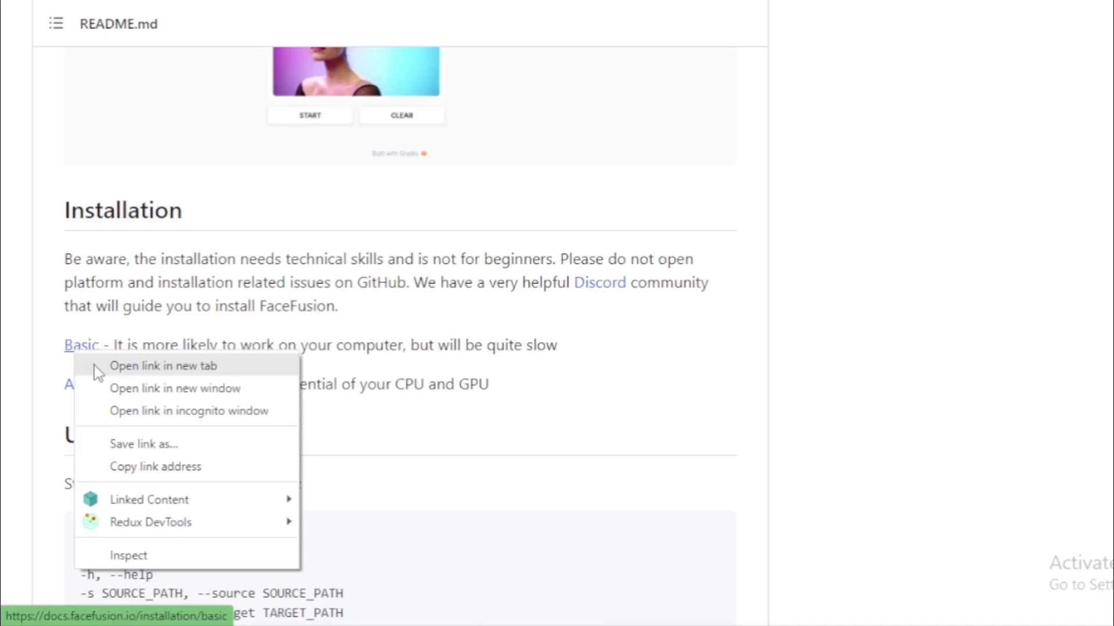
{"action": "left_click", "coordinate": [97, 367]}
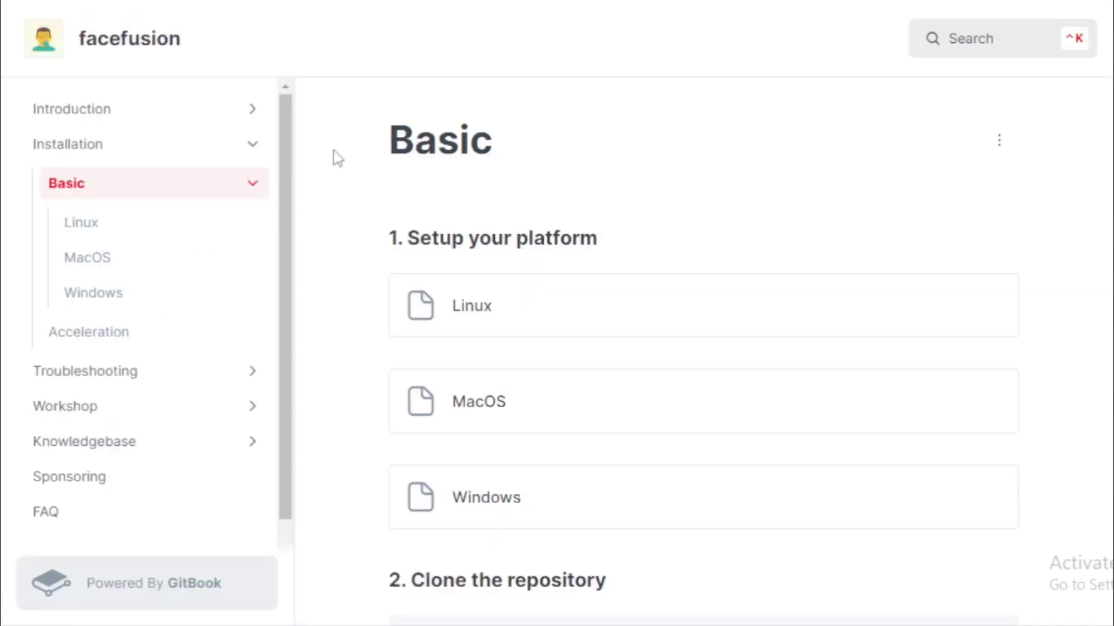
{"action": "left_click_drag", "start_coordinate": [494, 140], "coordinate": [386, 148]}
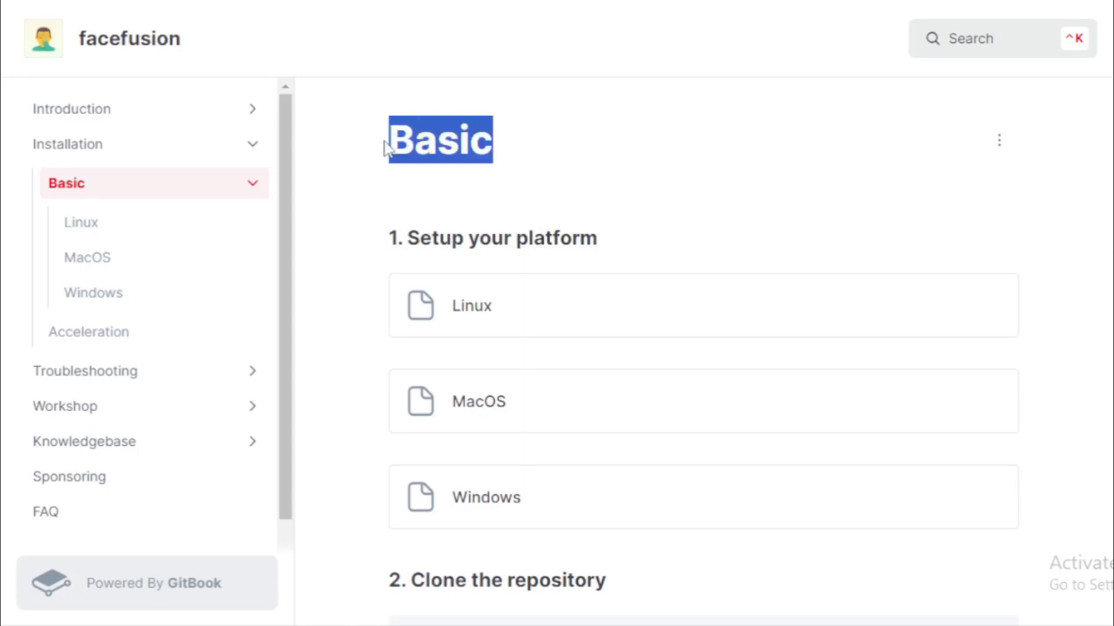
{"action": "left_click", "coordinate": [428, 144]}
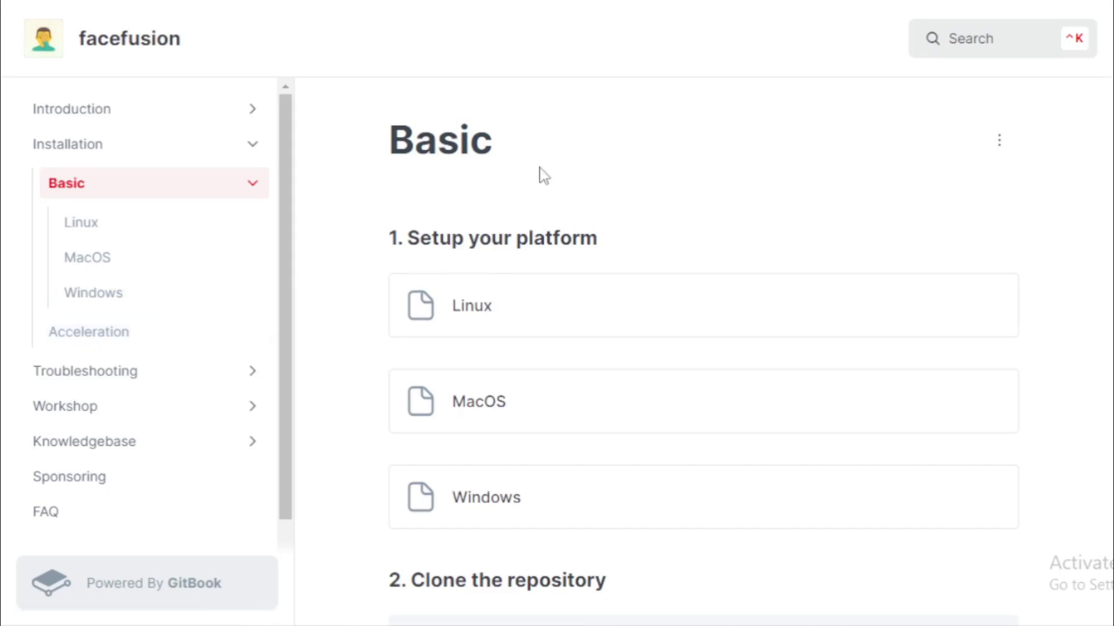
{"action": "scroll", "coordinate": [806, 143], "scroll_direction": "down", "scroll_amount": 2}
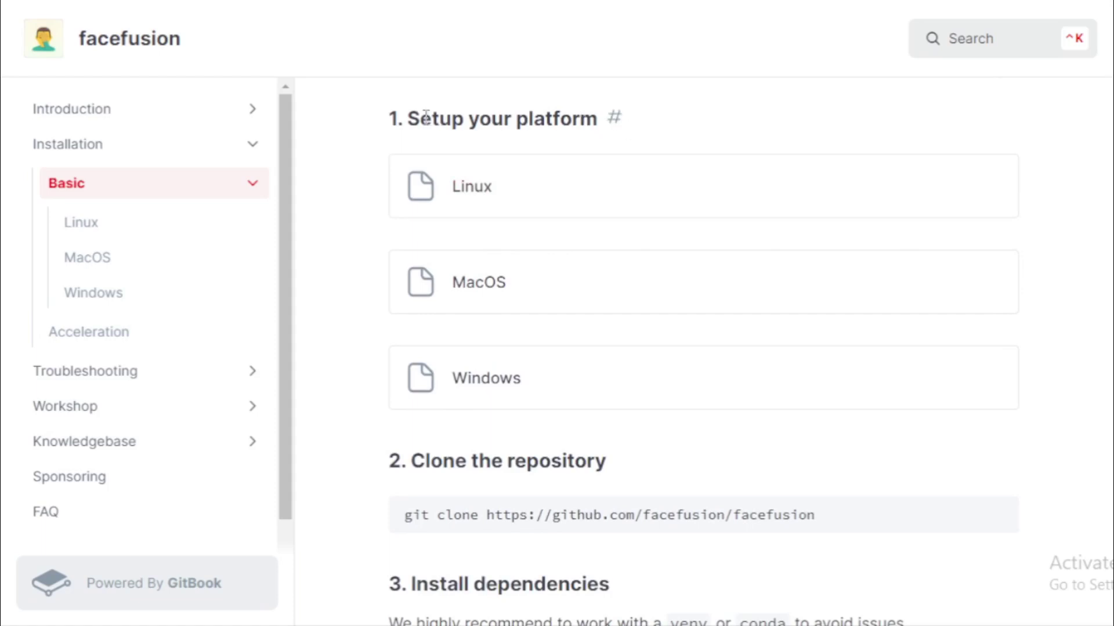
{"action": "left_click_drag", "start_coordinate": [407, 119], "coordinate": [598, 125]}
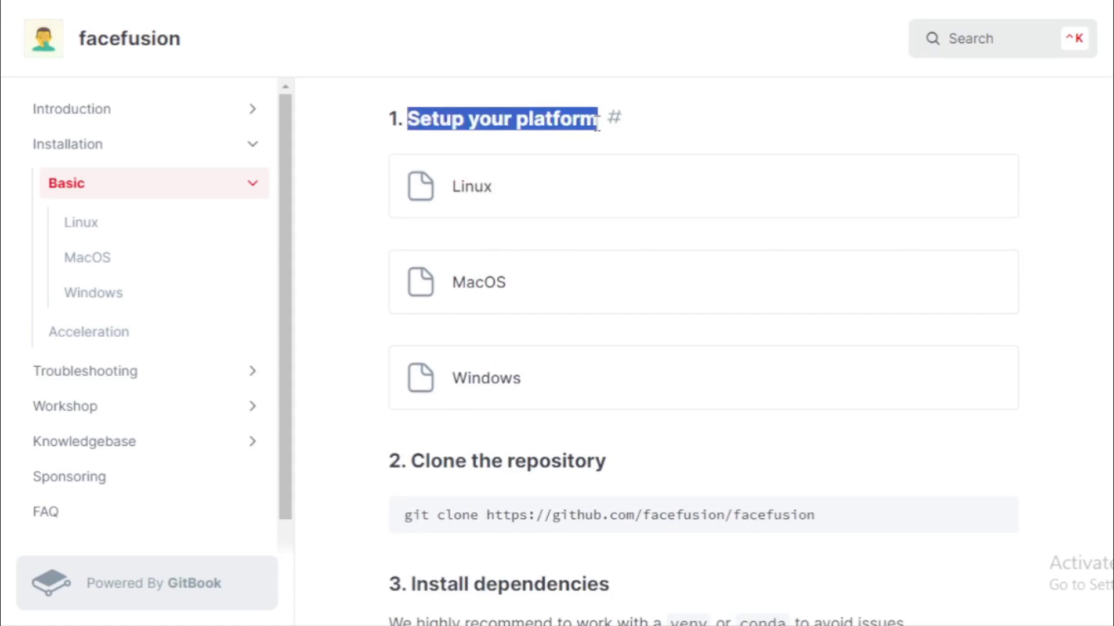
{"action": "left_click", "coordinate": [579, 120]}
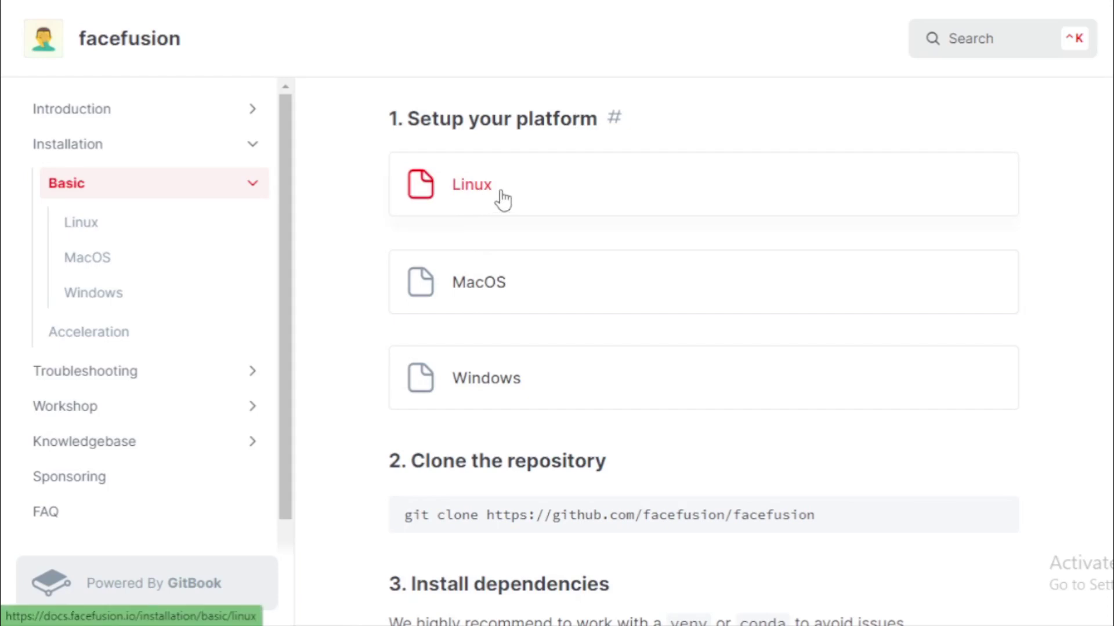
Open the Linux setup page and read its apt commands, including apt install git-all
{"action": "left_click", "coordinate": [502, 200]}
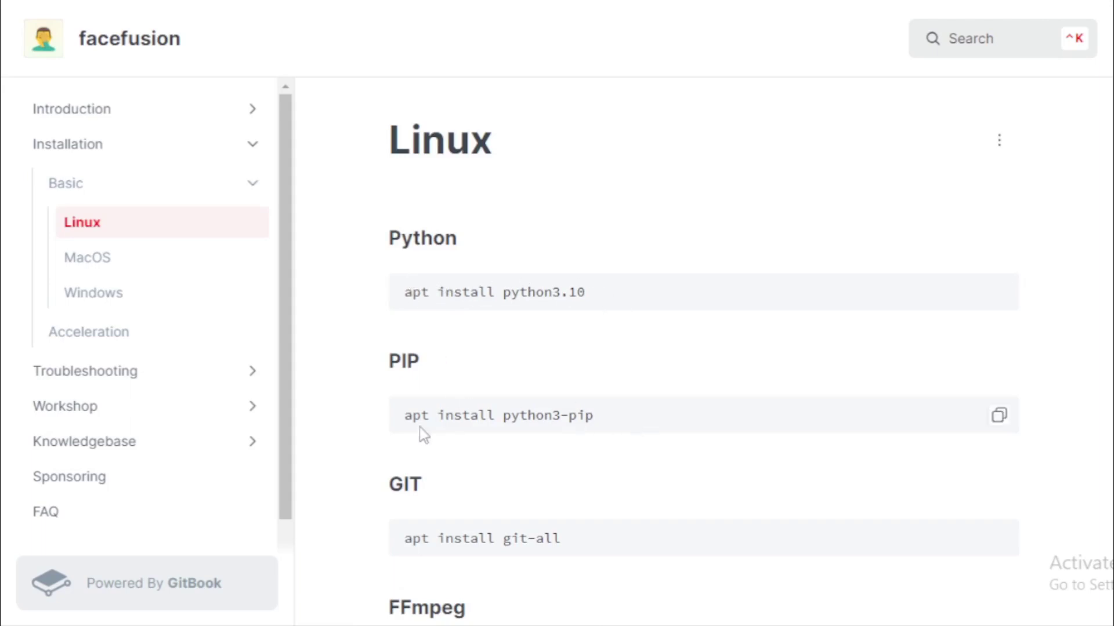
{"action": "left_click_drag", "start_coordinate": [573, 540], "coordinate": [423, 540]}
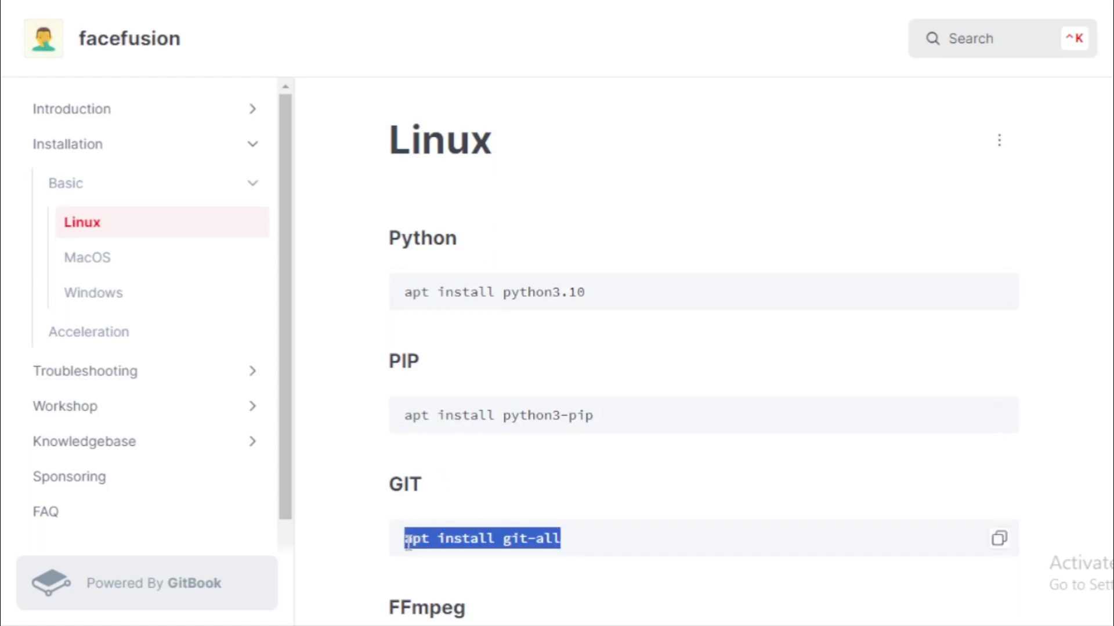
{"action": "left_click", "coordinate": [579, 543]}
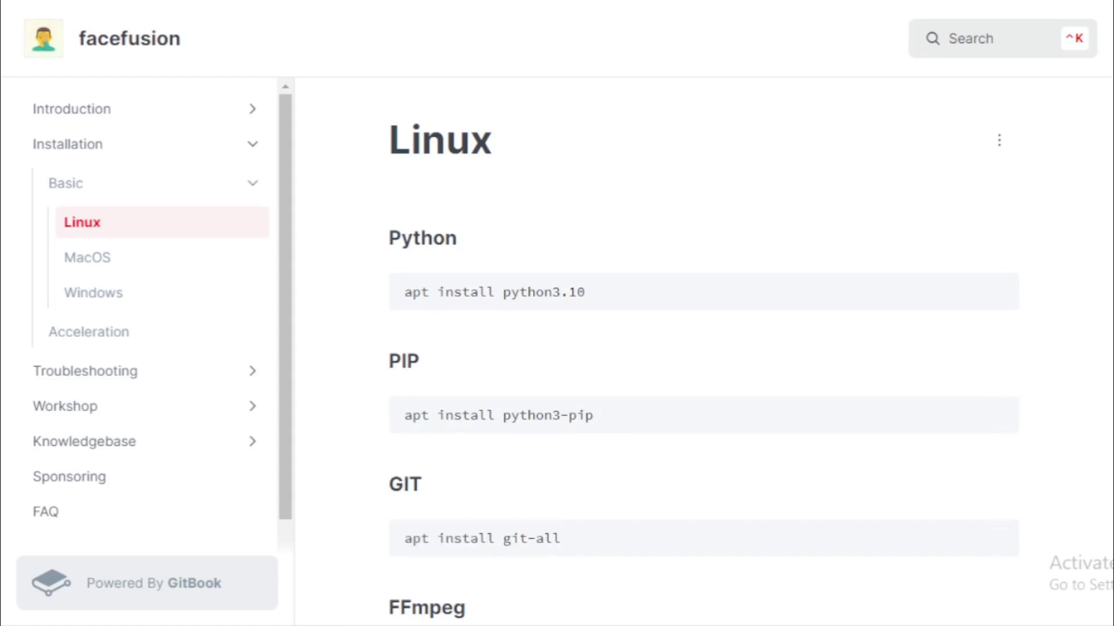
{"action": "scroll", "coordinate": [667, 421], "scroll_direction": "down", "scroll_amount": 4}
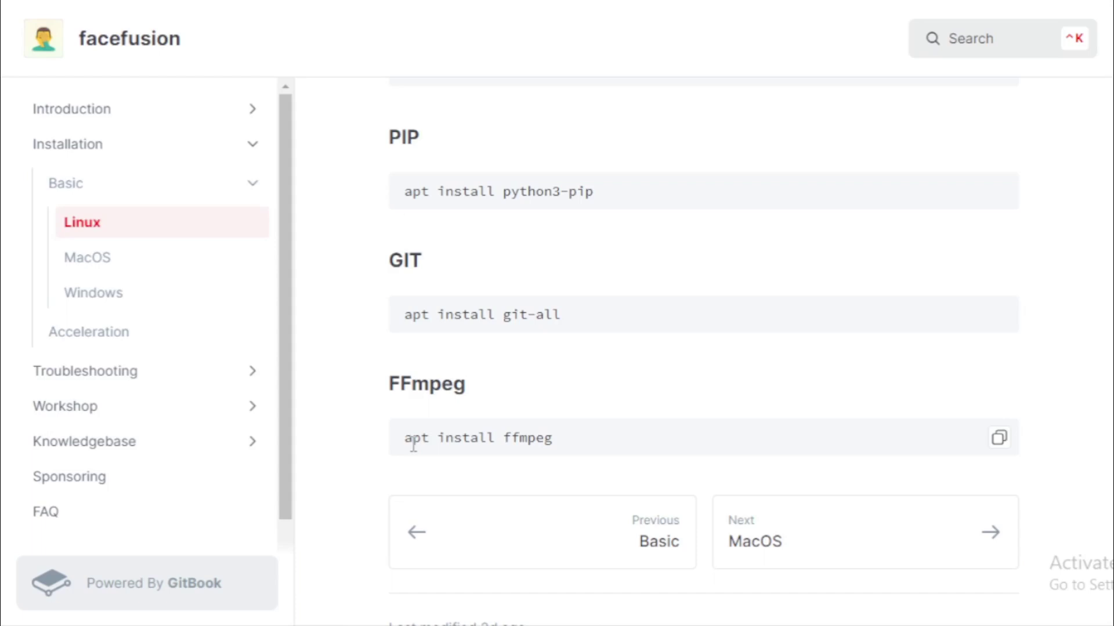
Switch to the MacOS setup page and go through its brew commands, including brew install ffmpeg
{"action": "left_click", "coordinate": [128, 272]}
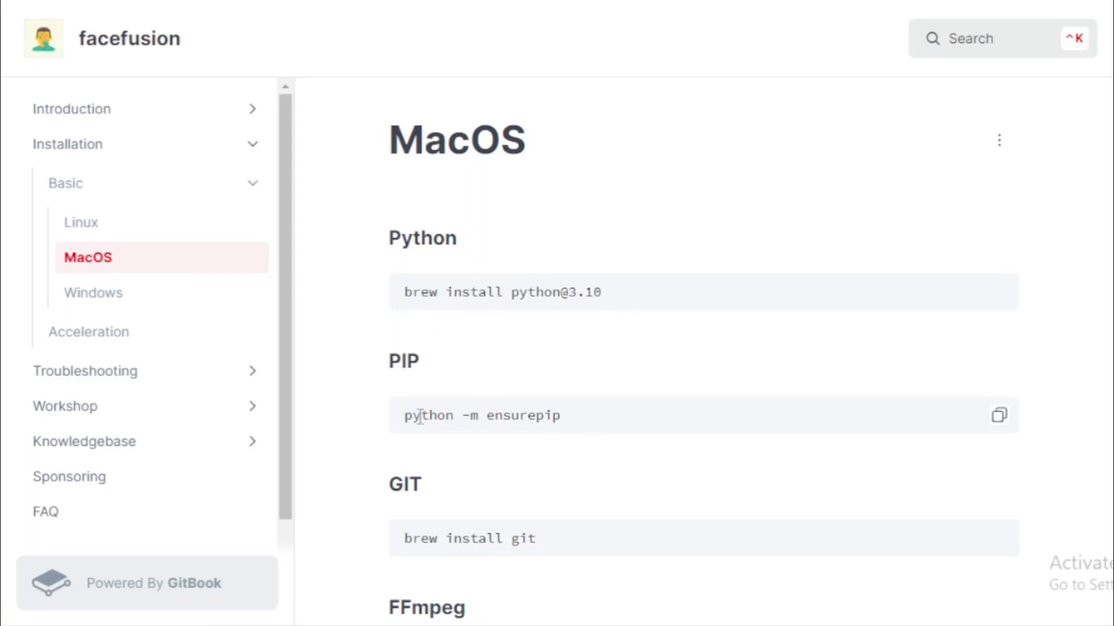
{"action": "scroll", "coordinate": [1108, 416], "scroll_direction": "down", "scroll_amount": 3}
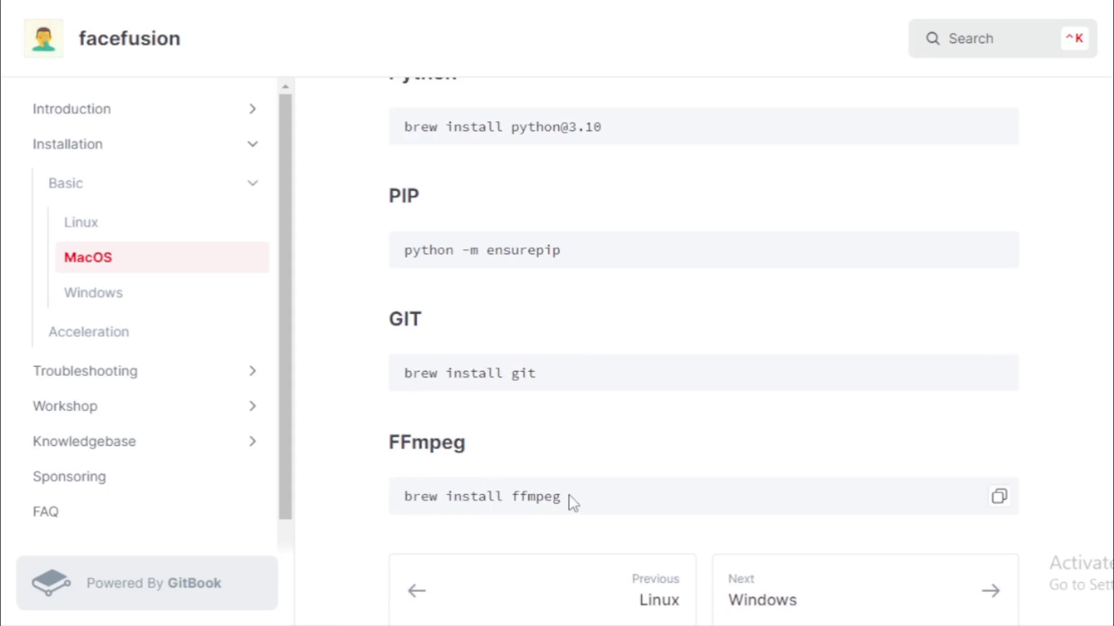
{"action": "left_click_drag", "start_coordinate": [572, 503], "coordinate": [398, 505]}
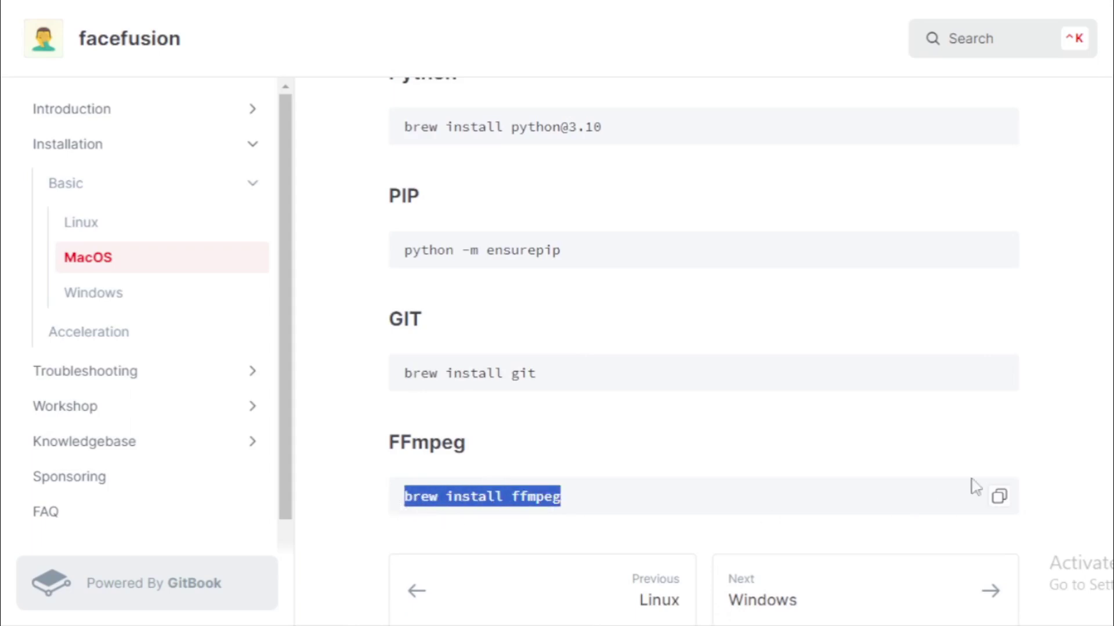
{"action": "scroll", "coordinate": [704, 352], "scroll_direction": "down", "scroll_amount": 1}
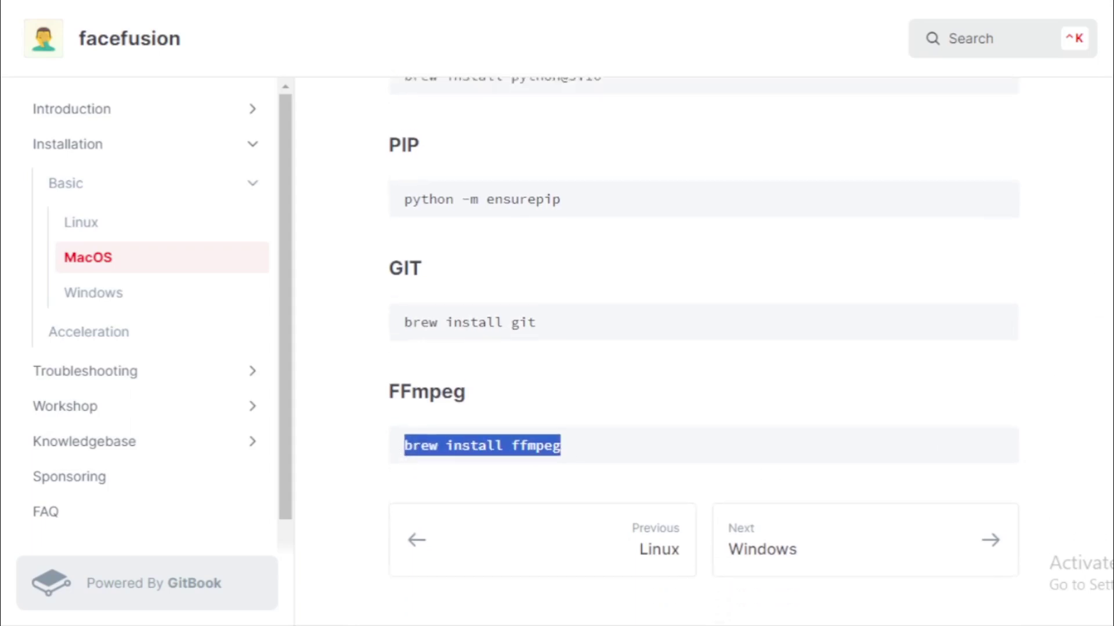
{"action": "scroll", "coordinate": [726, 244], "scroll_direction": "up", "scroll_amount": 3}
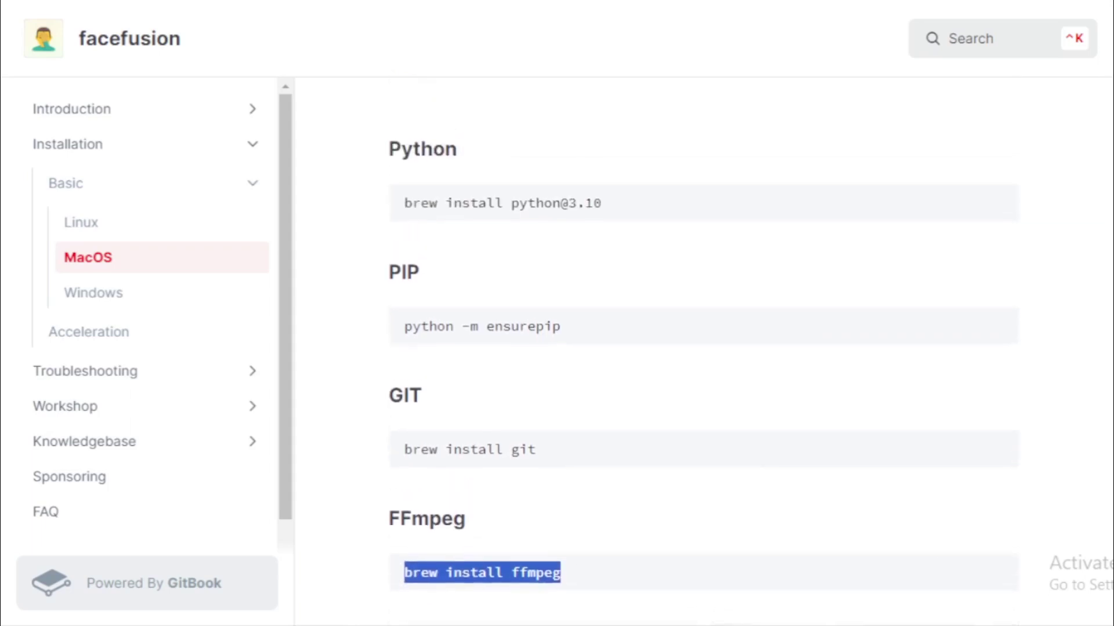
Open the Windows setup page and read the winget Python 3.10 install command
{"action": "left_click", "coordinate": [124, 309]}
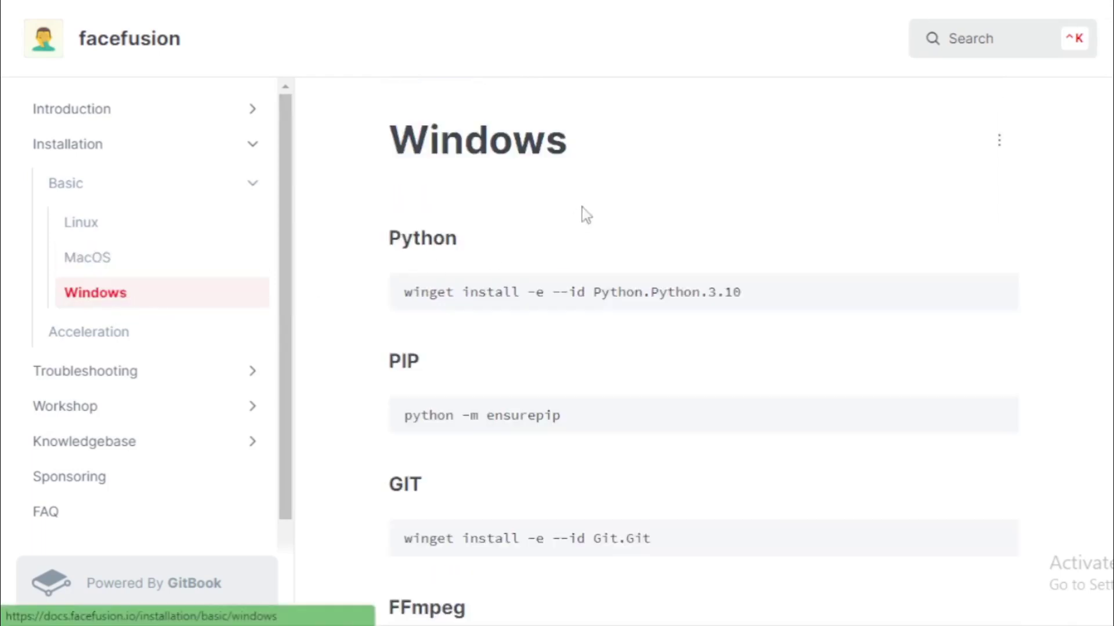
{"action": "left_click_drag", "start_coordinate": [594, 158], "coordinate": [404, 129]}
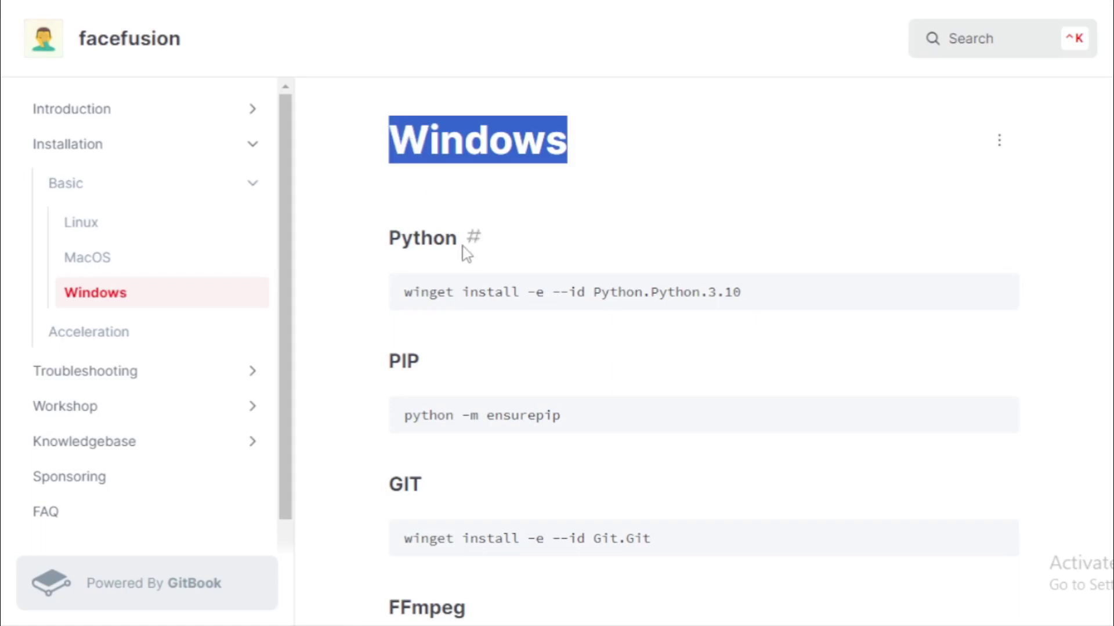
{"action": "left_click_drag", "start_coordinate": [389, 235], "coordinate": [460, 251]}
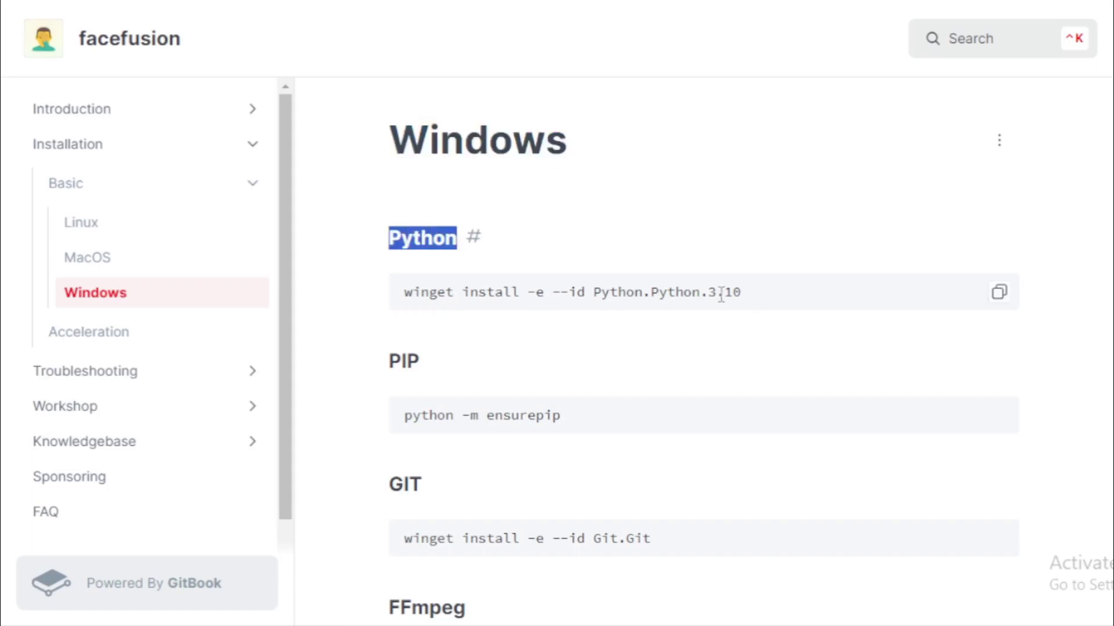
{"action": "left_click", "coordinate": [743, 294]}
{"action": "left_click_drag", "start_coordinate": [744, 297], "coordinate": [388, 298]}
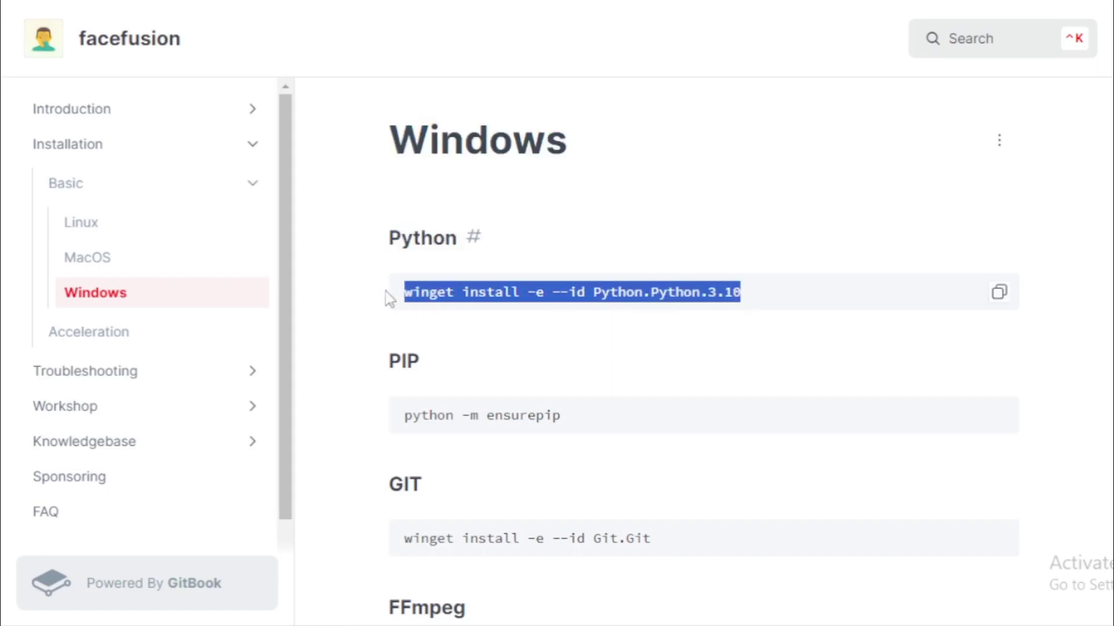
{"action": "left_click", "coordinate": [753, 308]}
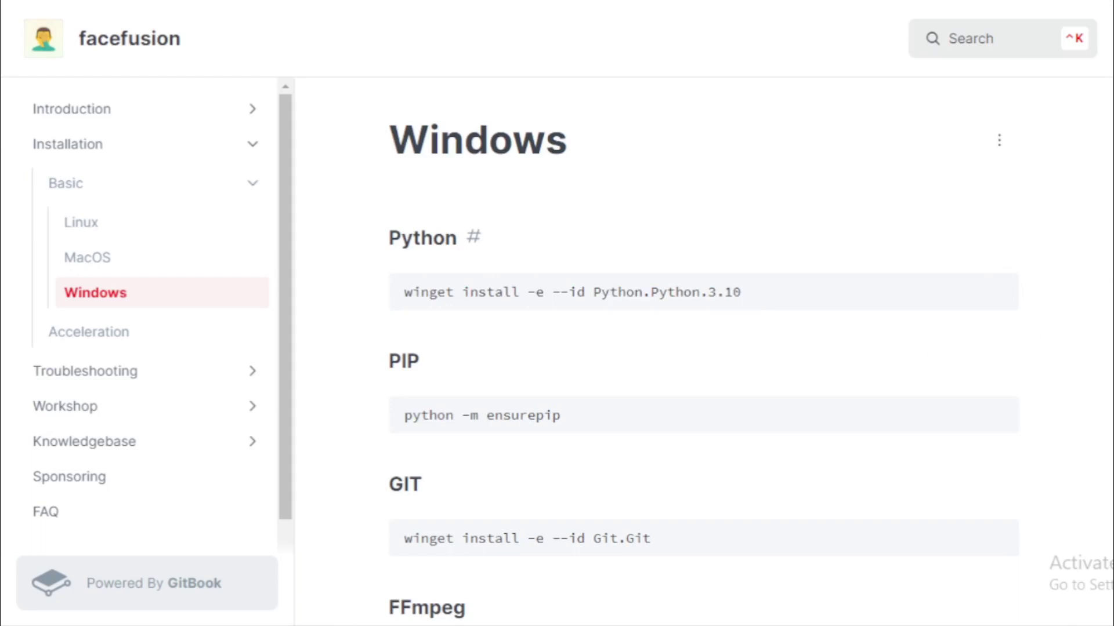
Scroll through the PIP, GIT, FFmpeg and Toolset commands, then back up
{"action": "scroll", "coordinate": [703, 348], "scroll_direction": "down", "scroll_amount": 2}
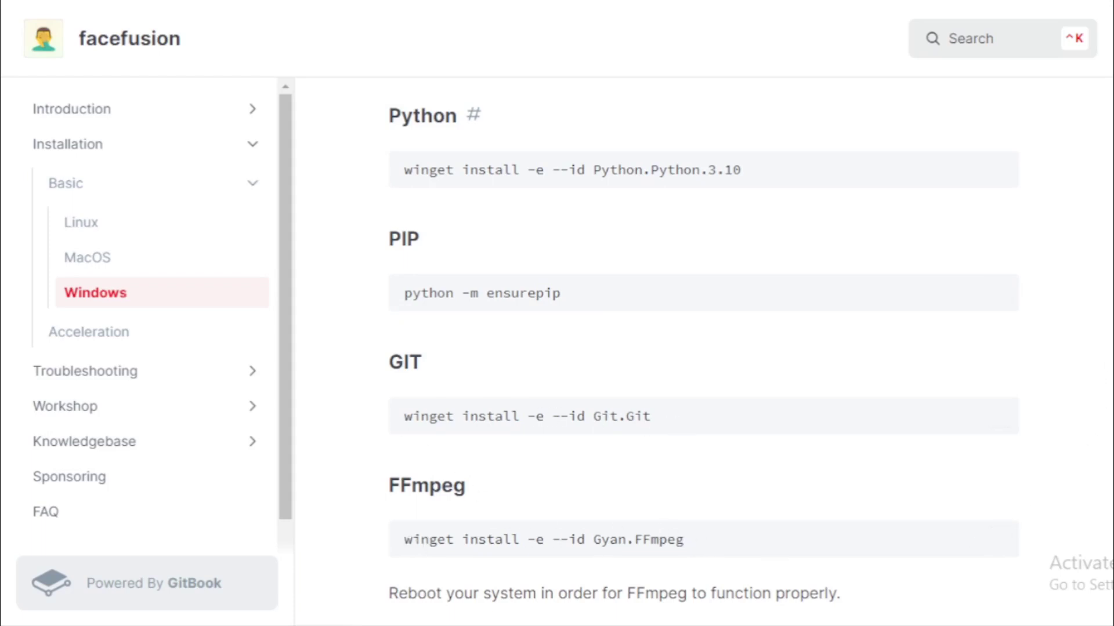
{"action": "scroll", "coordinate": [1108, 406], "scroll_direction": "down", "scroll_amount": 5}
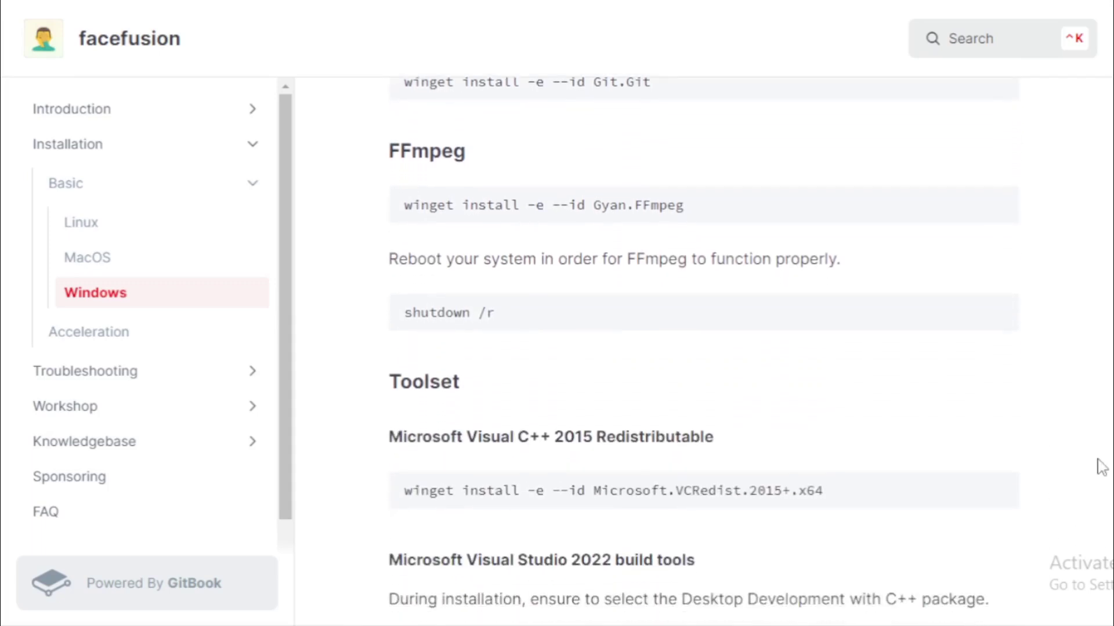
{"action": "scroll", "coordinate": [1095, 493], "scroll_direction": "down", "scroll_amount": 2}
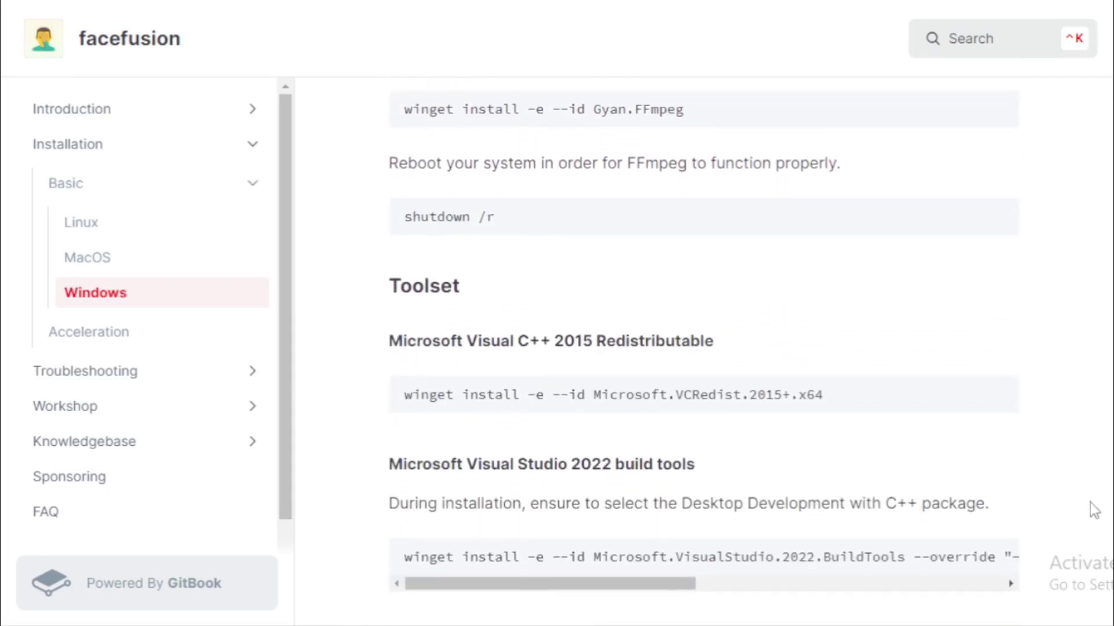
{"action": "scroll", "coordinate": [1095, 516], "scroll_direction": "down", "scroll_amount": 1}
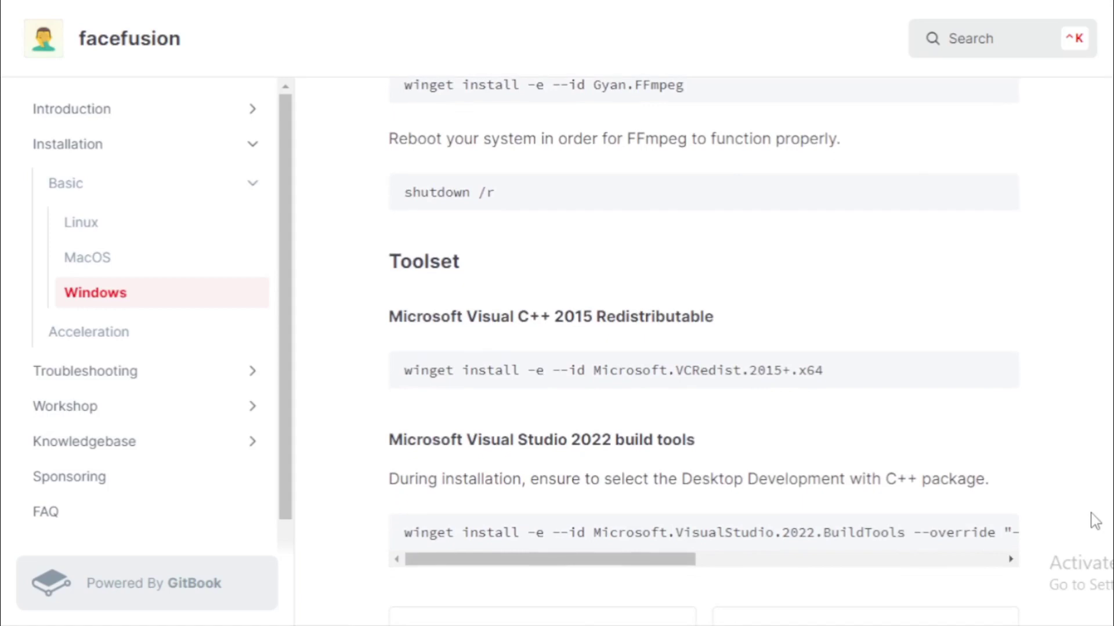
{"action": "scroll", "coordinate": [1095, 525], "scroll_direction": "down", "scroll_amount": 1}
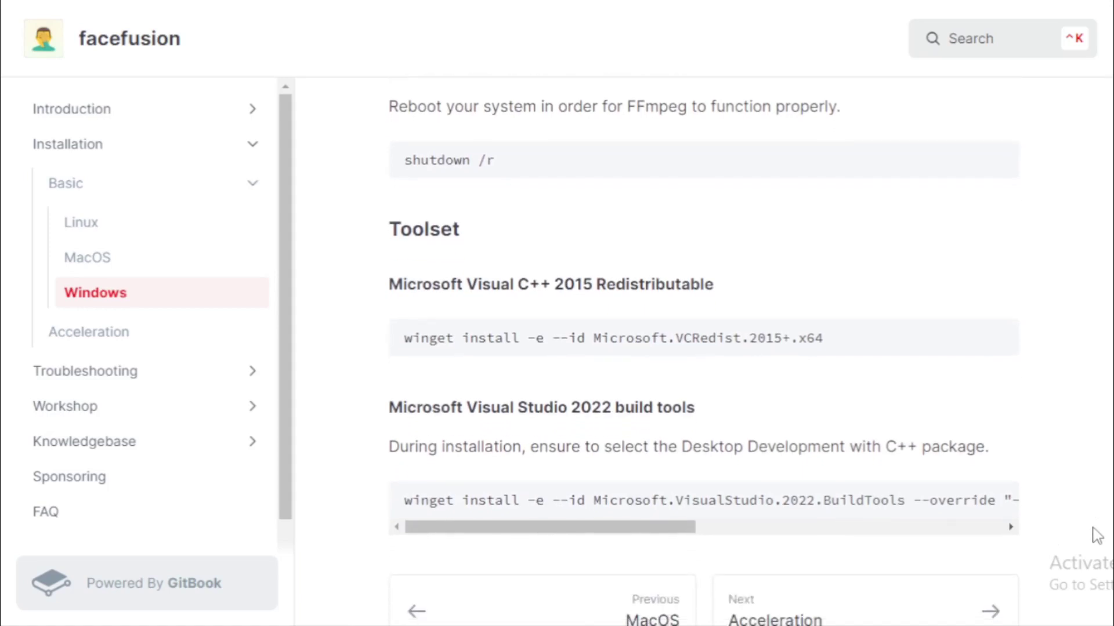
{"action": "scroll", "coordinate": [1096, 516], "scroll_direction": "up", "scroll_amount": 4}
{"action": "scroll", "coordinate": [1104, 423], "scroll_direction": "up", "scroll_amount": 7}
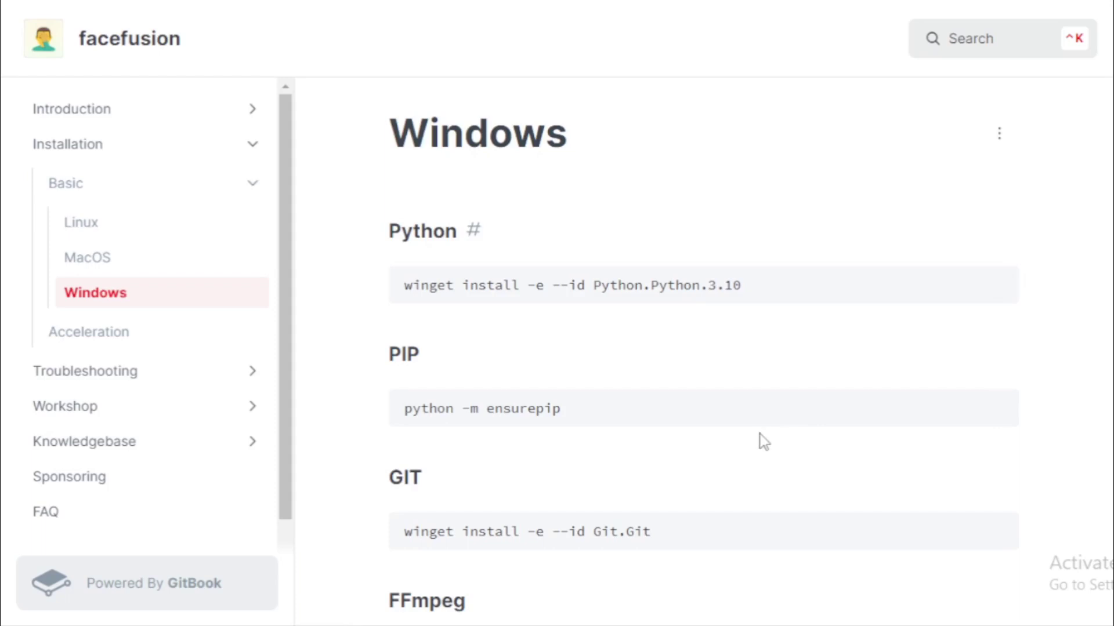
Launch VS Code from Anaconda Navigator's base (root) environment
{"action": "key", "text": "super+s"}
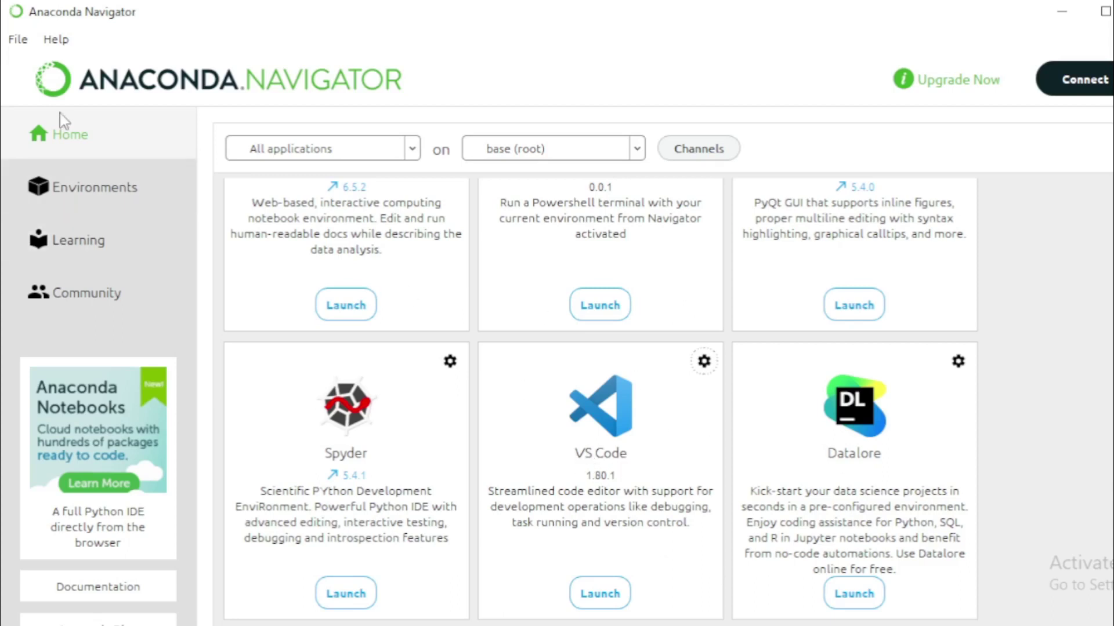
{"action": "left_click", "coordinate": [602, 595]}
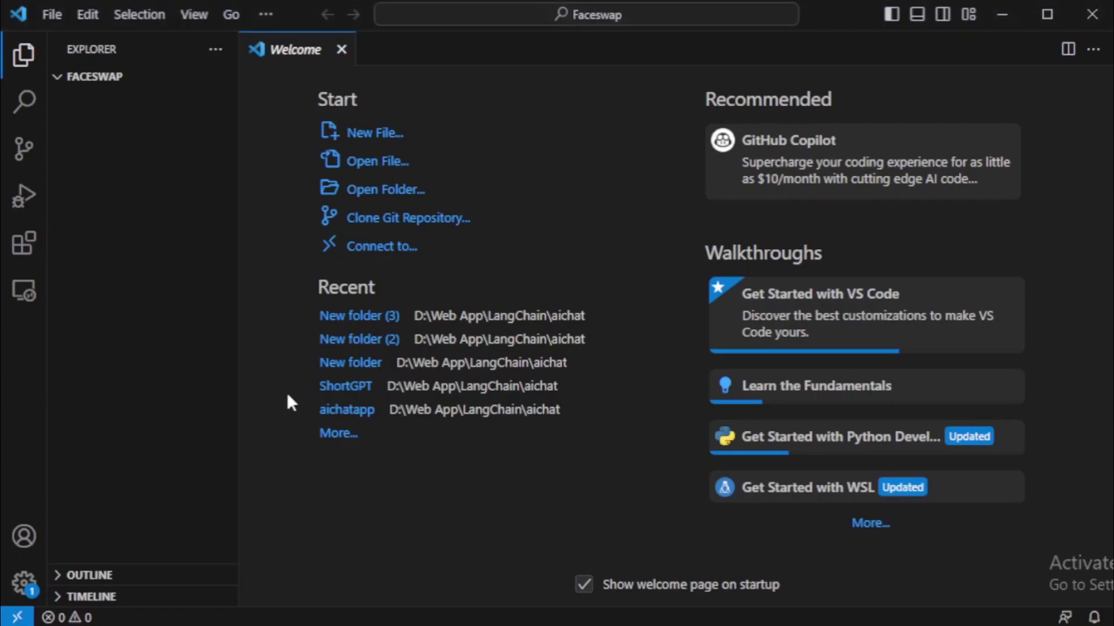
Open the integrated terminal and add a new Command Prompt shell in the Faceswap folder
{"action": "left_click", "coordinate": [187, 15]}
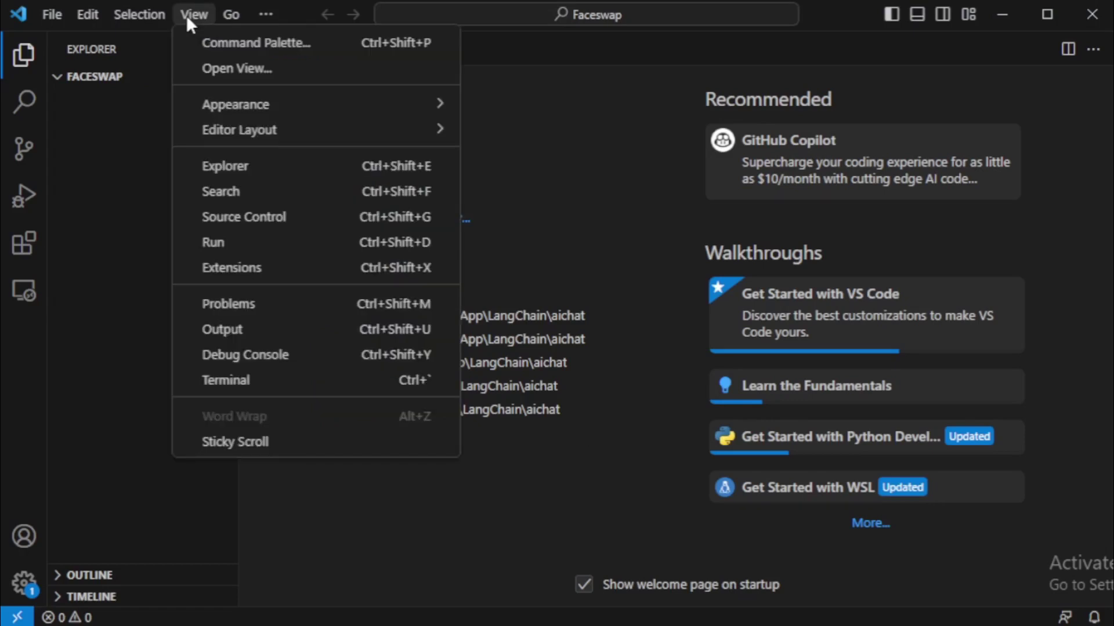
{"action": "left_click", "coordinate": [228, 378]}
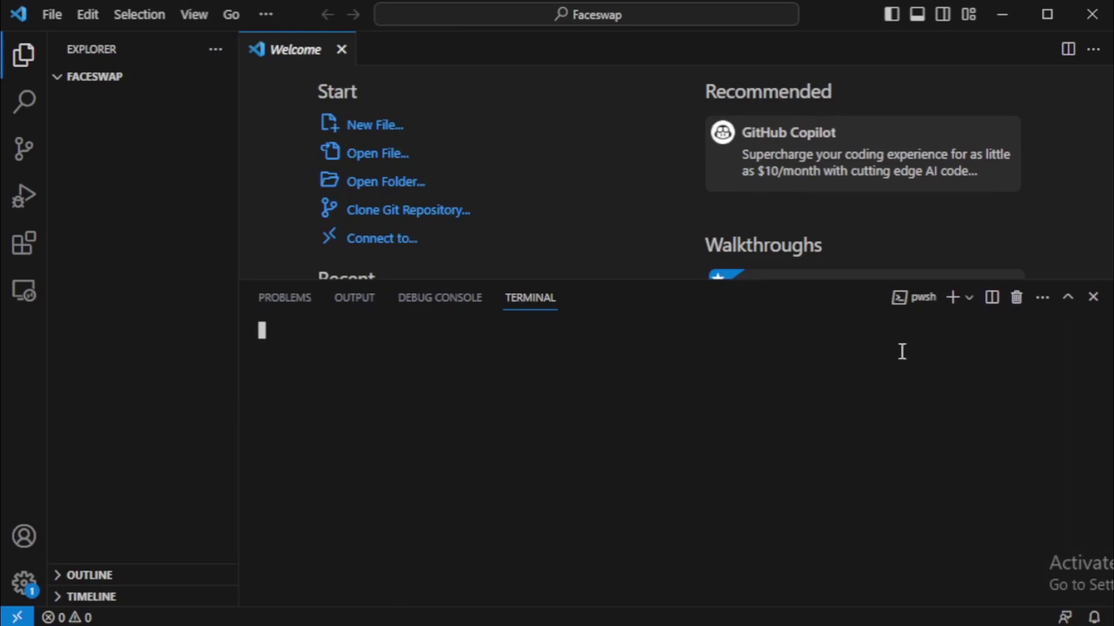
{"action": "left_click", "coordinate": [968, 298]}
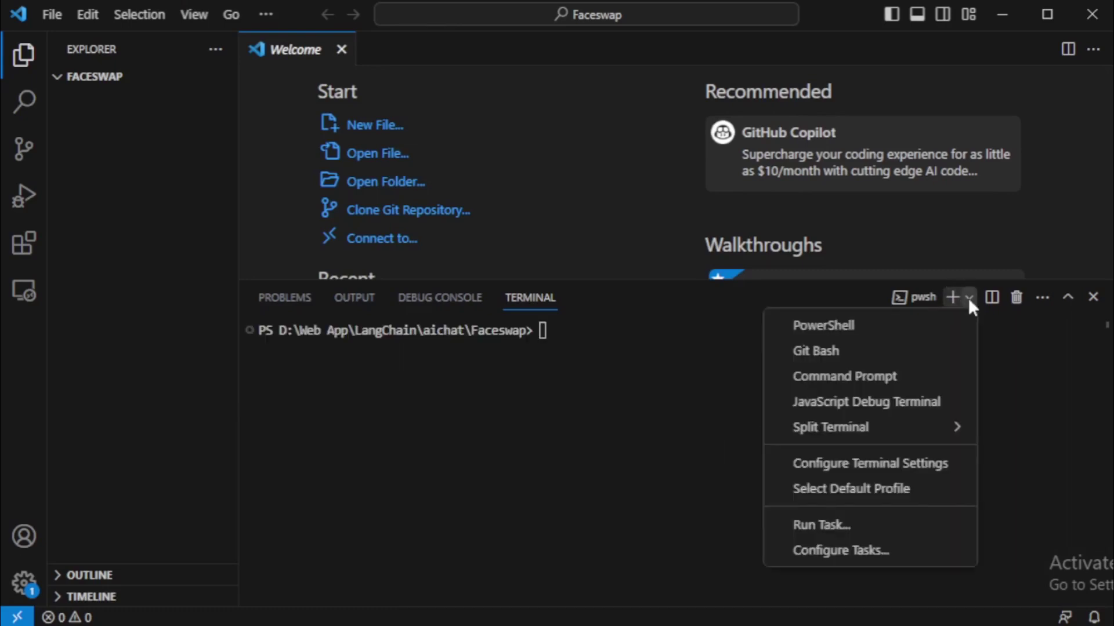
{"action": "left_click", "coordinate": [894, 380]}
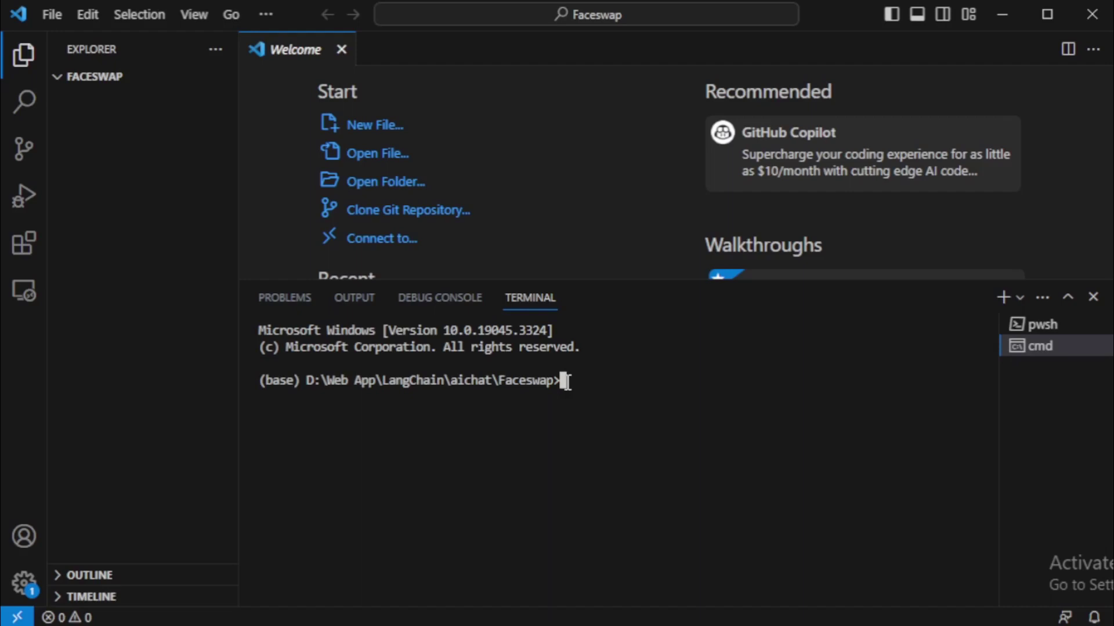
Run 'conda create -n faceswap python=3.11' and answer y to install the listed packages
{"action": "type", "text": "conda create"}
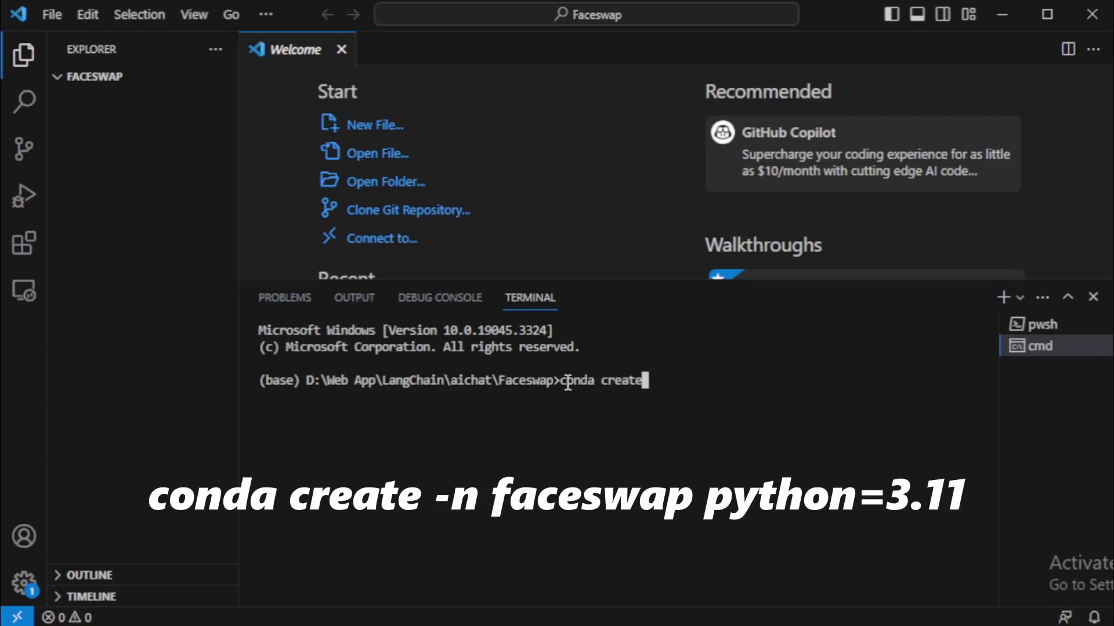
{"action": "type", "text": " -n faceswap python=3.11"}
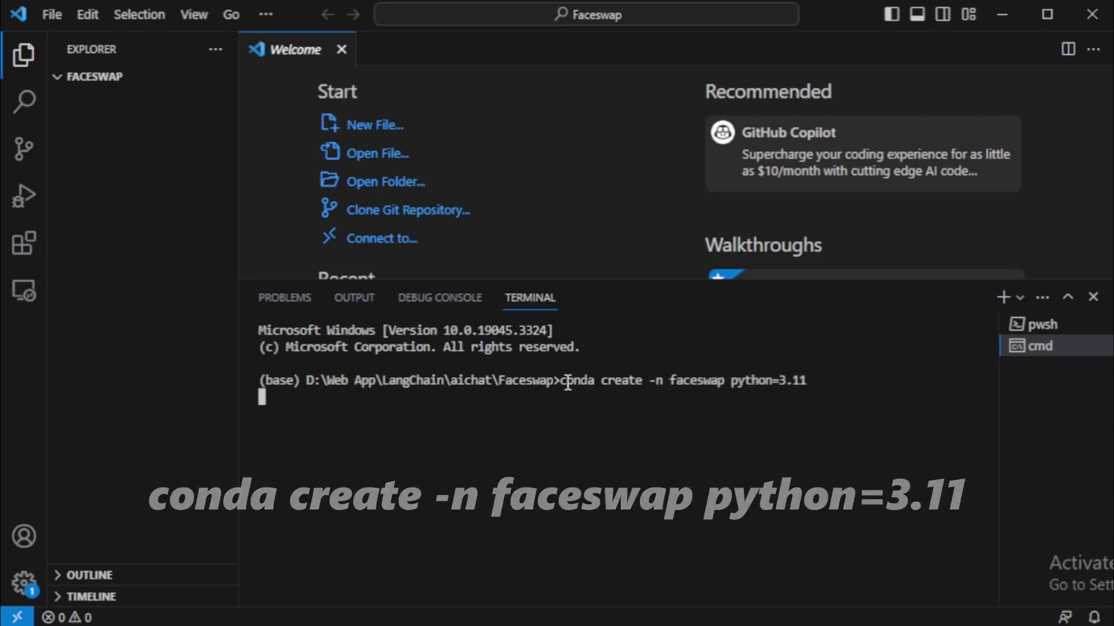
{"action": "key", "text": "Return"}
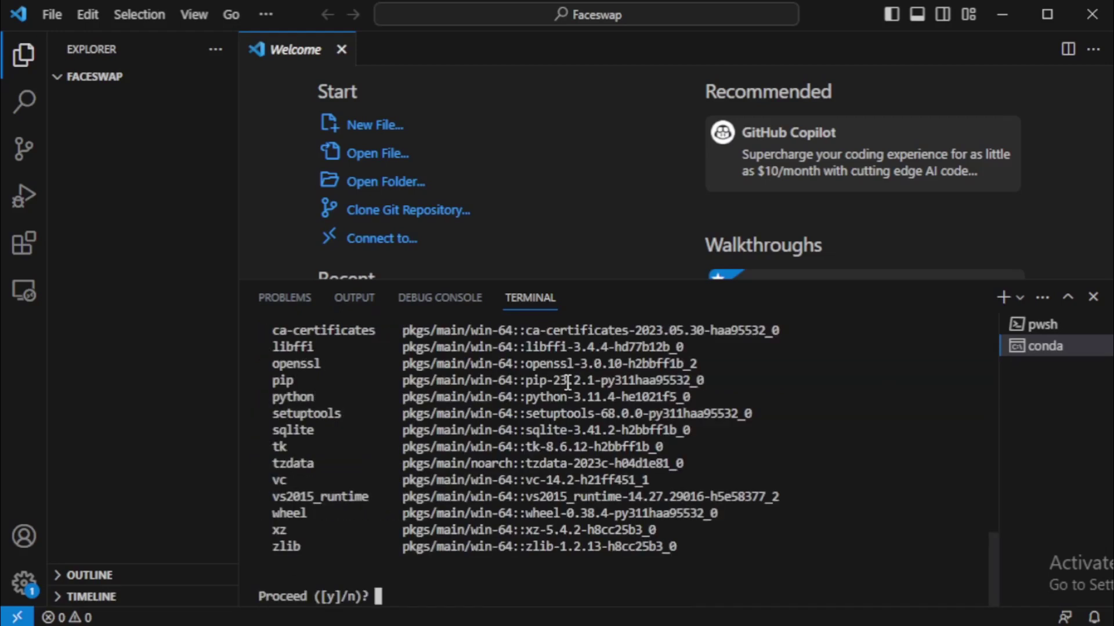
{"action": "type", "text": "y"}
{"action": "key", "text": "Return"}
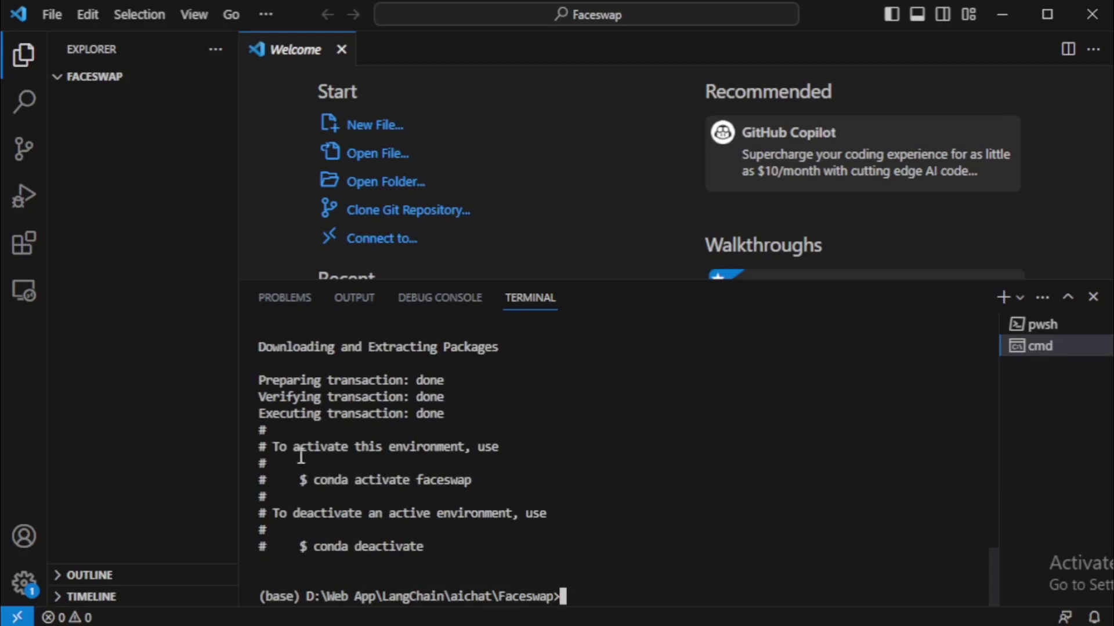
Copy 'conda activate faceswap' from the output and run it so the prompt shows (faceswap)
{"action": "left_click_drag", "start_coordinate": [294, 448], "coordinate": [476, 481]}
{"action": "key", "text": "super+c"}
{"action": "left_click", "coordinate": [319, 480]}
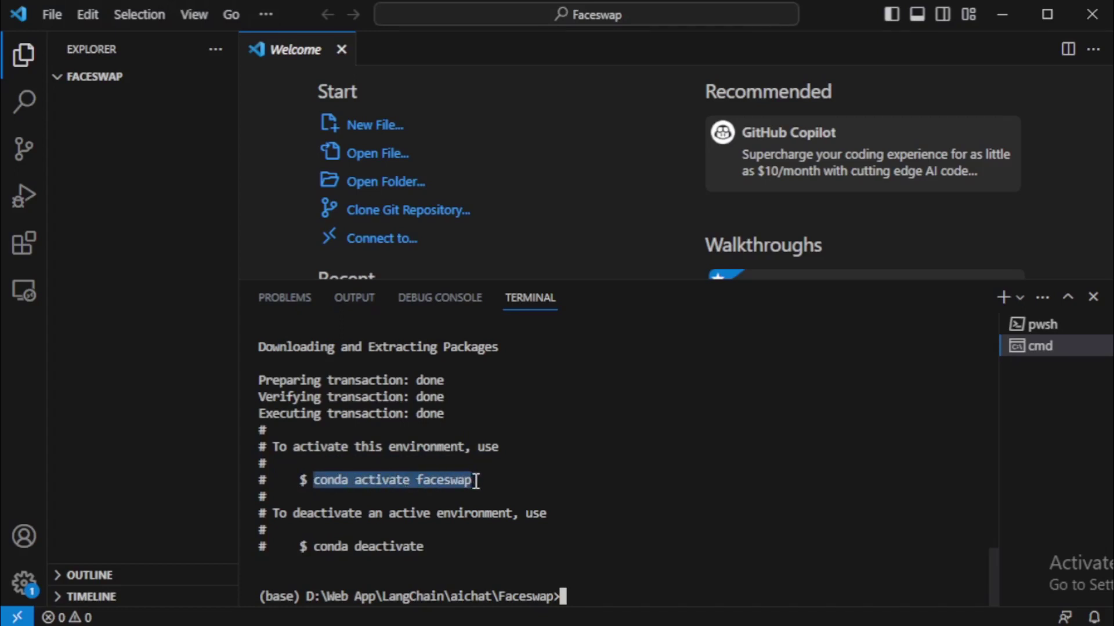
{"action": "right_click", "coordinate": [476, 481]}
{"action": "right_click", "coordinate": [566, 590]}
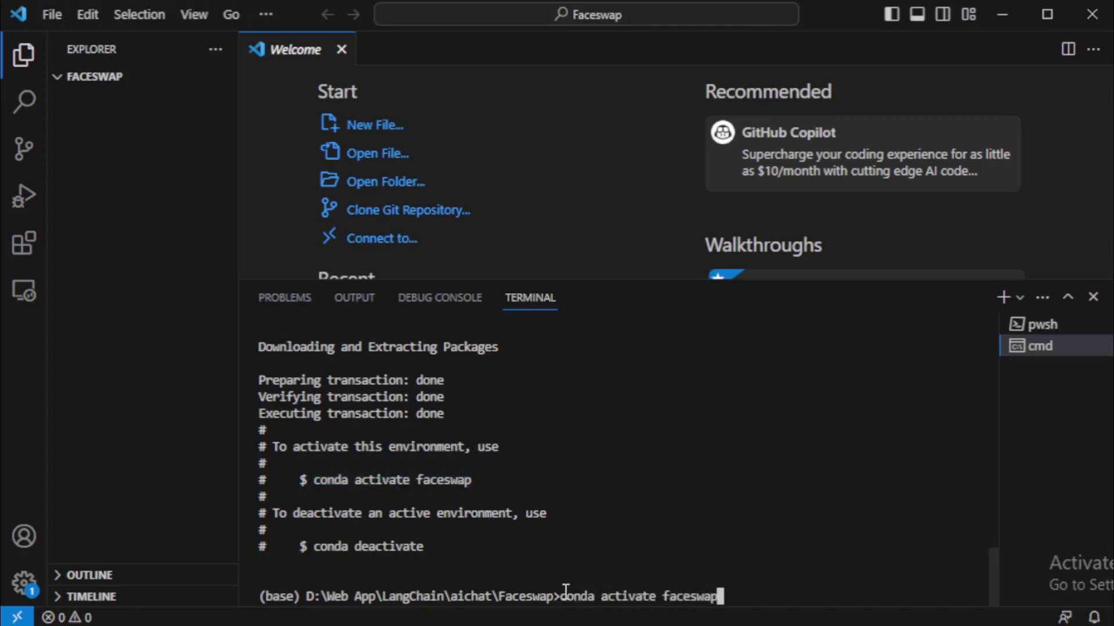
{"action": "key", "text": "Return"}
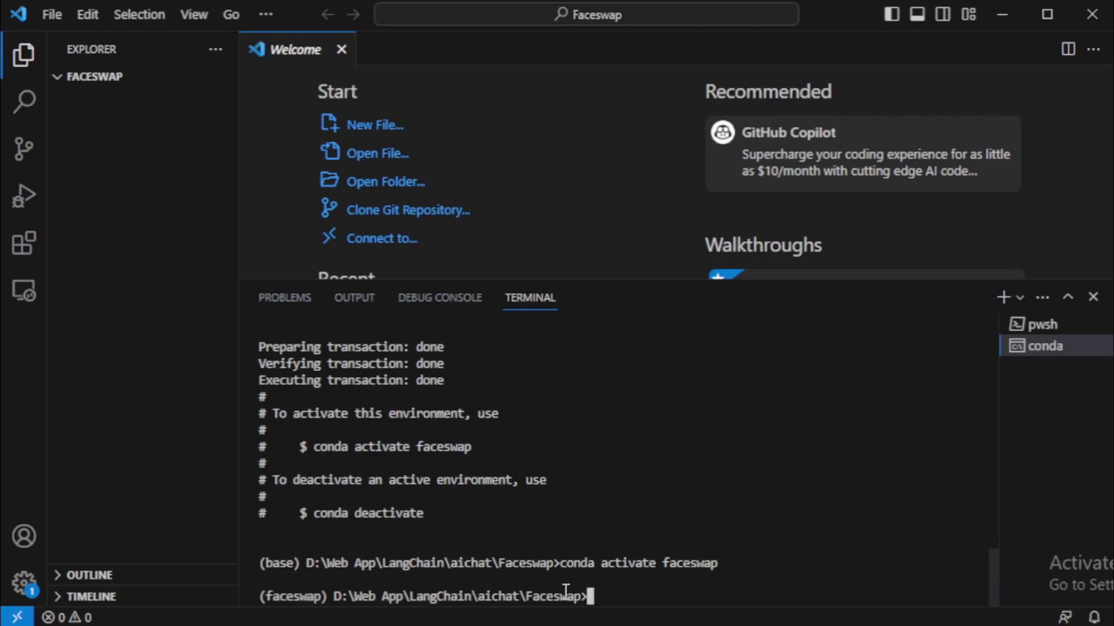
{"action": "left_click_drag", "start_coordinate": [265, 562], "coordinate": [324, 595]}
{"action": "left_click", "coordinate": [324, 596]}
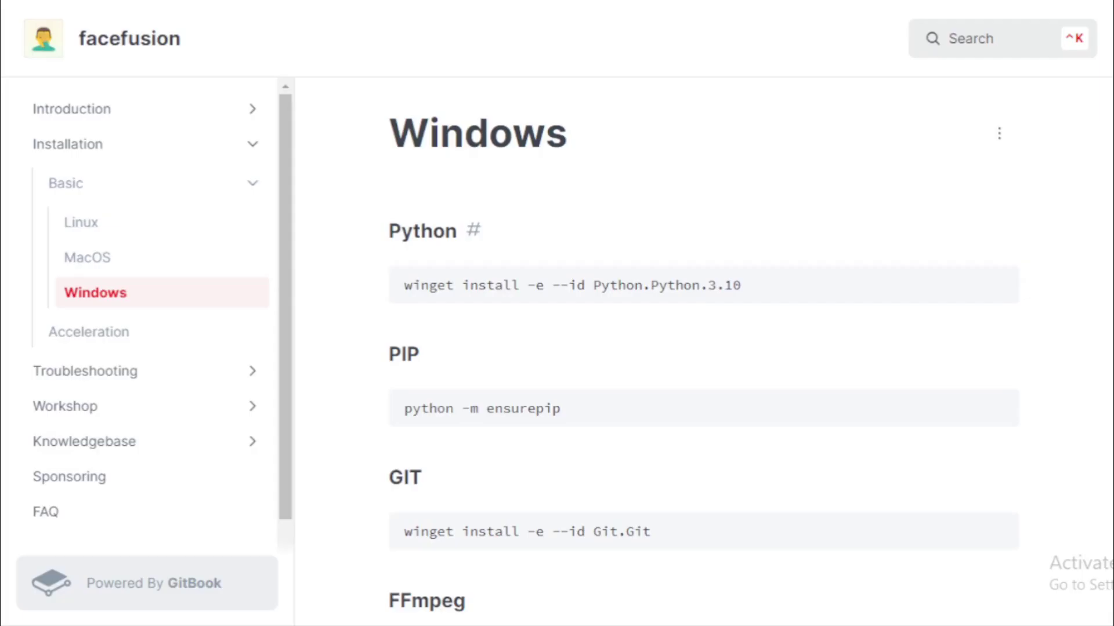
Run the docs' 'python -m ensurepip' command in the terminal, confirming pip is already satisfied
{"action": "scroll", "coordinate": [1105, 200], "scroll_direction": "down", "scroll_amount": 1}
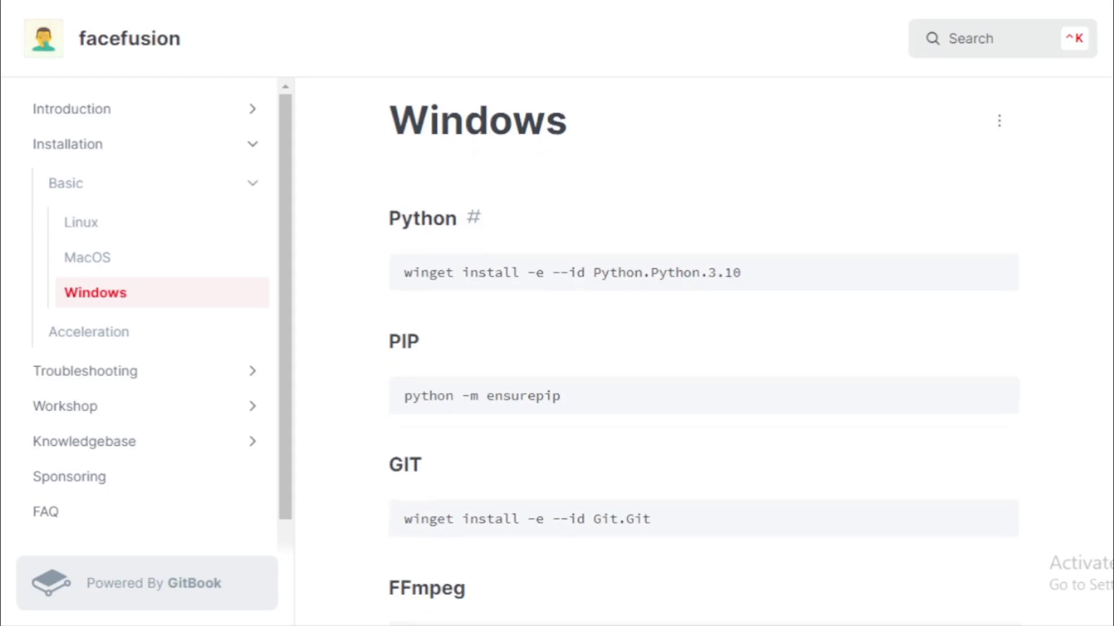
{"action": "scroll", "coordinate": [1105, 200], "scroll_direction": "down", "scroll_amount": 2}
{"action": "scroll", "coordinate": [1105, 200], "scroll_direction": "down", "scroll_amount": 1}
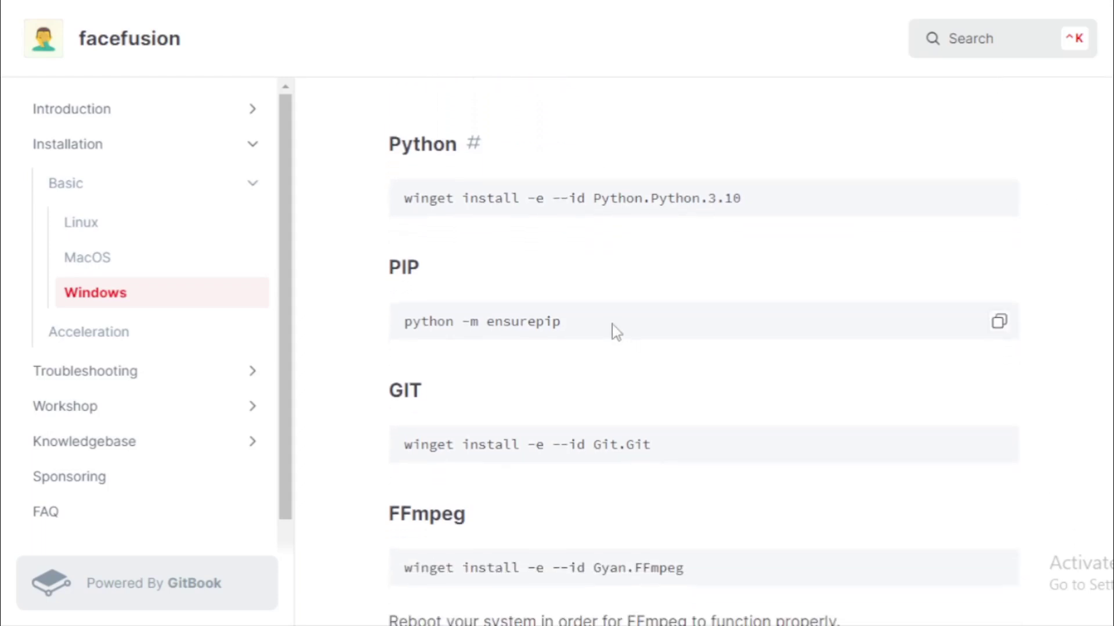
{"action": "left_click", "coordinate": [998, 321]}
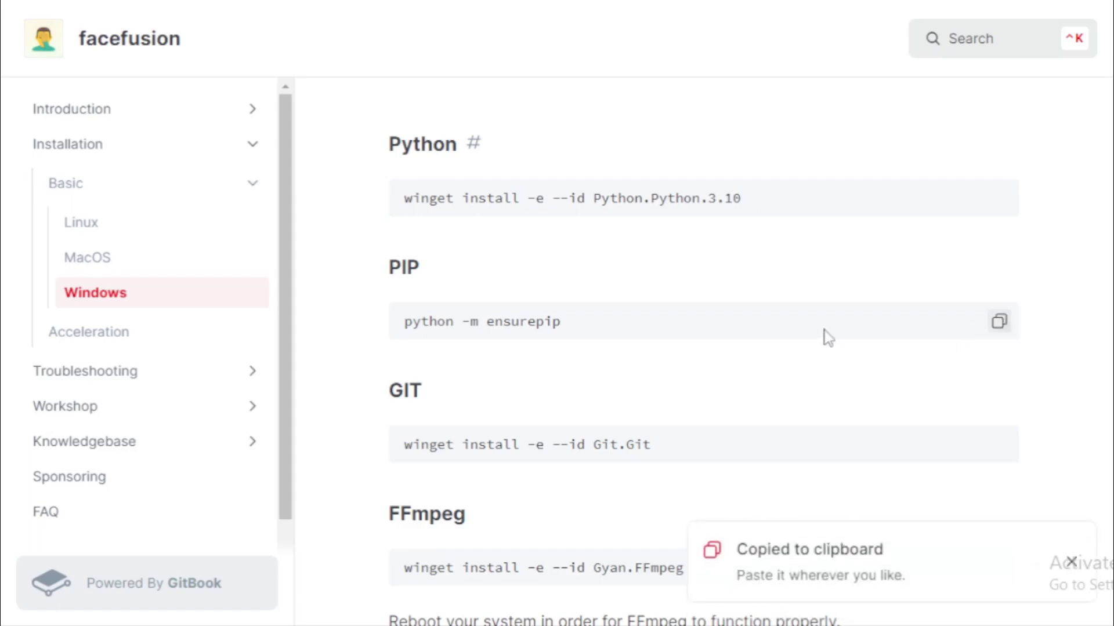
{"action": "key", "text": "alt+Tab"}
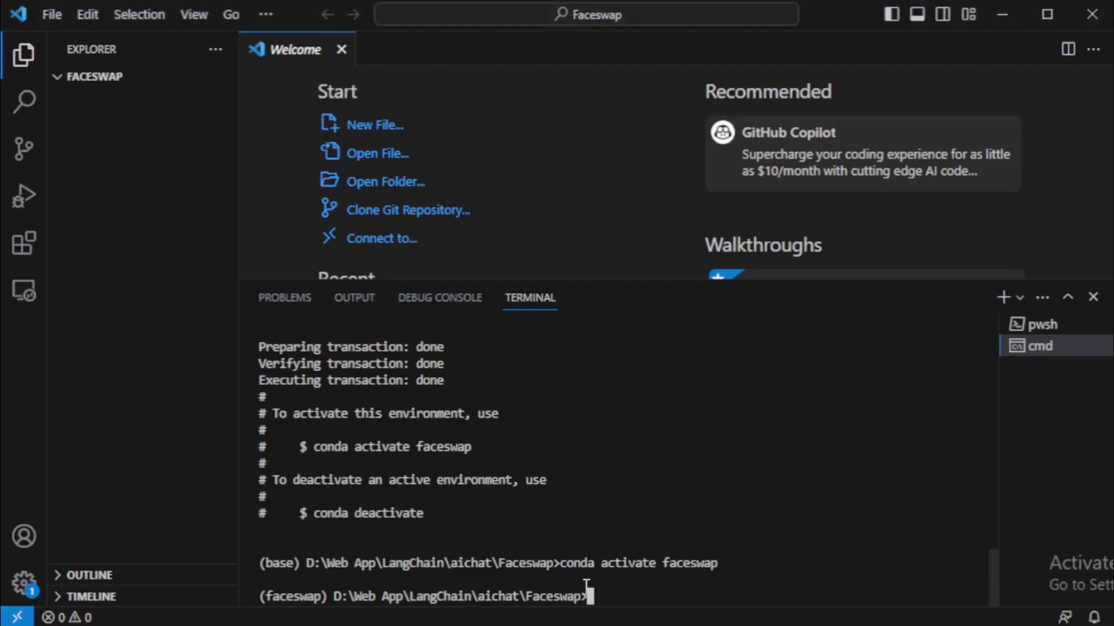
{"action": "key", "text": "ctrl+v"}
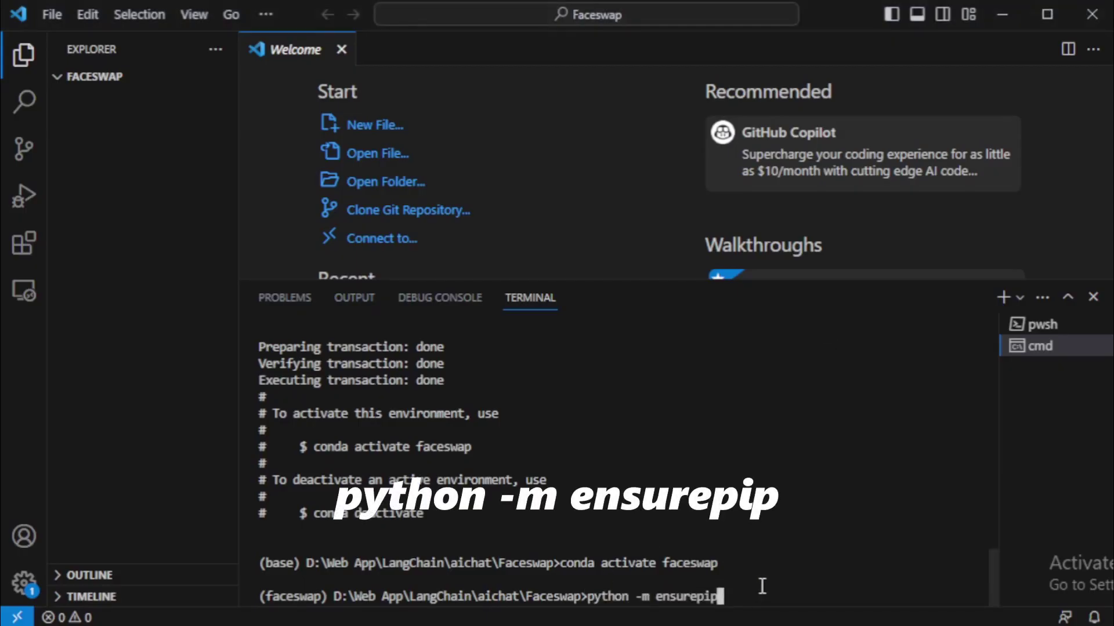
{"action": "key", "text": "Return"}
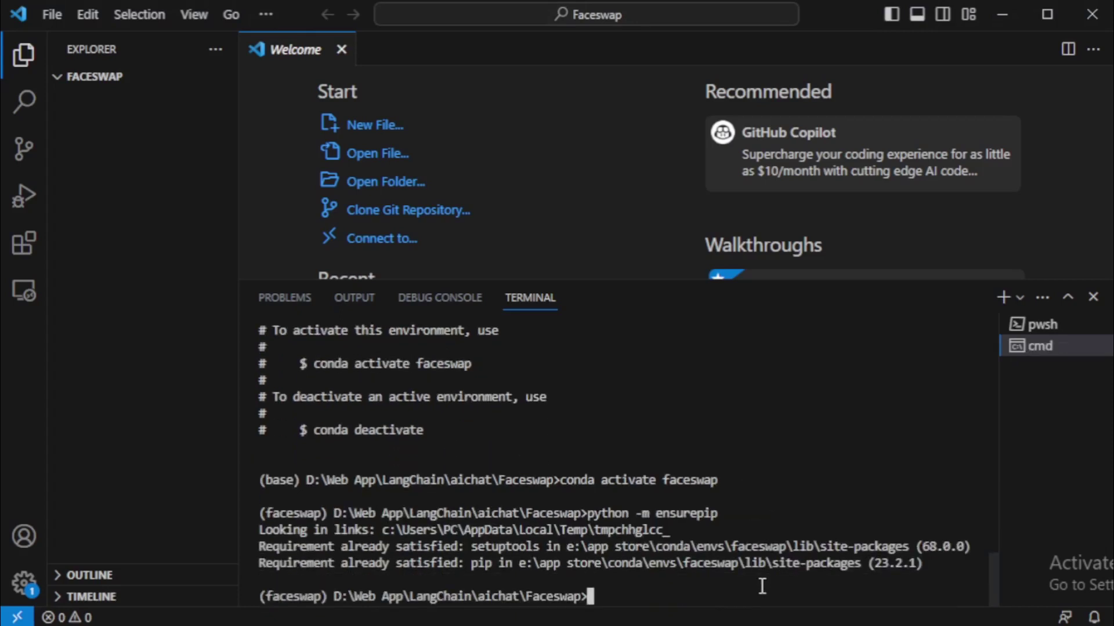
{"action": "left_click_drag", "start_coordinate": [259, 547], "coordinate": [467, 547]}
{"action": "left_click_drag", "start_coordinate": [923, 546], "coordinate": [956, 547]}
Copy the Git install command from the docs and scroll down toward FFmpeg
{"action": "key", "text": "alt+Tab"}
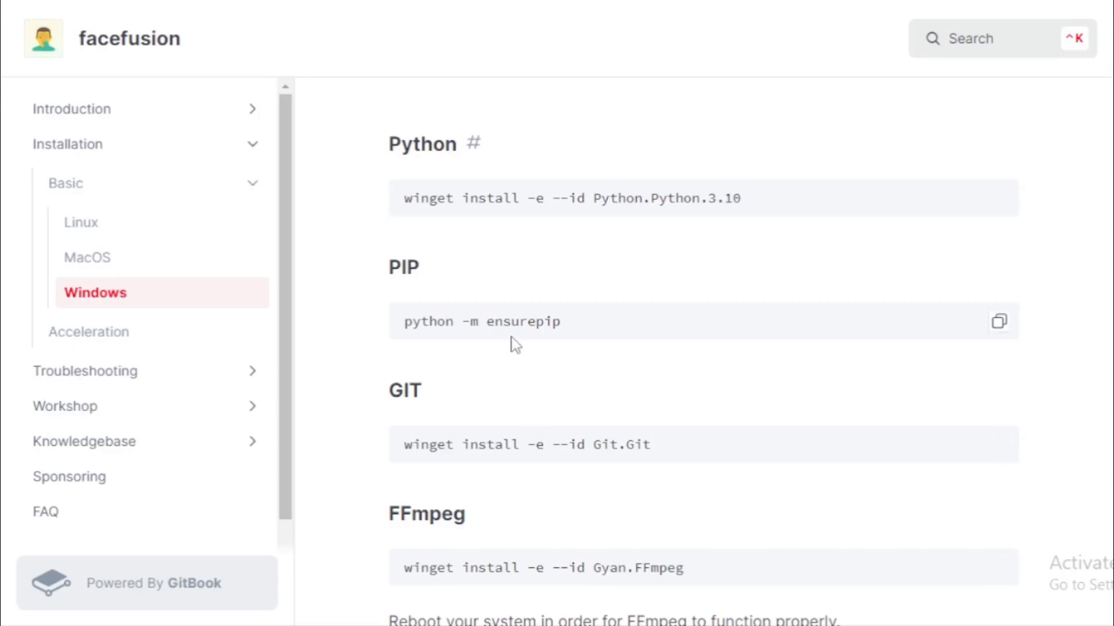
{"action": "mouse_move", "coordinate": [562, 435]}
{"action": "left_click", "coordinate": [998, 446]}
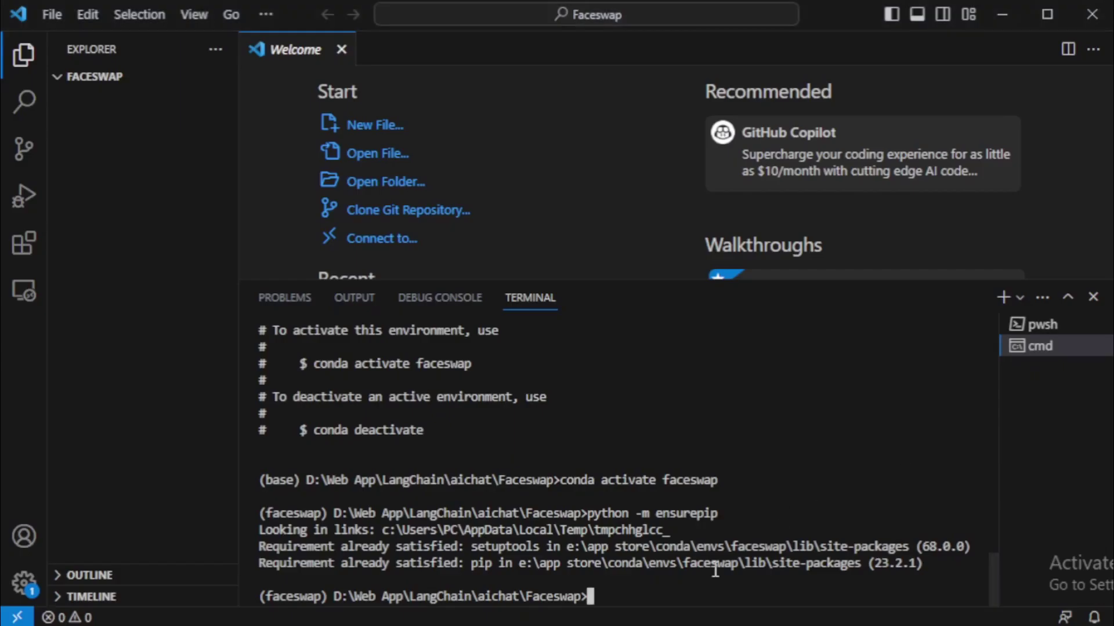
{"action": "key", "text": "alt+Tab"}
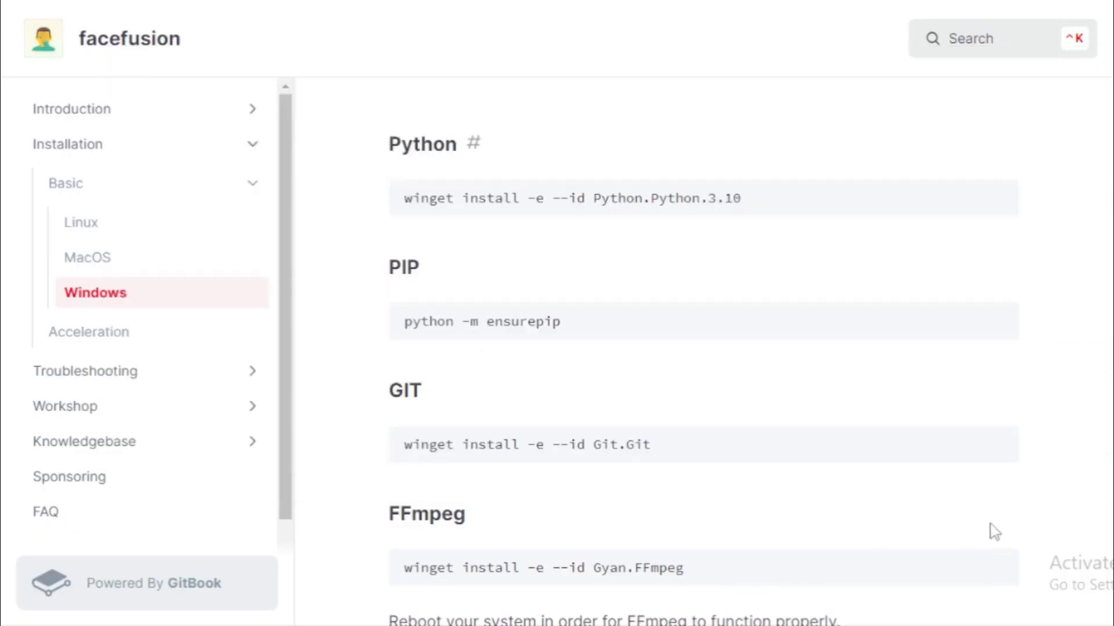
{"action": "scroll", "coordinate": [703, 371], "scroll_direction": "down", "scroll_amount": 3}
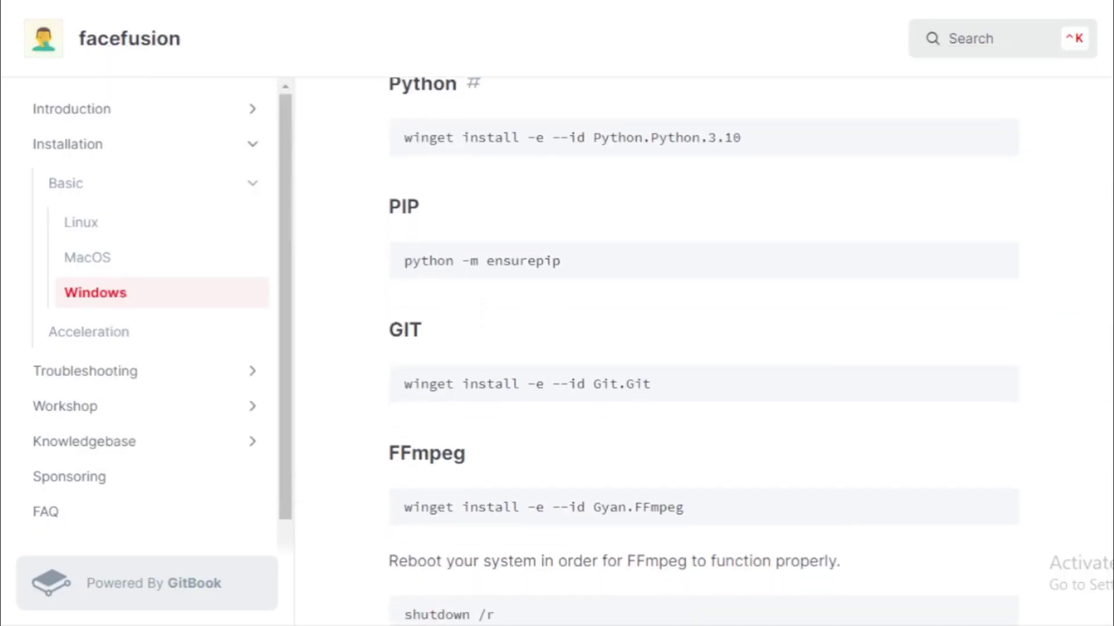
Install FFmpeg 6.0 with the docs' winget command, accepting the source agreements with y
{"action": "scroll", "coordinate": [703, 352], "scroll_direction": "down", "scroll_amount": 1}
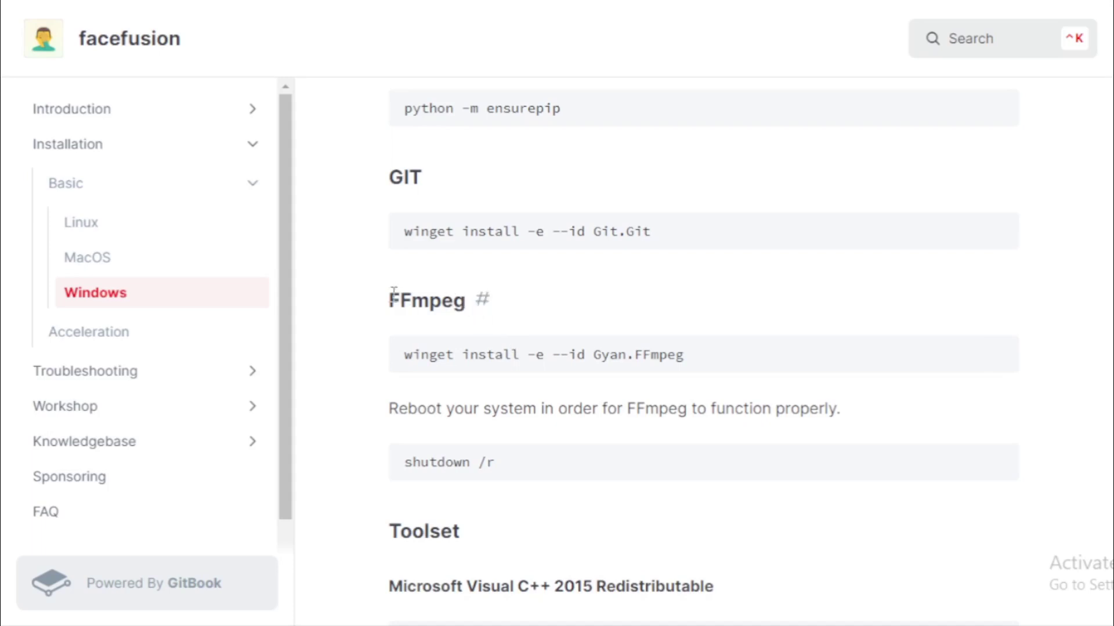
{"action": "left_click_drag", "start_coordinate": [388, 300], "coordinate": [467, 301]}
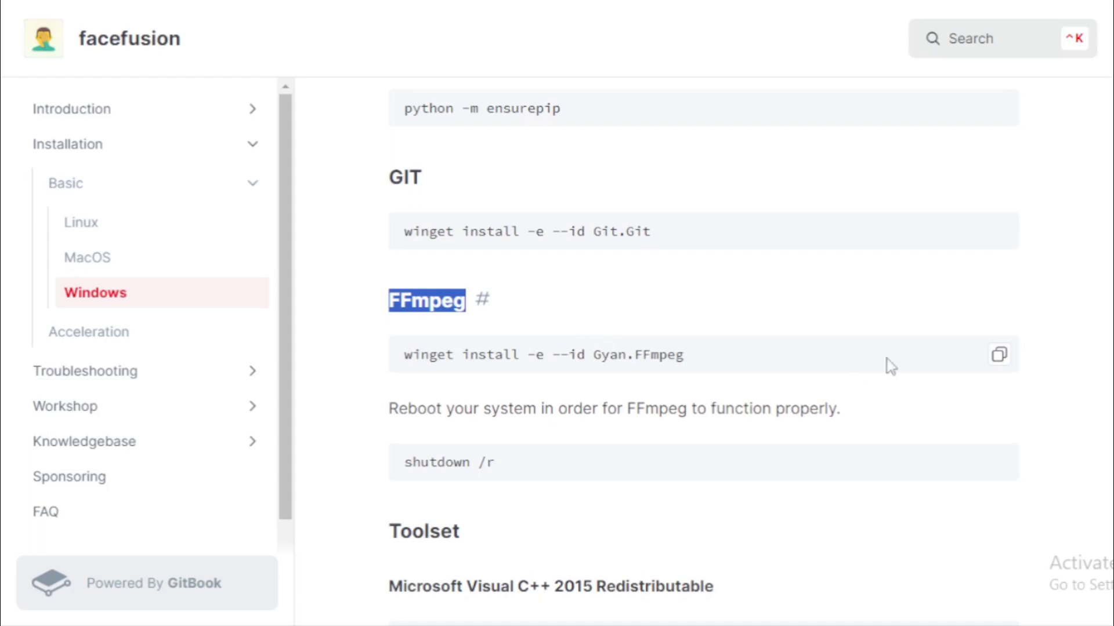
{"action": "left_click", "coordinate": [998, 356]}
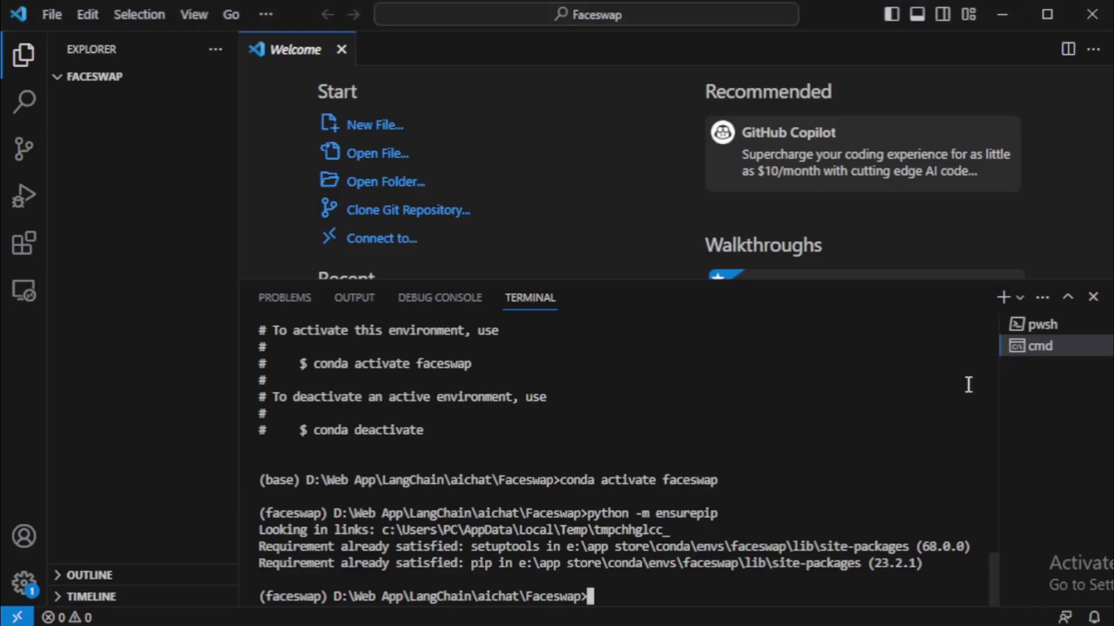
{"action": "key", "text": "ctrl+v"}
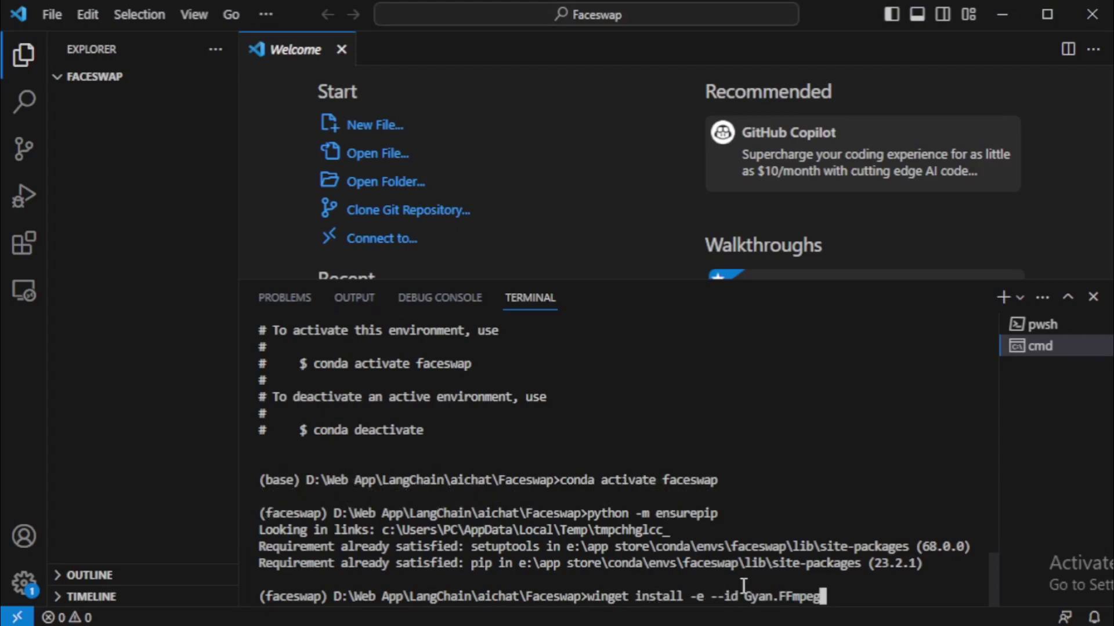
{"action": "key", "text": "Return"}
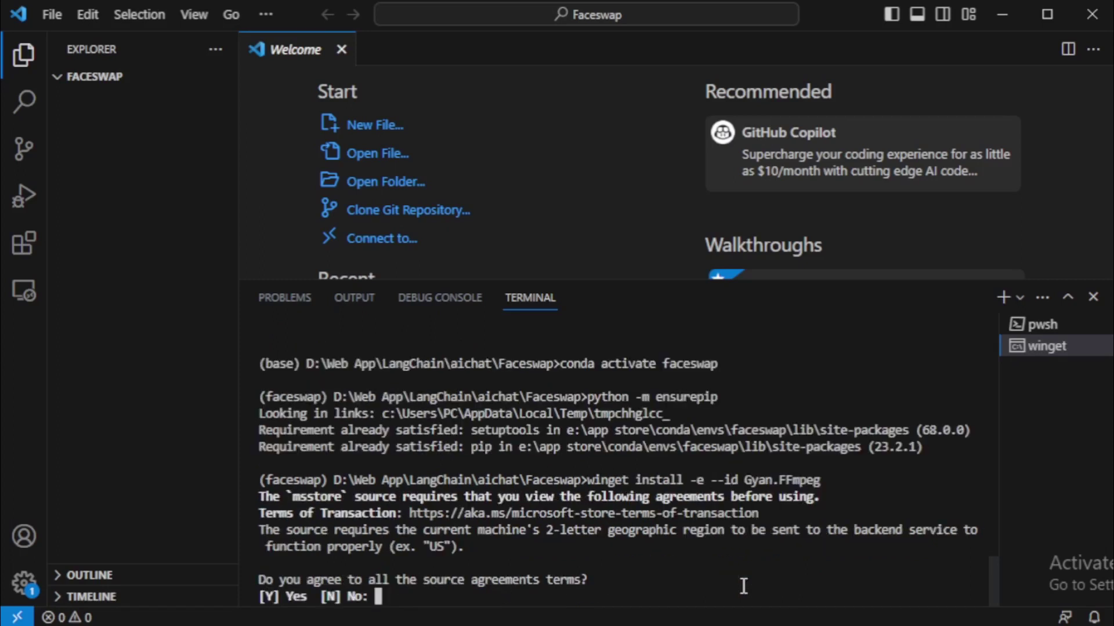
{"action": "type", "text": "y"}
{"action": "key", "text": "Return"}
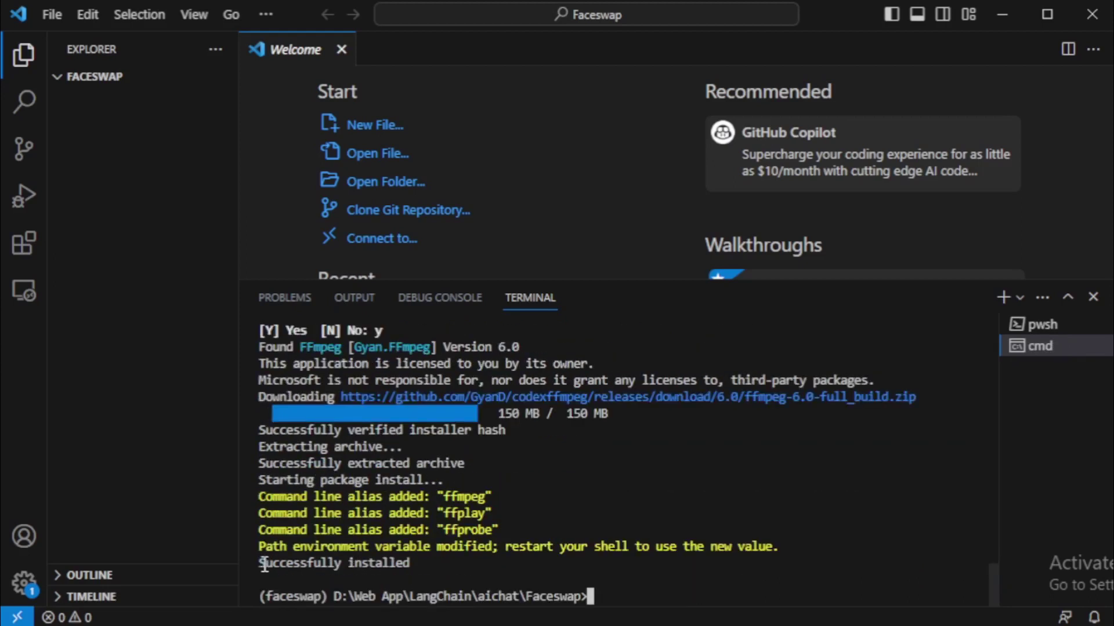
{"action": "left_click_drag", "start_coordinate": [259, 562], "coordinate": [418, 561]}
Review the FFmpeg reboot note and scroll the docs down to the Toolset section
{"action": "left_click", "coordinate": [418, 560]}
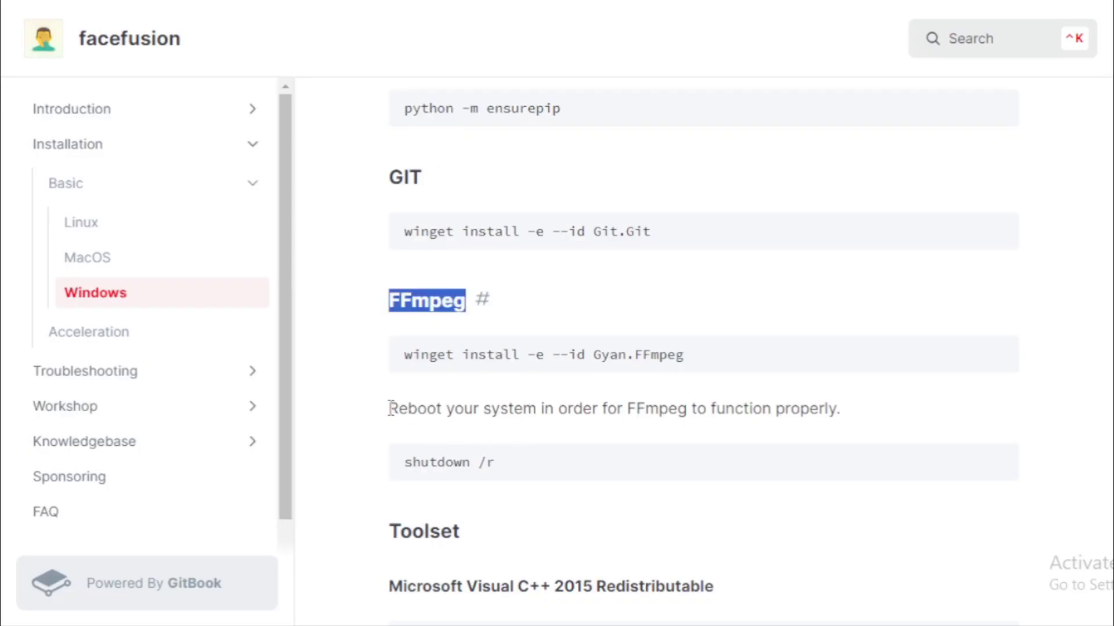
{"action": "left_click_drag", "start_coordinate": [390, 408], "coordinate": [846, 422]}
{"action": "left_click", "coordinate": [843, 416]}
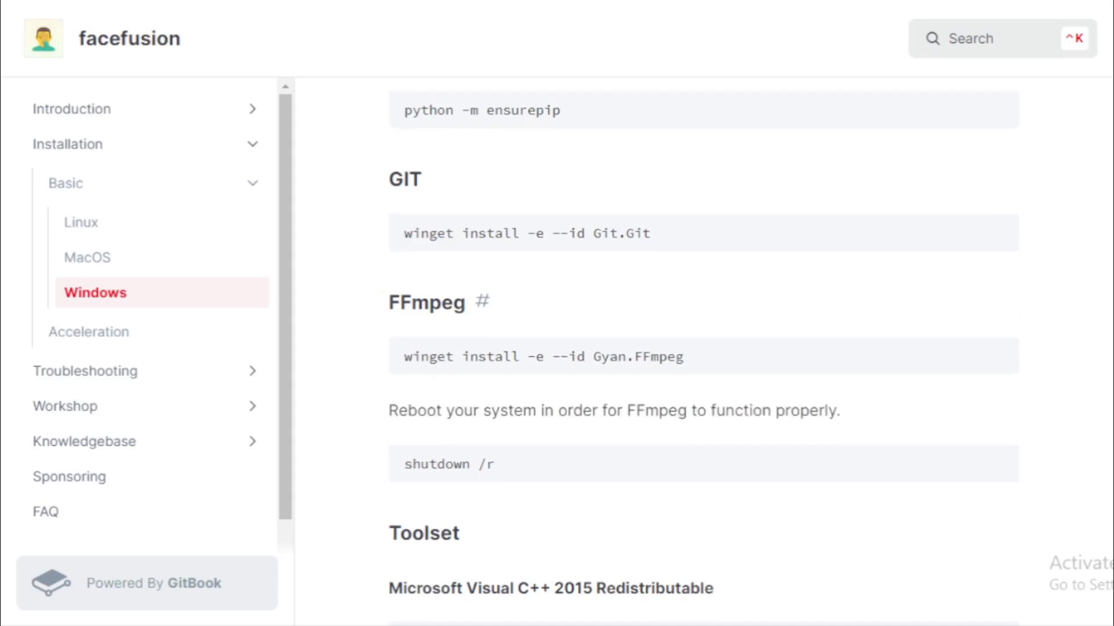
{"action": "scroll", "coordinate": [703, 348], "scroll_direction": "down", "scroll_amount": 2}
{"action": "scroll", "coordinate": [1111, 414], "scroll_direction": "down", "scroll_amount": 2}
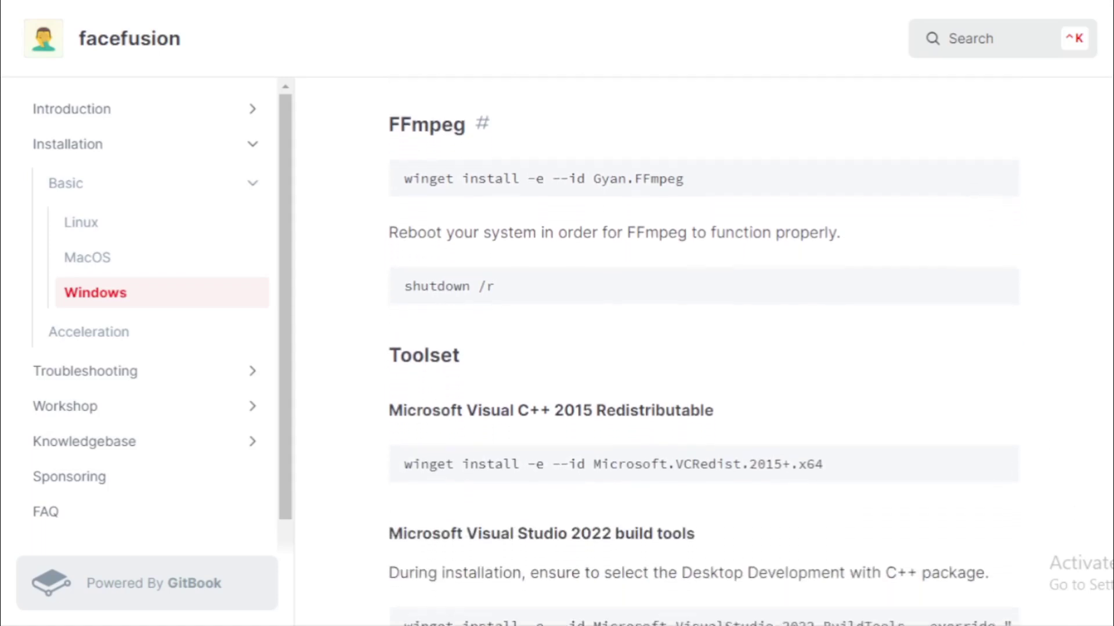
{"action": "scroll", "coordinate": [1111, 414], "scroll_direction": "down", "scroll_amount": 1}
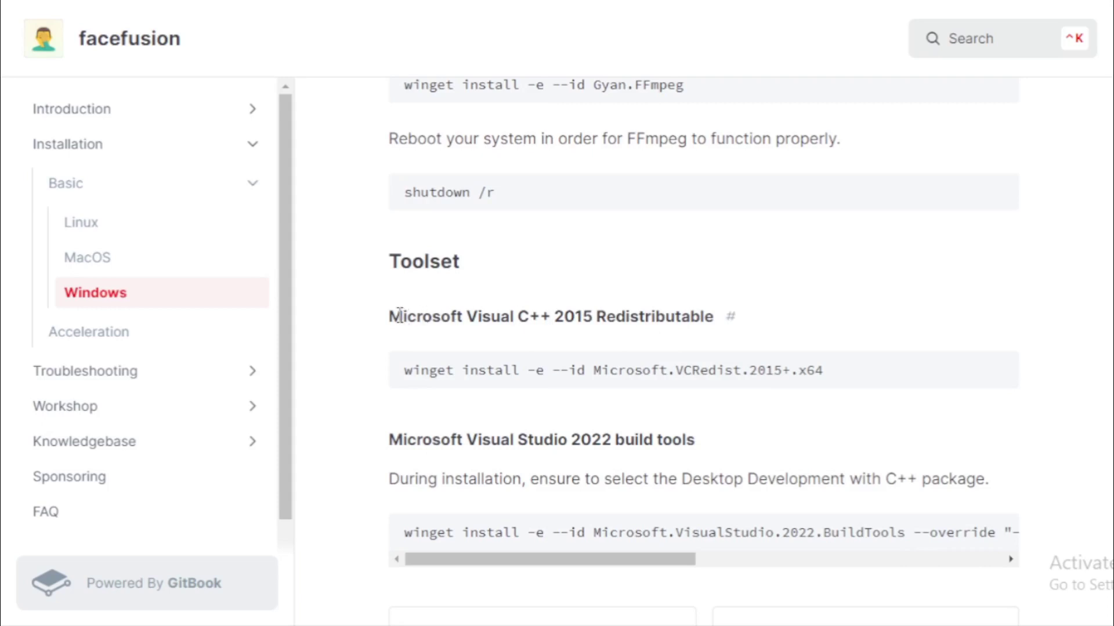
Run the Visual C++ 2015 Redistributable winget command, which ends cancelled with exit code 1602
{"action": "left_click_drag", "start_coordinate": [394, 314], "coordinate": [715, 337]}
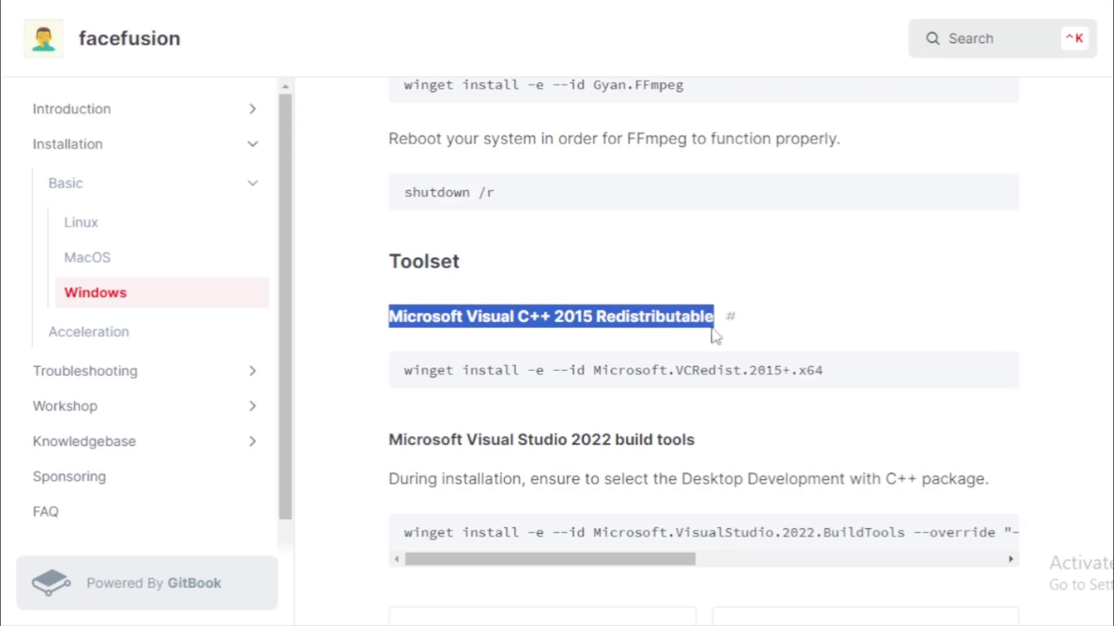
{"action": "mouse_move", "coordinate": [862, 377]}
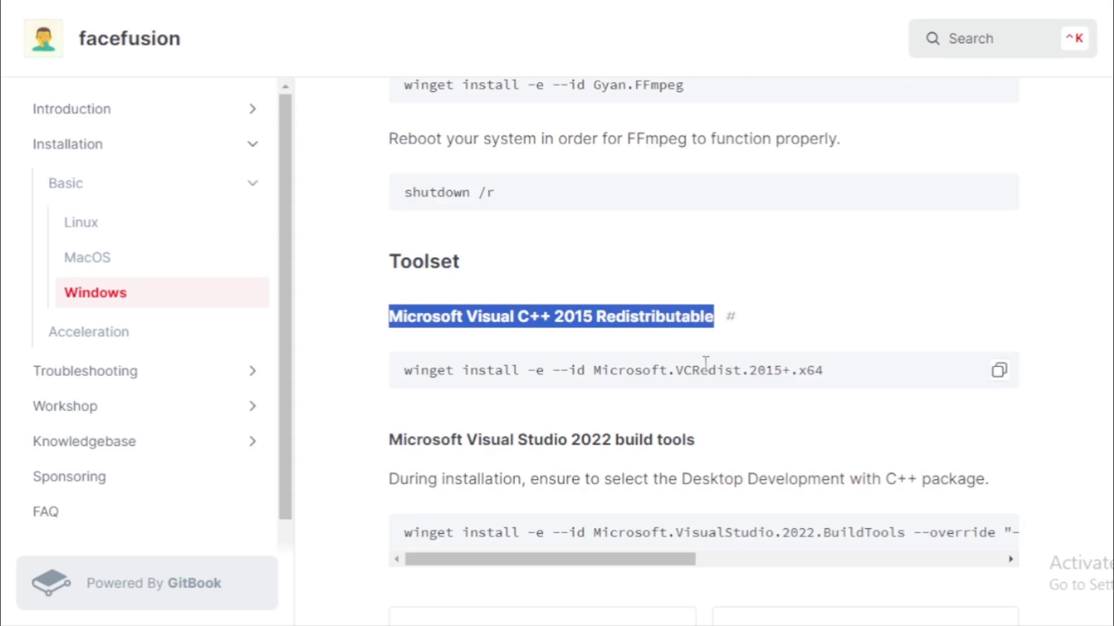
{"action": "left_click", "coordinate": [999, 371]}
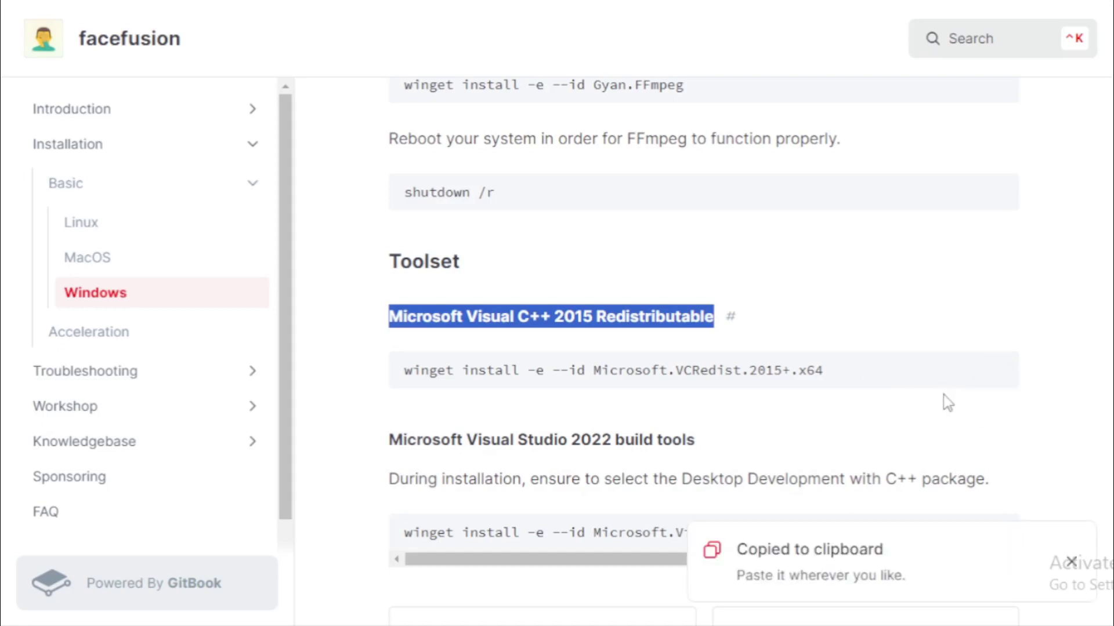
{"action": "key", "text": "alt+Tab"}
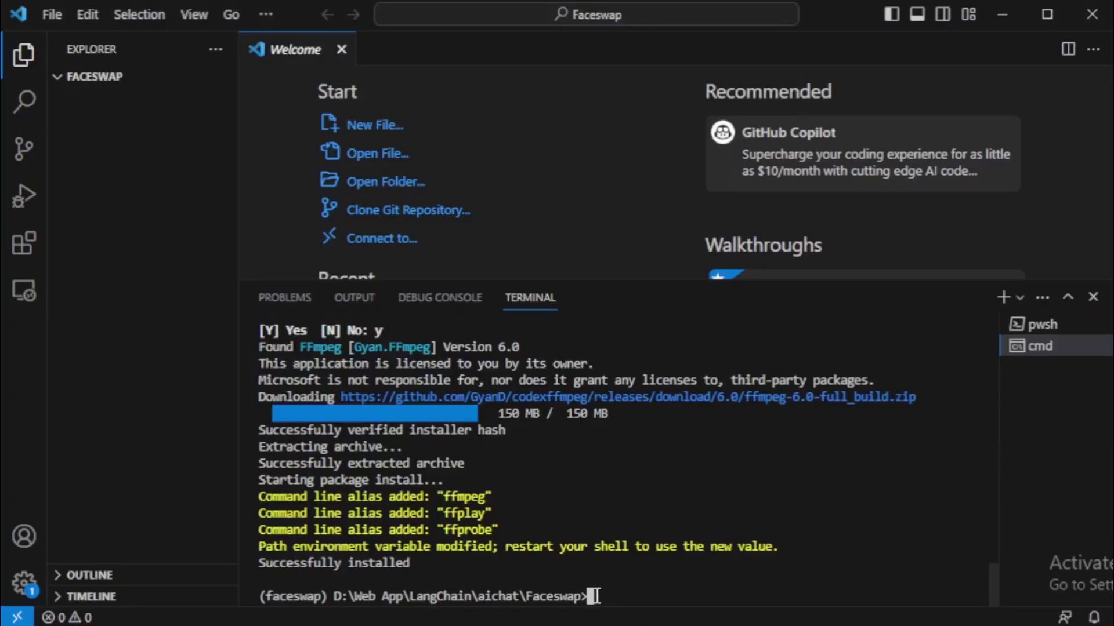
{"action": "key", "text": "ctrl+v"}
{"action": "key", "text": "Return"}
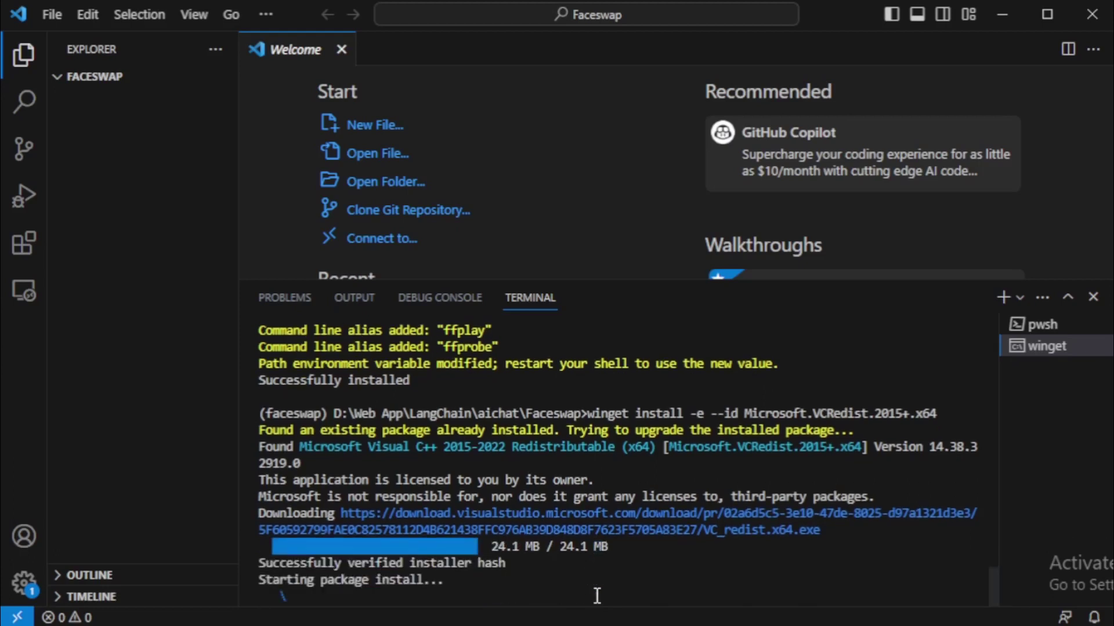
{"action": "left_click_drag", "start_coordinate": [471, 563], "coordinate": [260, 562]}
{"action": "left_click", "coordinate": [319, 568]}
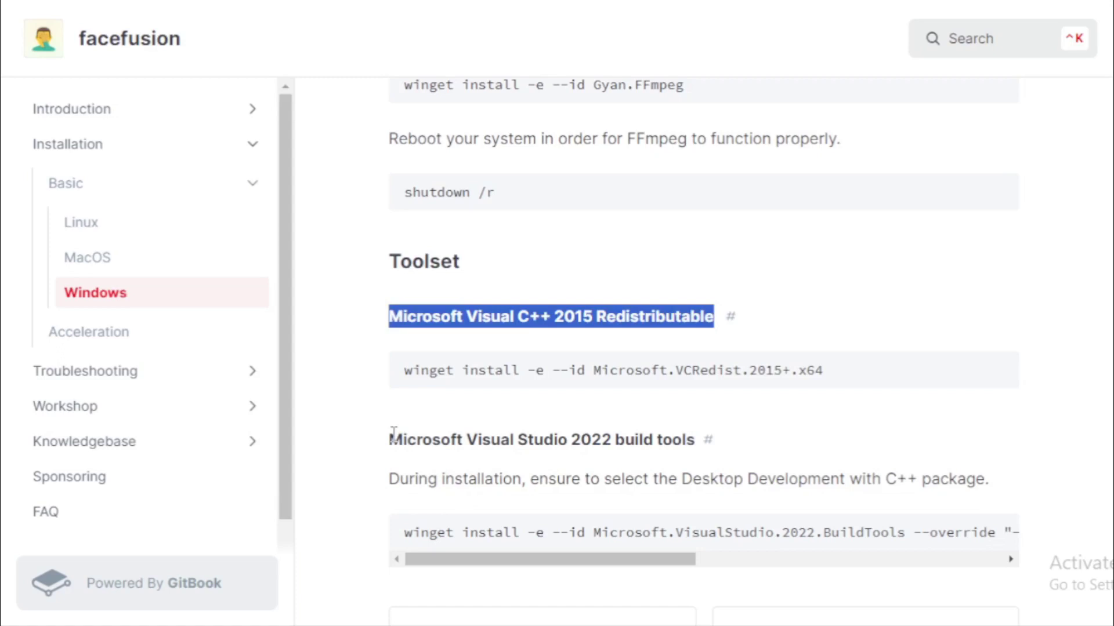
Run the winget command for Visual Studio 2022 BuildTools and continue until it reports Successfully installed
{"action": "left_click_drag", "start_coordinate": [393, 435], "coordinate": [696, 444]}
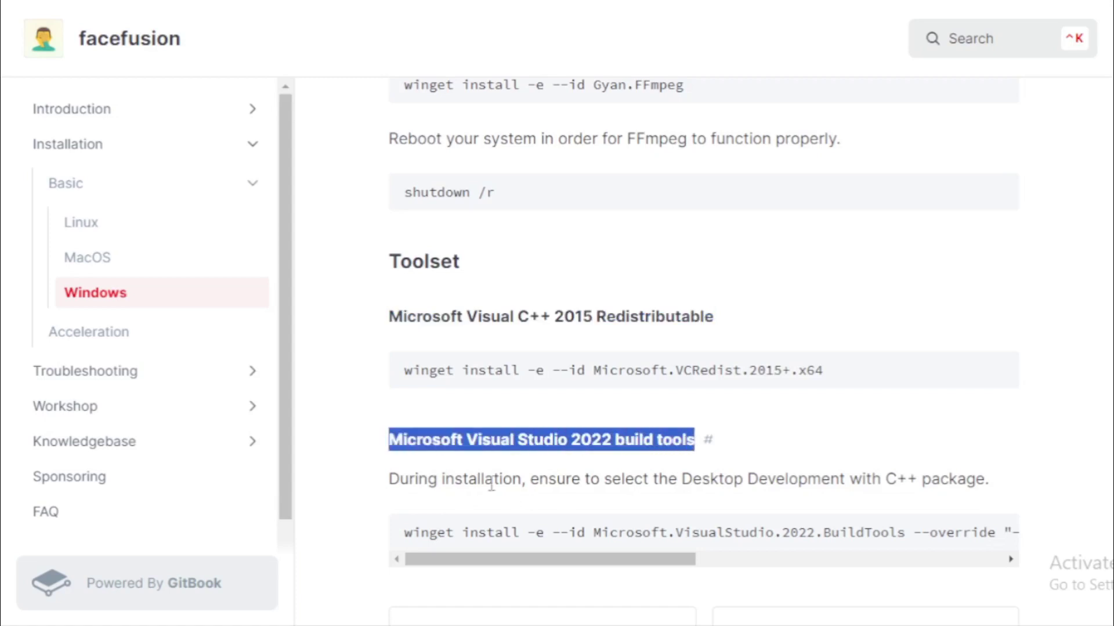
{"action": "left_click_drag", "start_coordinate": [395, 477], "coordinate": [787, 479]}
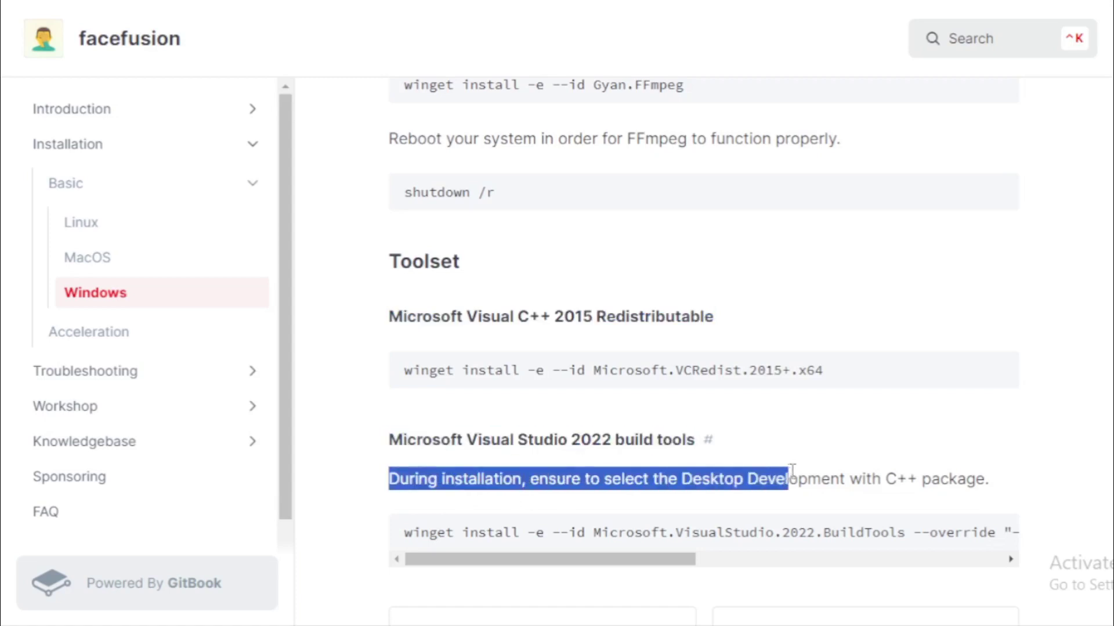
{"action": "left_click", "coordinate": [998, 537]}
{"action": "key", "text": "alt+Tab"}
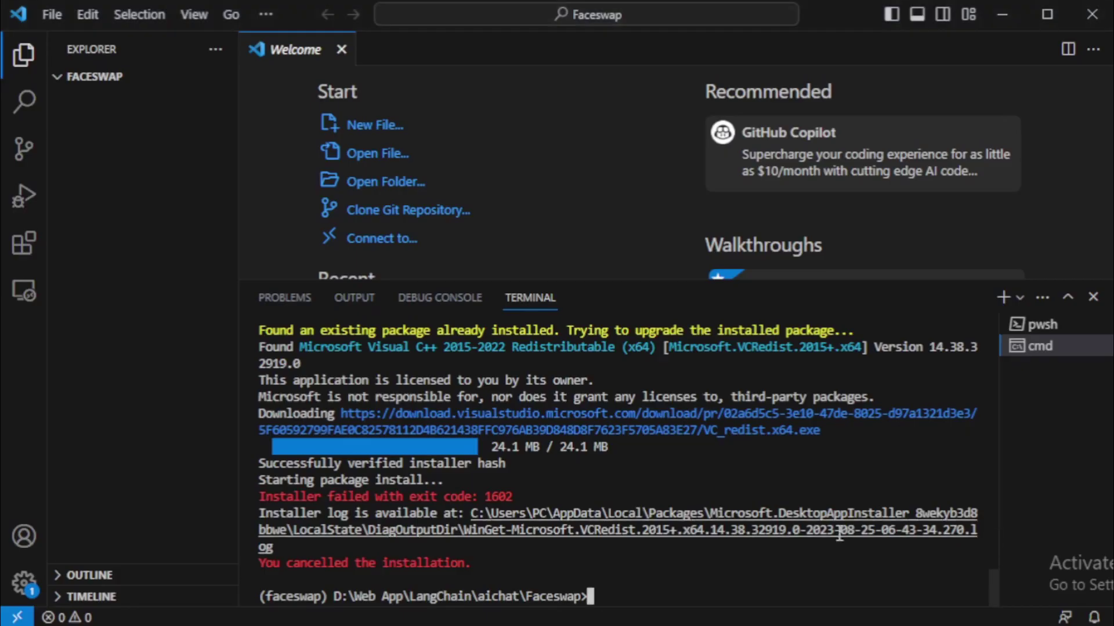
{"action": "key", "text": "ctrl+v"}
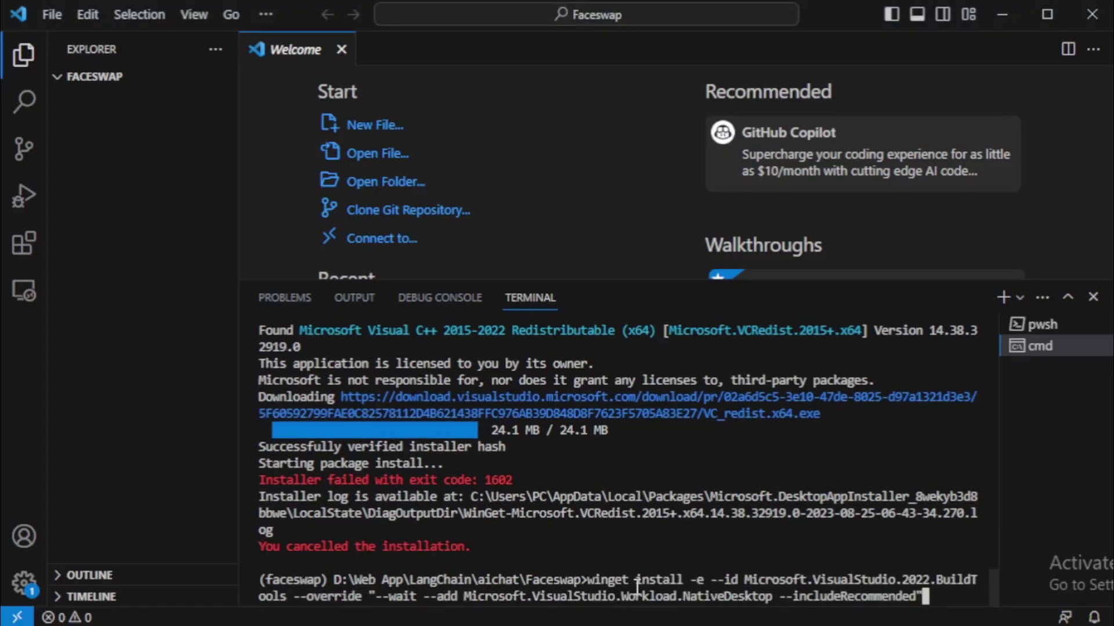
{"action": "key", "text": "Return"}
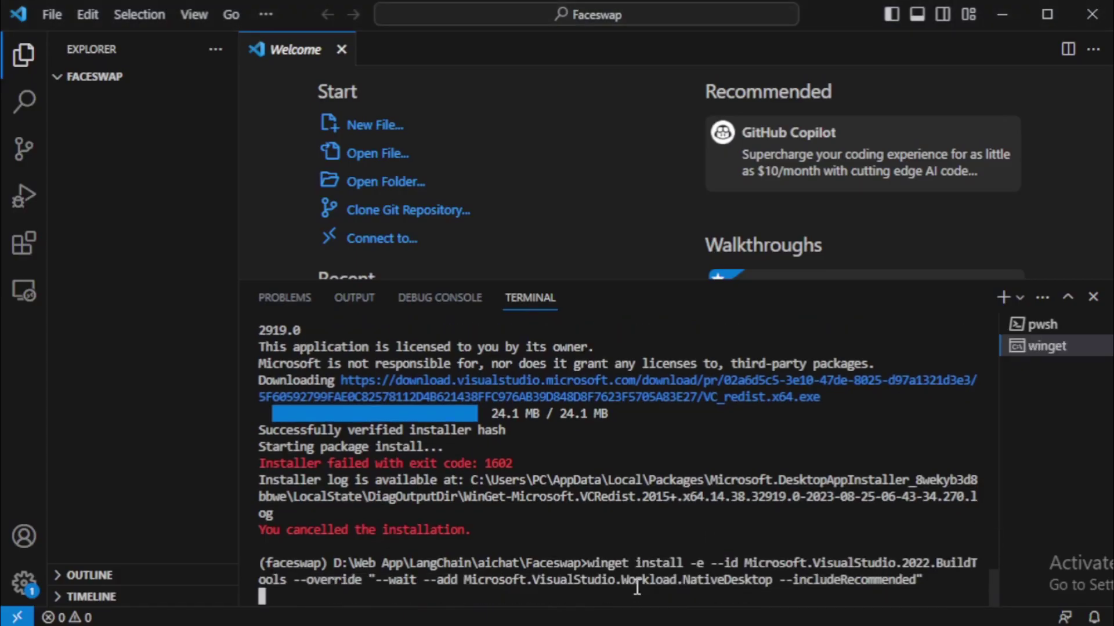
{"action": "key", "text": "Return"}
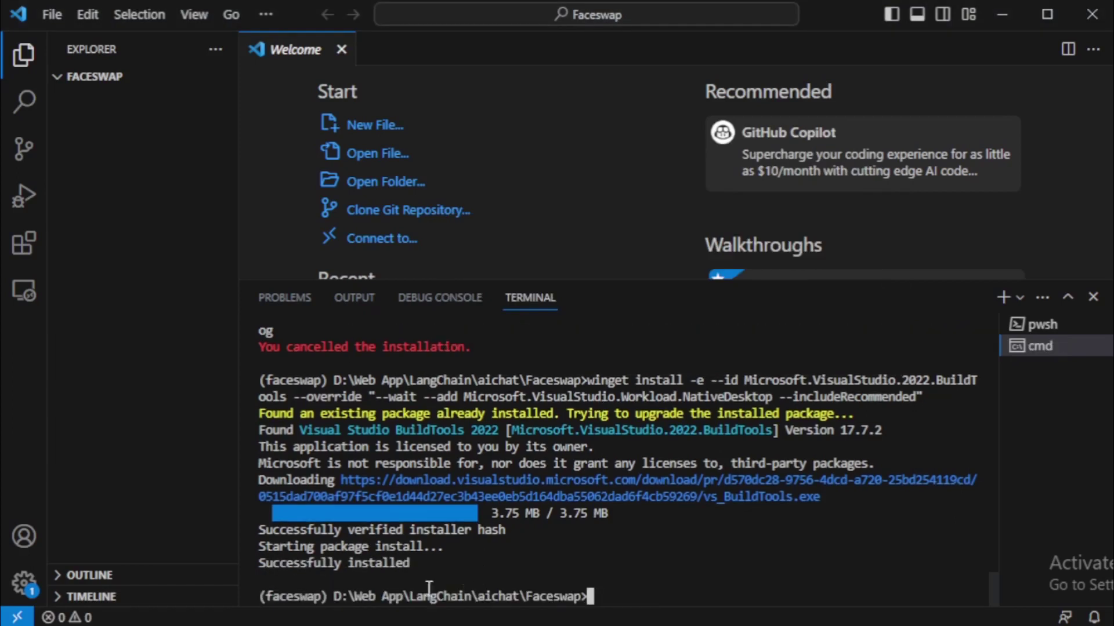
{"action": "left_click_drag", "start_coordinate": [413, 563], "coordinate": [259, 566]}
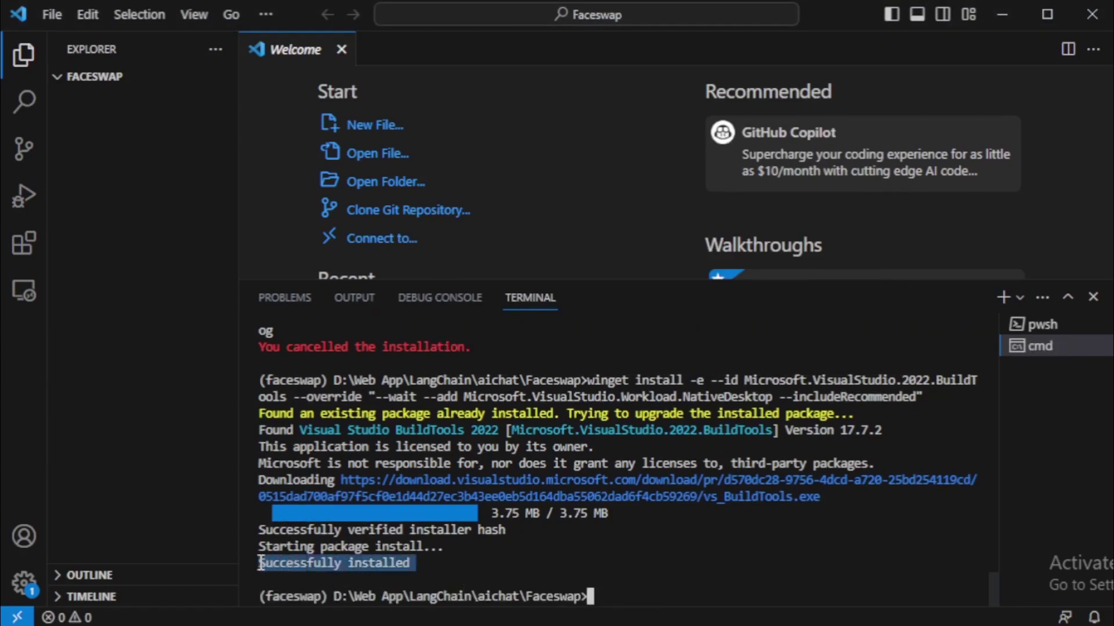
{"action": "right_click", "coordinate": [257, 569]}
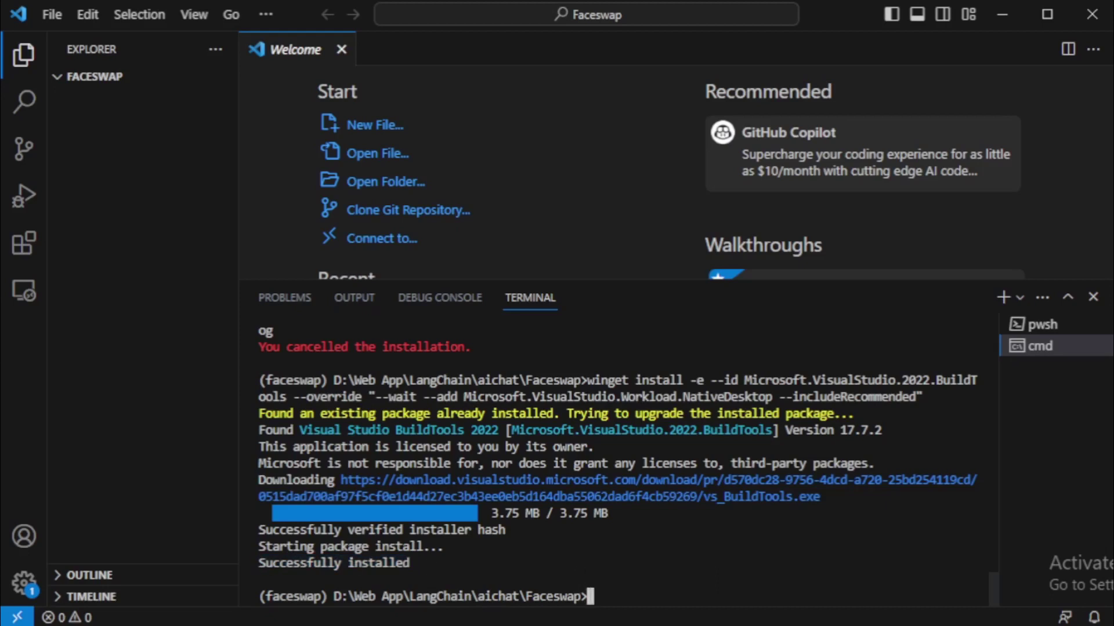
{"action": "key", "text": "alt+Tab"}
Go to Installation > Basic in the docs and scroll to the 'Clone the repository' step
{"action": "left_click", "coordinate": [588, 480]}
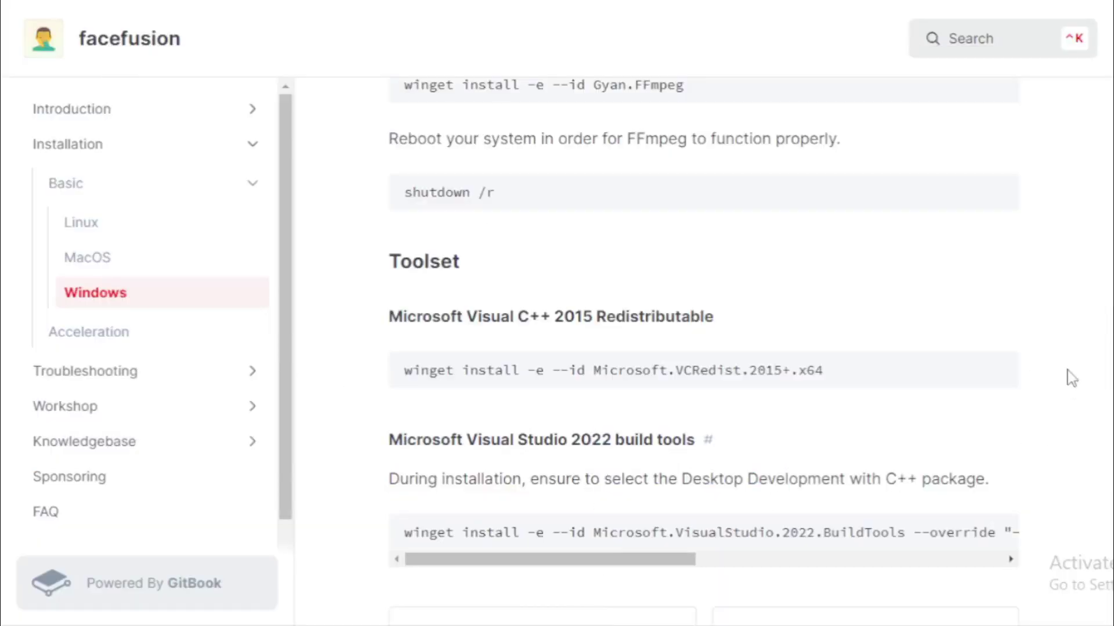
{"action": "scroll", "coordinate": [1110, 325], "scroll_direction": "down", "scroll_amount": 2}
{"action": "scroll", "coordinate": [1084, 268], "scroll_direction": "up", "scroll_amount": 6}
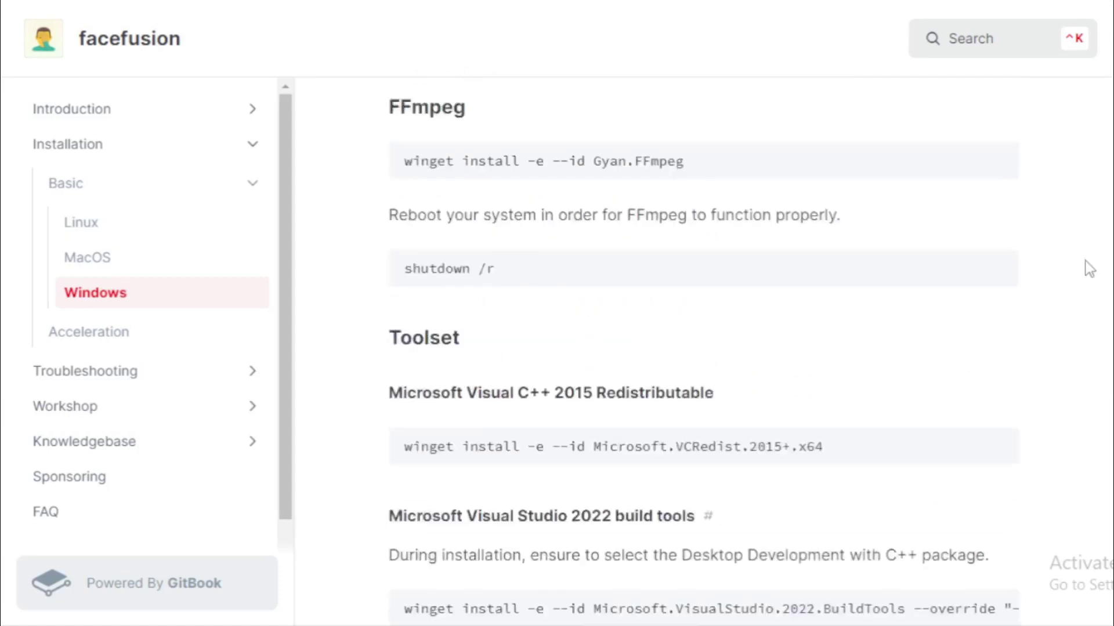
{"action": "left_click", "coordinate": [105, 148]}
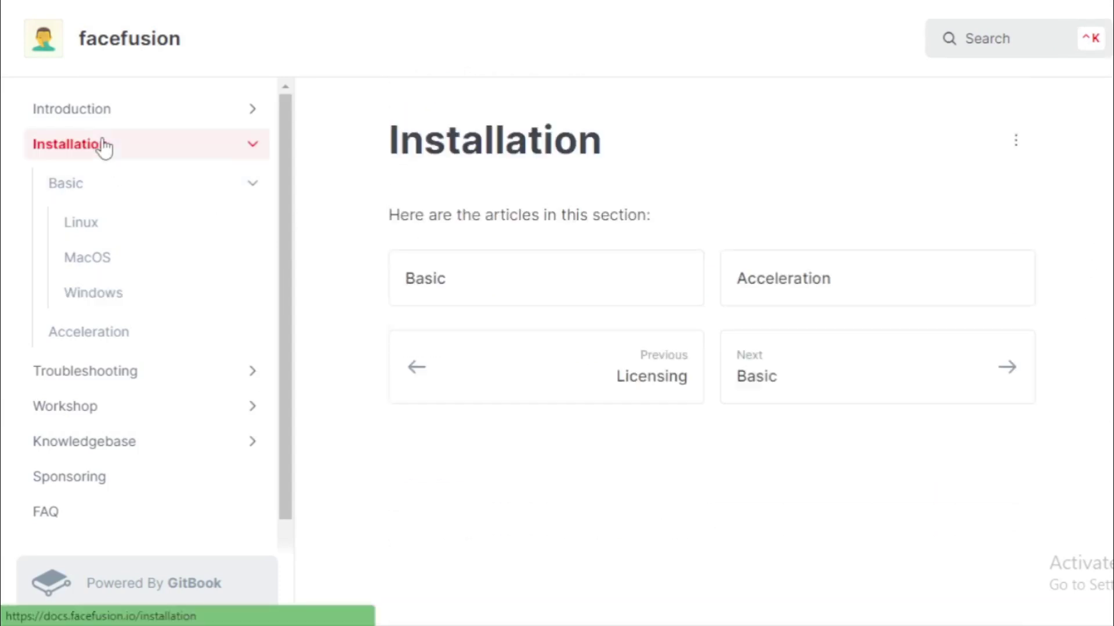
{"action": "left_click", "coordinate": [90, 181]}
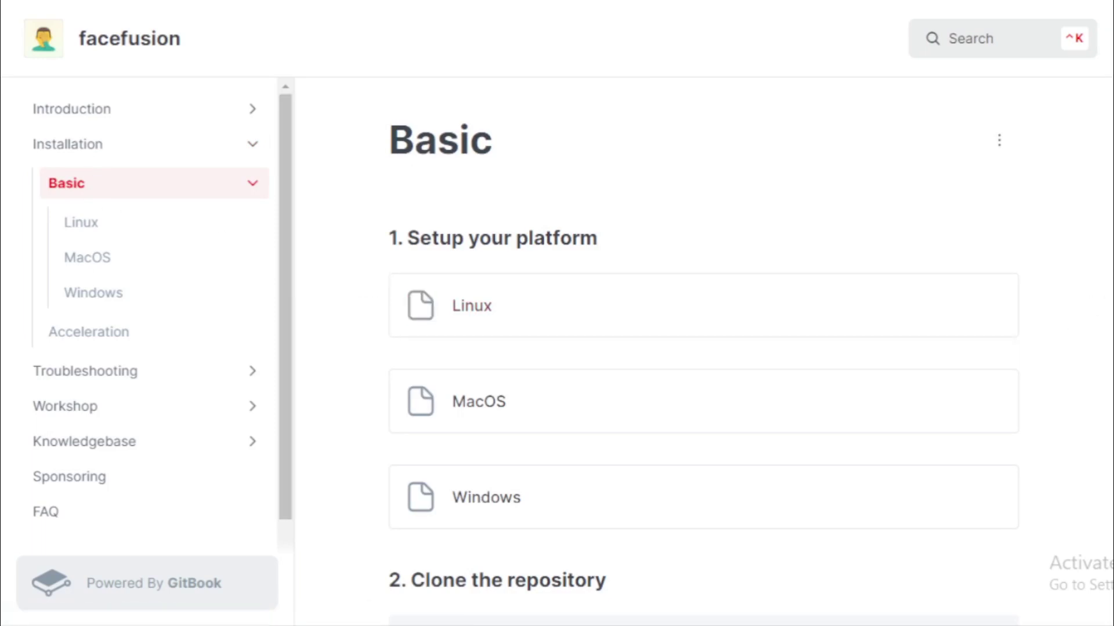
{"action": "scroll", "coordinate": [1109, 259], "scroll_direction": "down", "scroll_amount": 2}
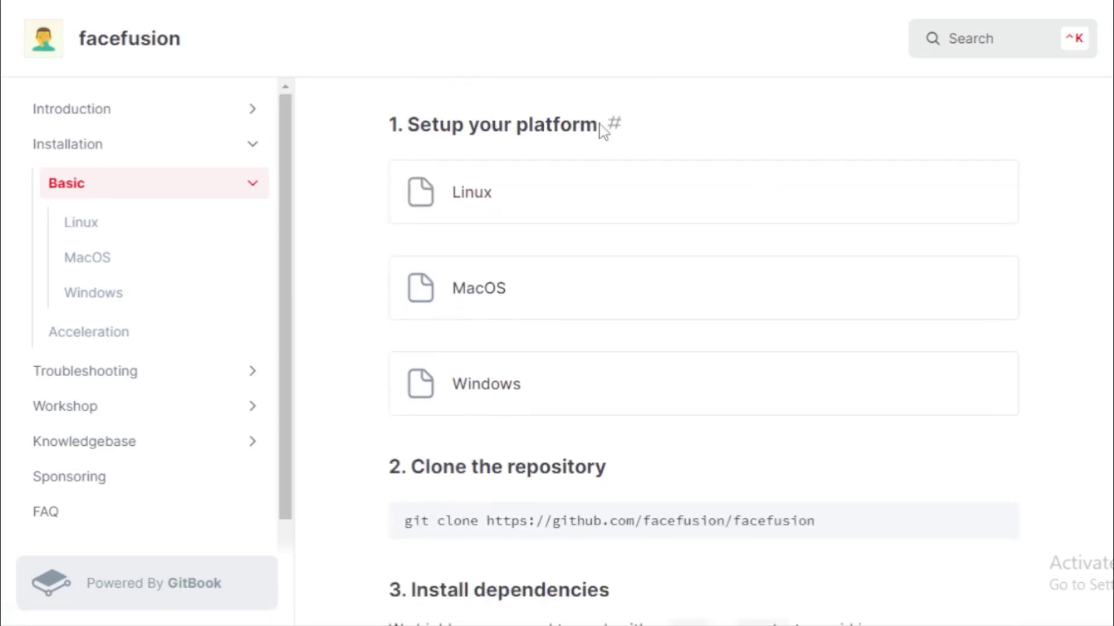
{"action": "left_click_drag", "start_coordinate": [598, 124], "coordinate": [409, 124]}
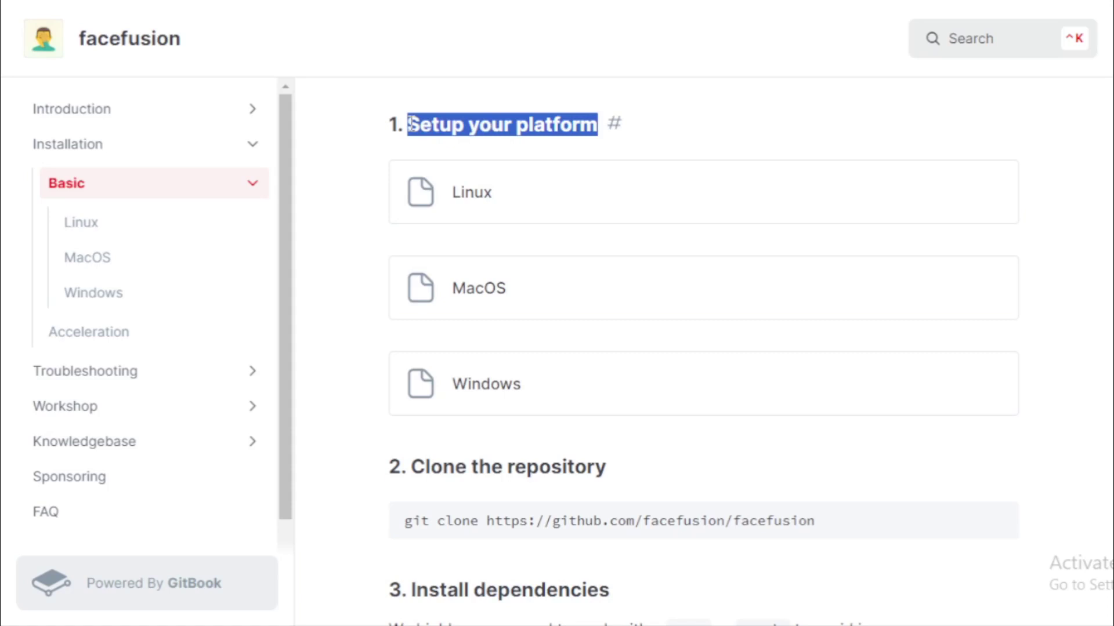
{"action": "left_click", "coordinate": [469, 129]}
{"action": "scroll", "coordinate": [1109, 318], "scroll_direction": "down", "scroll_amount": 4}
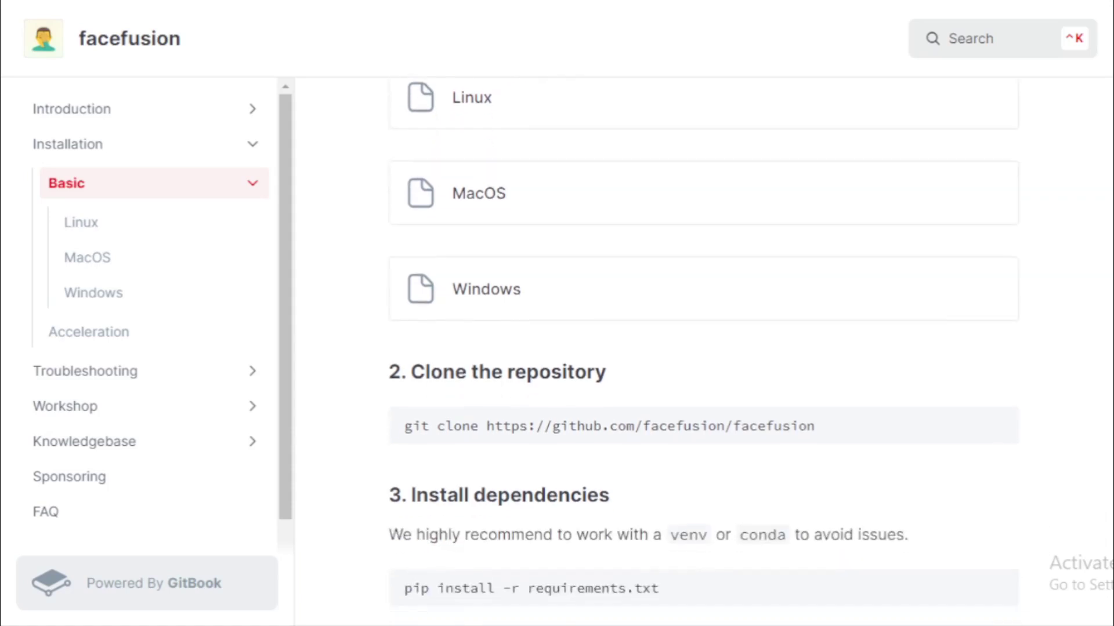
{"action": "left_click_drag", "start_coordinate": [605, 235], "coordinate": [410, 236]}
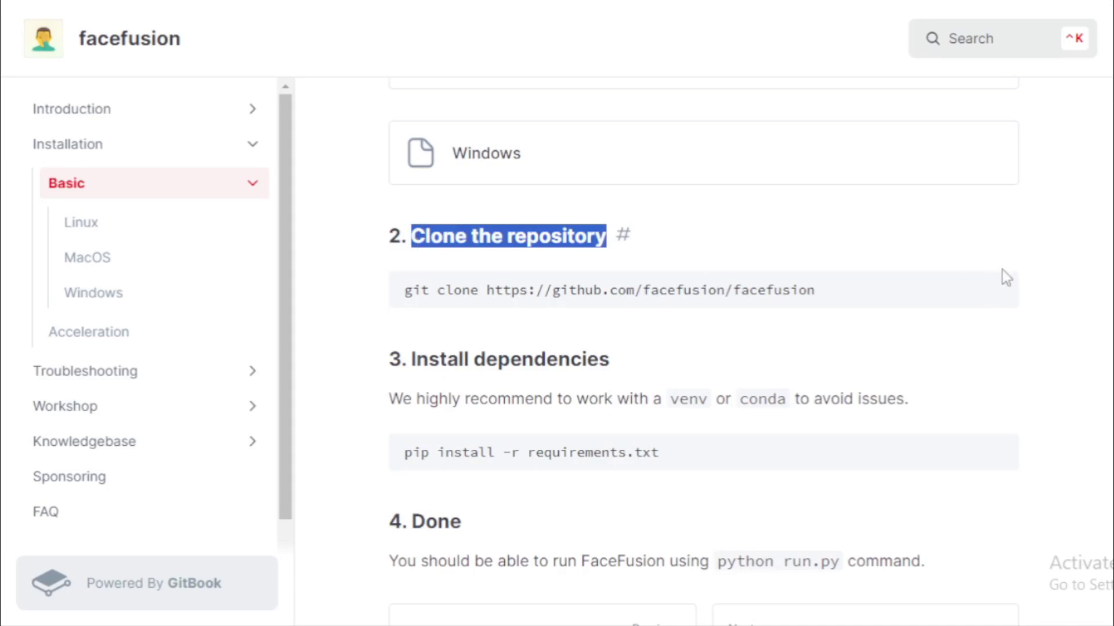
Copy the git clone command from the docs and run it in the VS Code terminal
{"action": "left_click", "coordinate": [997, 292]}
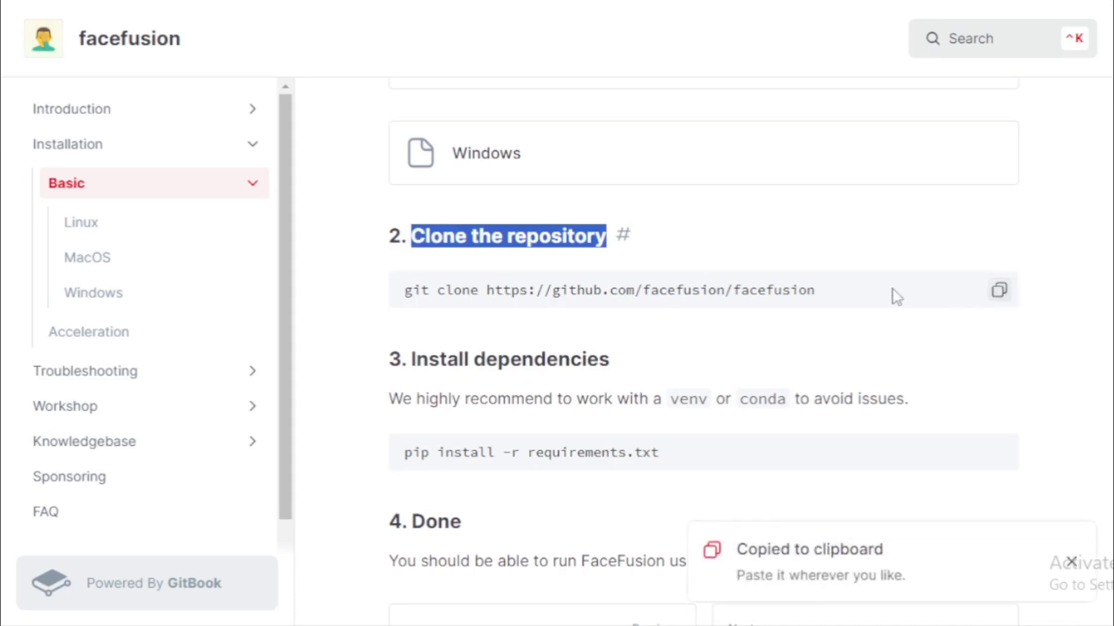
{"action": "key", "text": "alt+Tab"}
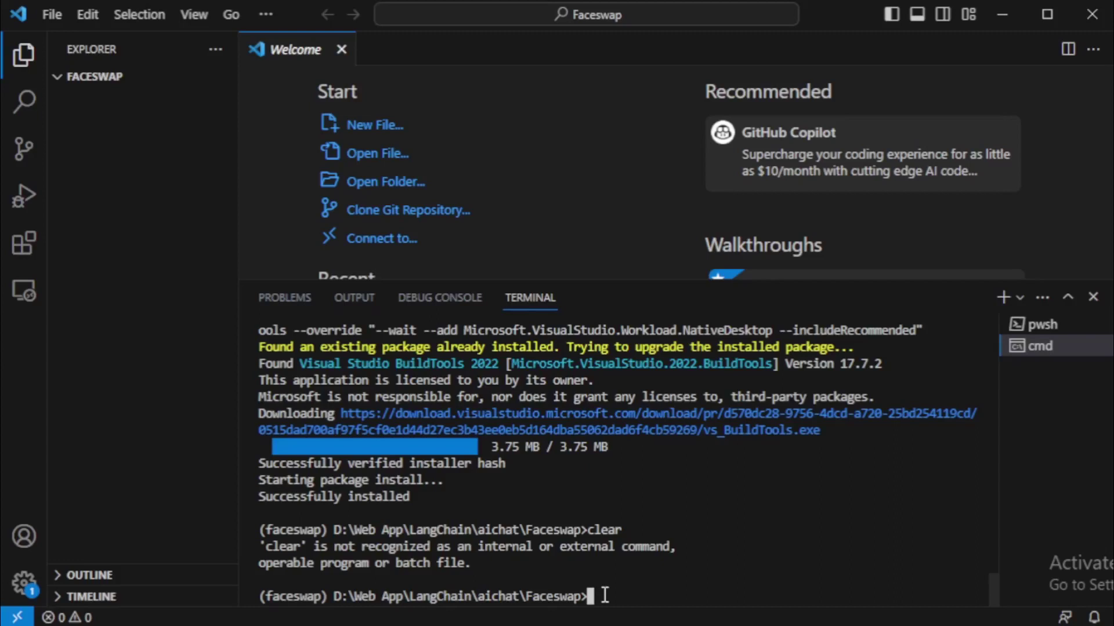
{"action": "key", "text": "ctrl+v"}
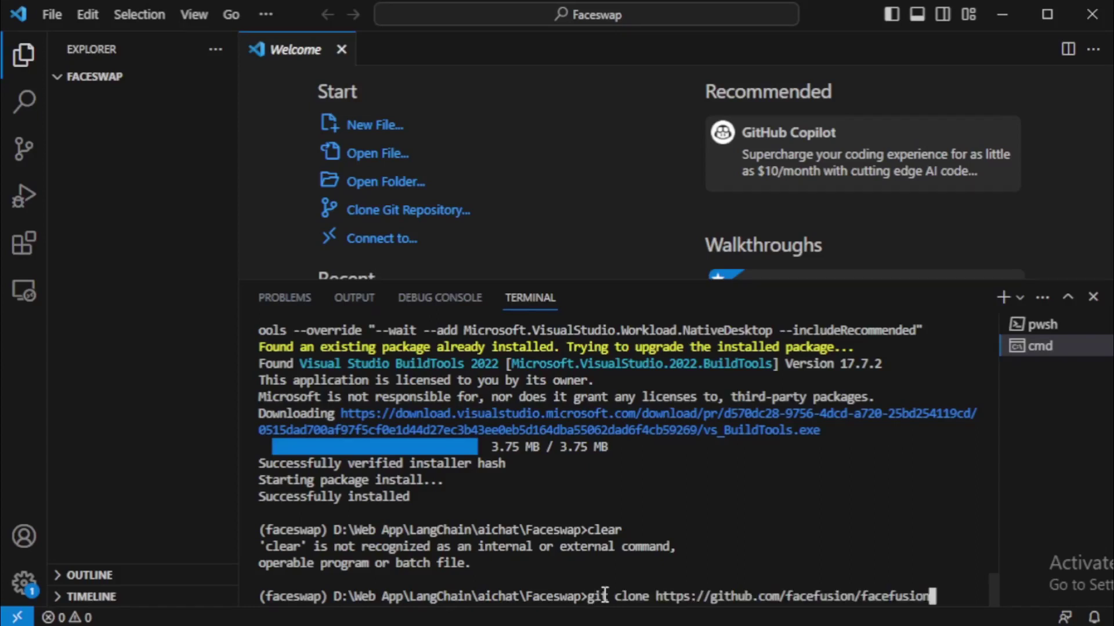
{"action": "left_click_drag", "start_coordinate": [938, 596], "coordinate": [587, 589]}
{"action": "left_click", "coordinate": [956, 593]}
{"action": "key", "text": "Return"}
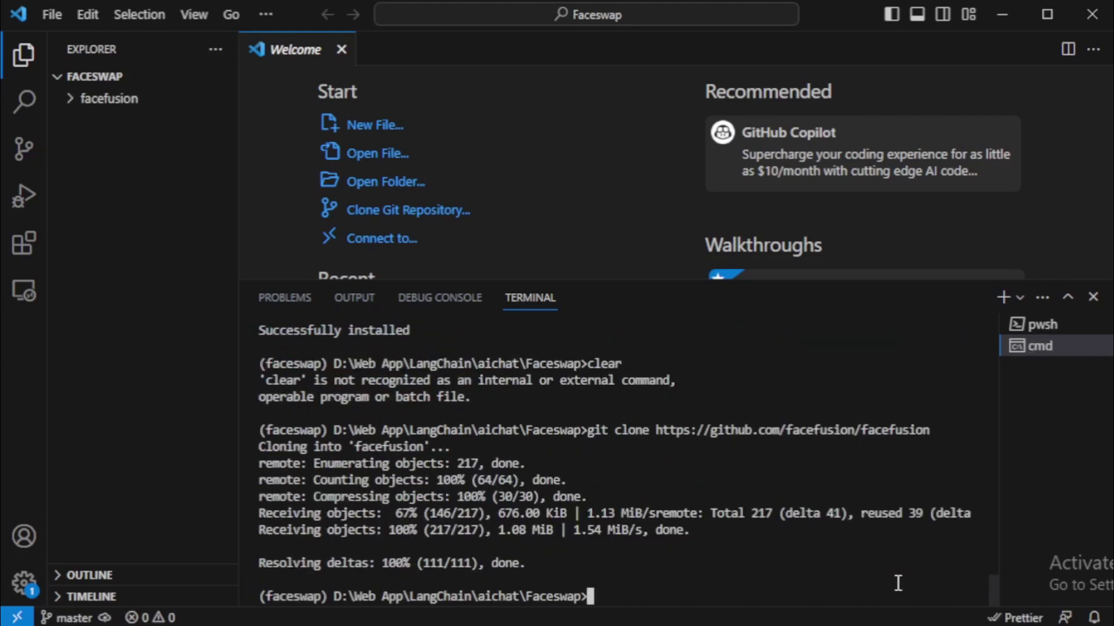
Expand the cloned facefusion folder in Explorer and run 'cd facefusion' in the terminal
{"action": "left_click", "coordinate": [72, 99]}
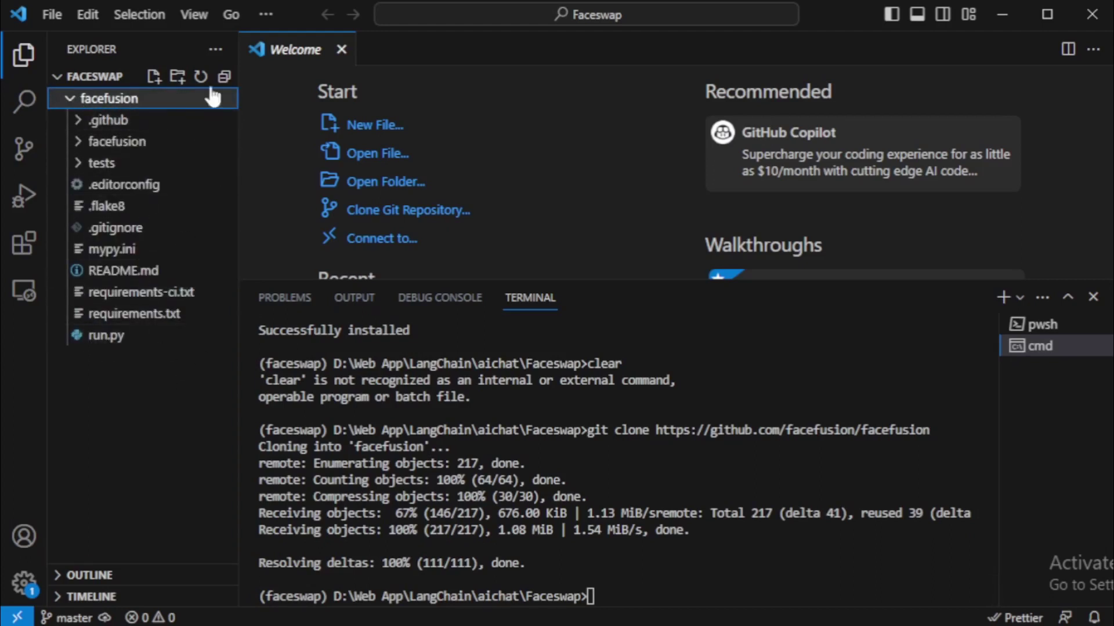
{"action": "left_click", "coordinate": [591, 599]}
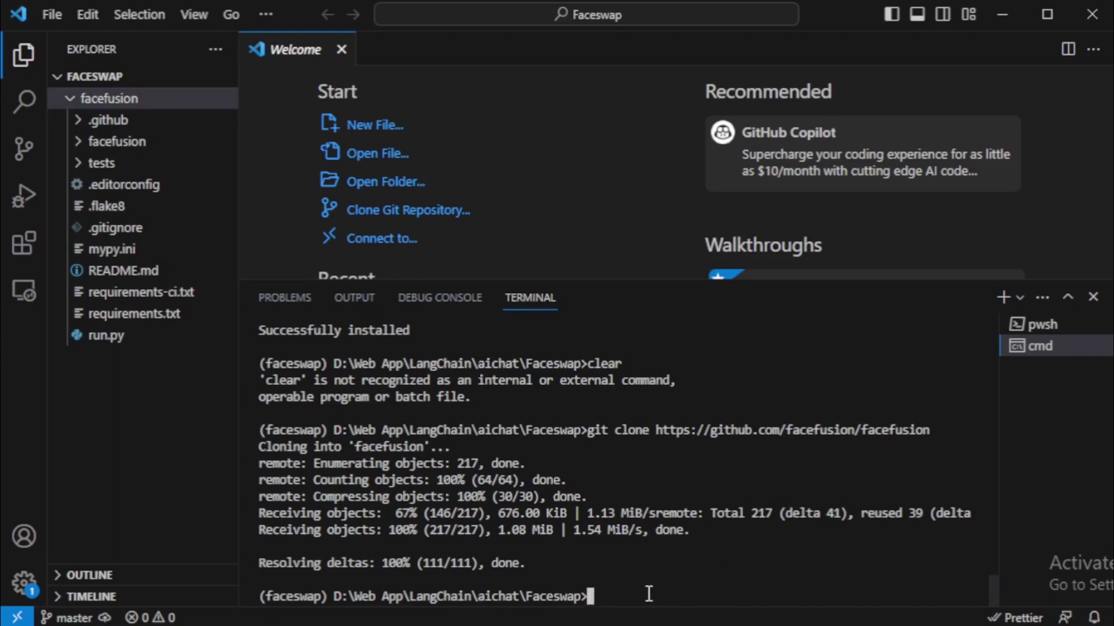
{"action": "type", "text": "cd facefusion"}
{"action": "key", "text": "Return"}
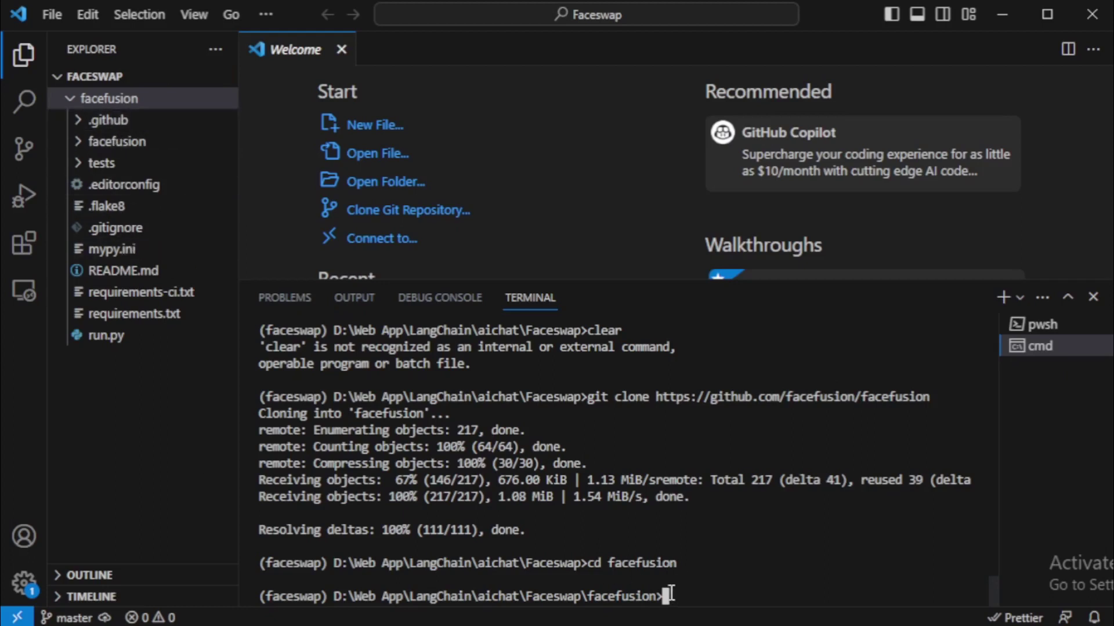
{"action": "key", "text": "alt+Tab"}
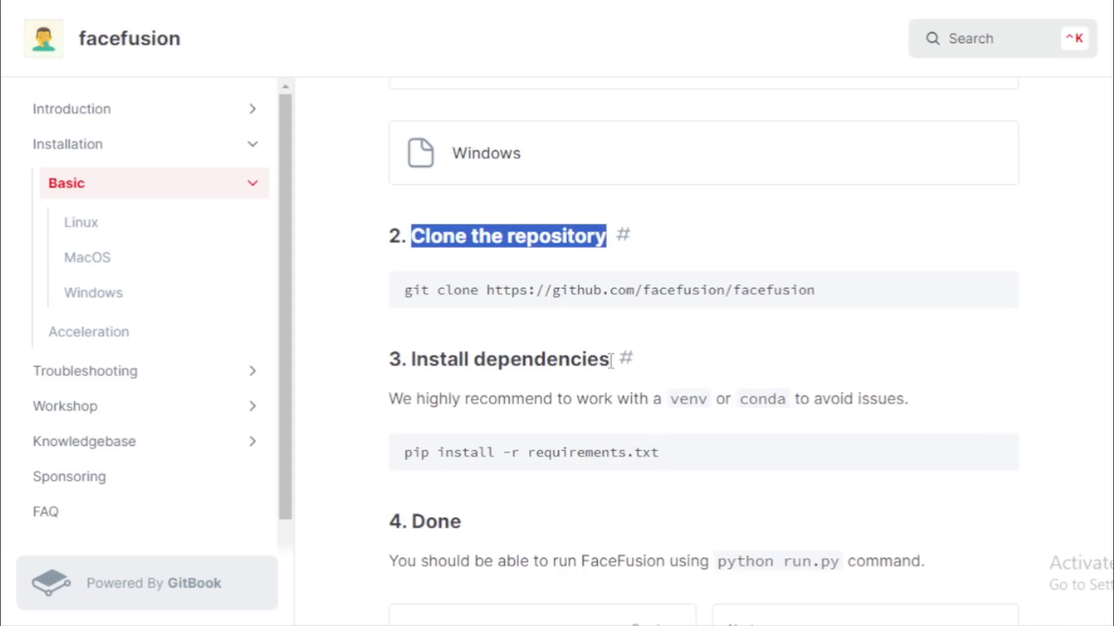
Run the docs' pip install -r requirements.txt command, installing packages such as torch 2.0.1 and onnxruntime-gpu 1.15.1
{"action": "left_click_drag", "start_coordinate": [610, 360], "coordinate": [407, 360]}
{"action": "left_click", "coordinate": [999, 453]}
{"action": "key", "text": "alt+Tab"}
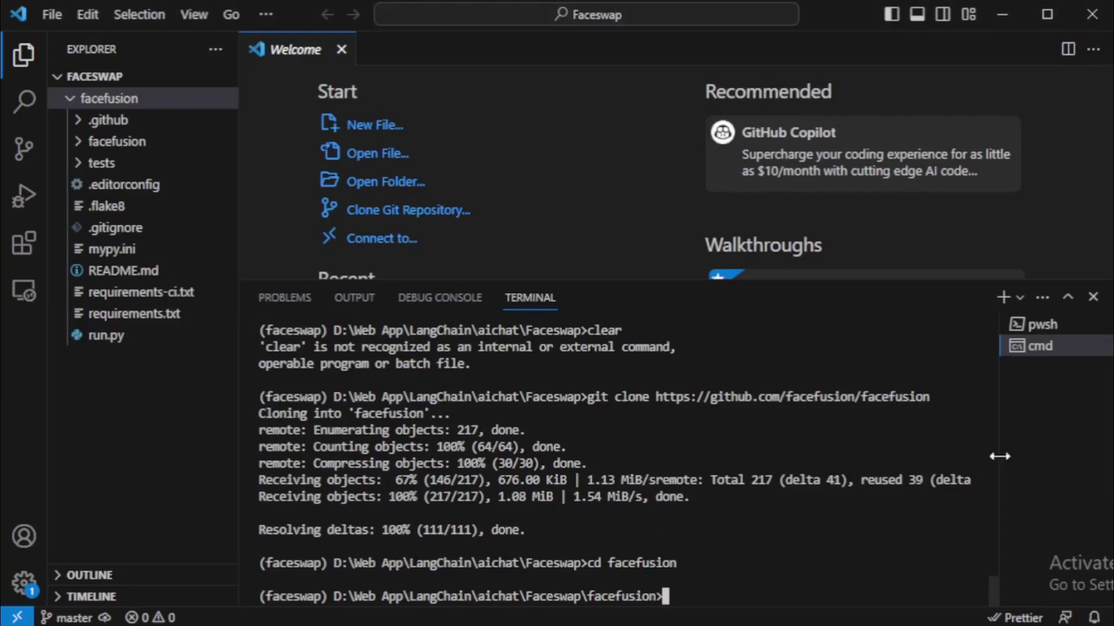
{"action": "key", "text": "ctrl+v"}
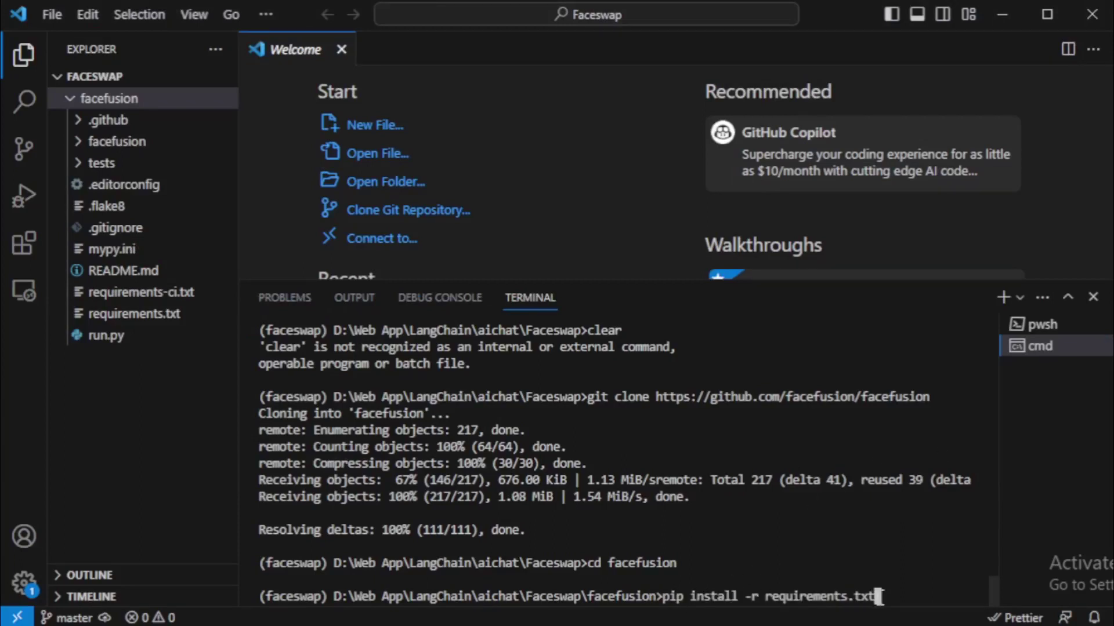
{"action": "key", "text": "Return"}
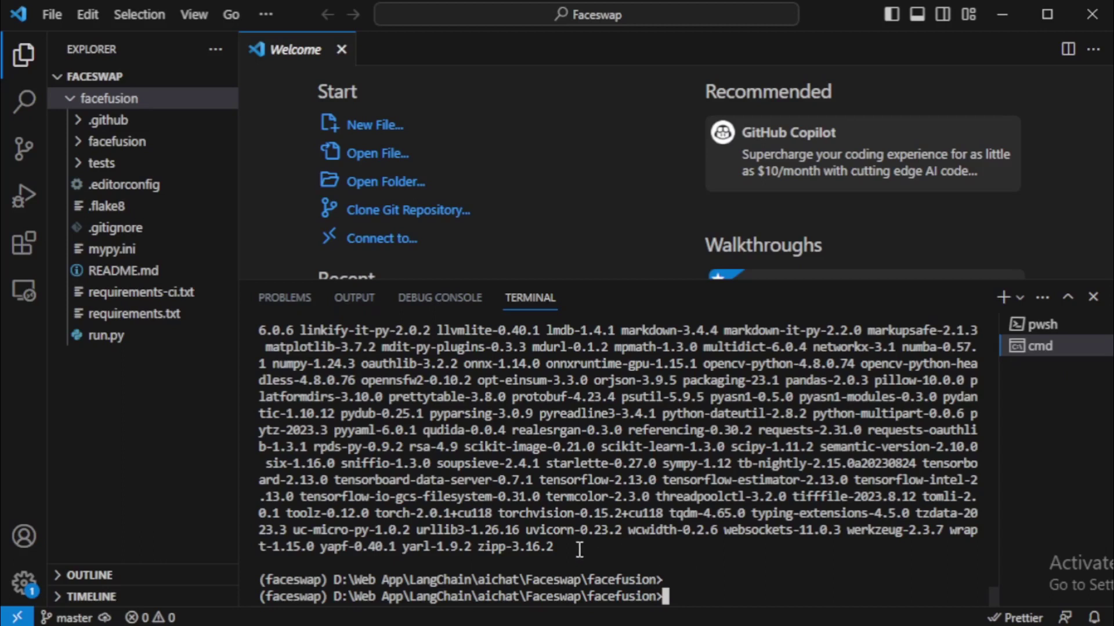
{"action": "left_click_drag", "start_coordinate": [580, 549], "coordinate": [261, 350]}
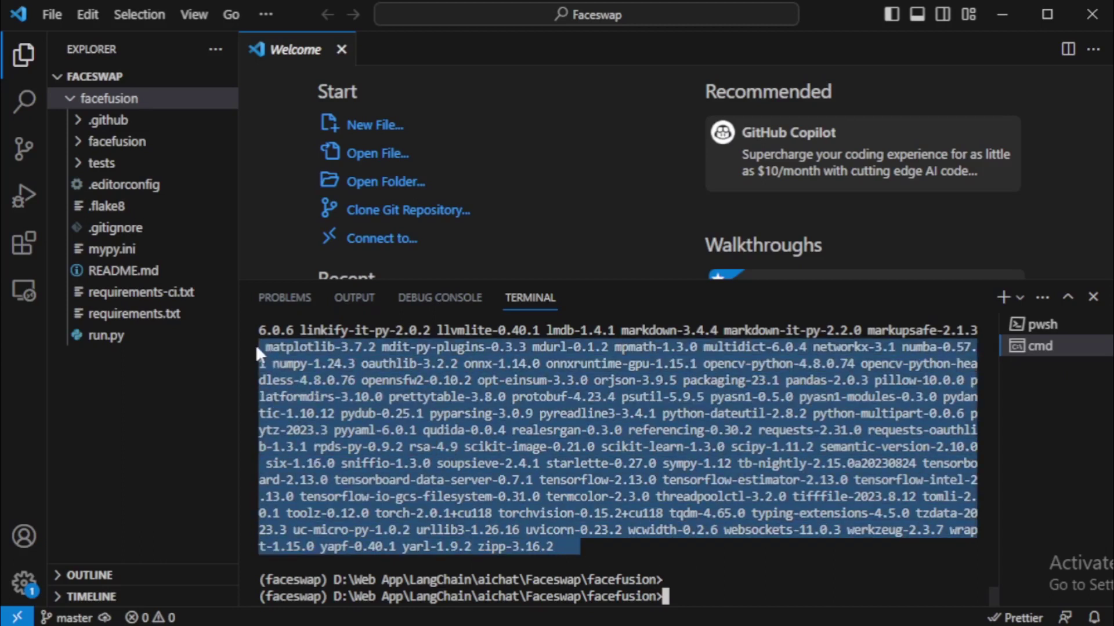
{"action": "left_click", "coordinate": [664, 597]}
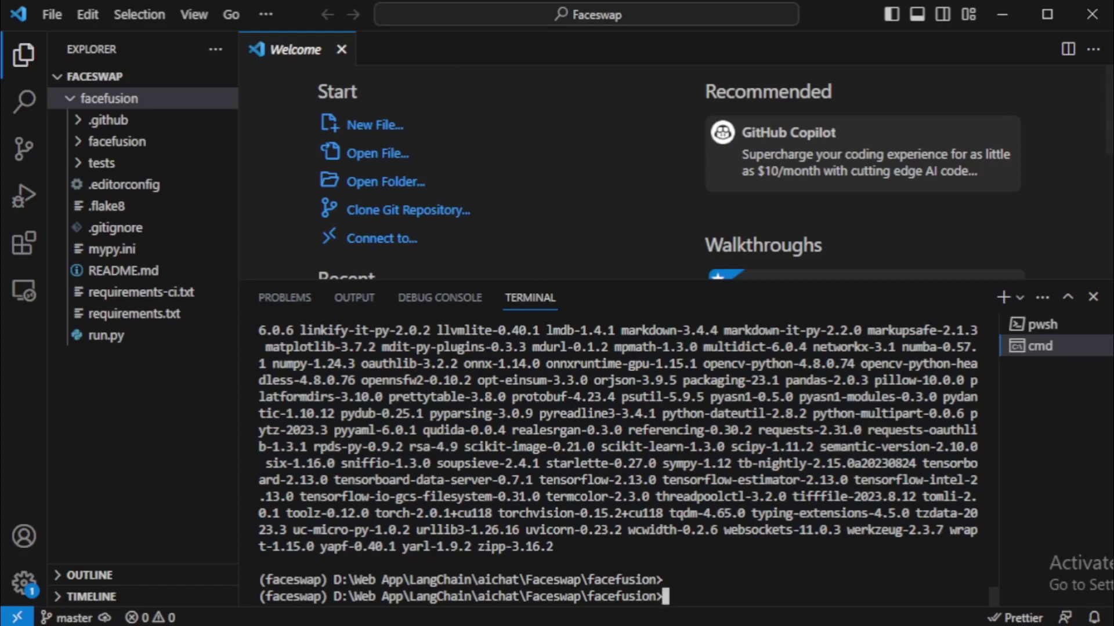
Scroll the docs to the Done step and select the 'python run.py' command
{"action": "key", "text": "alt+Tab"}
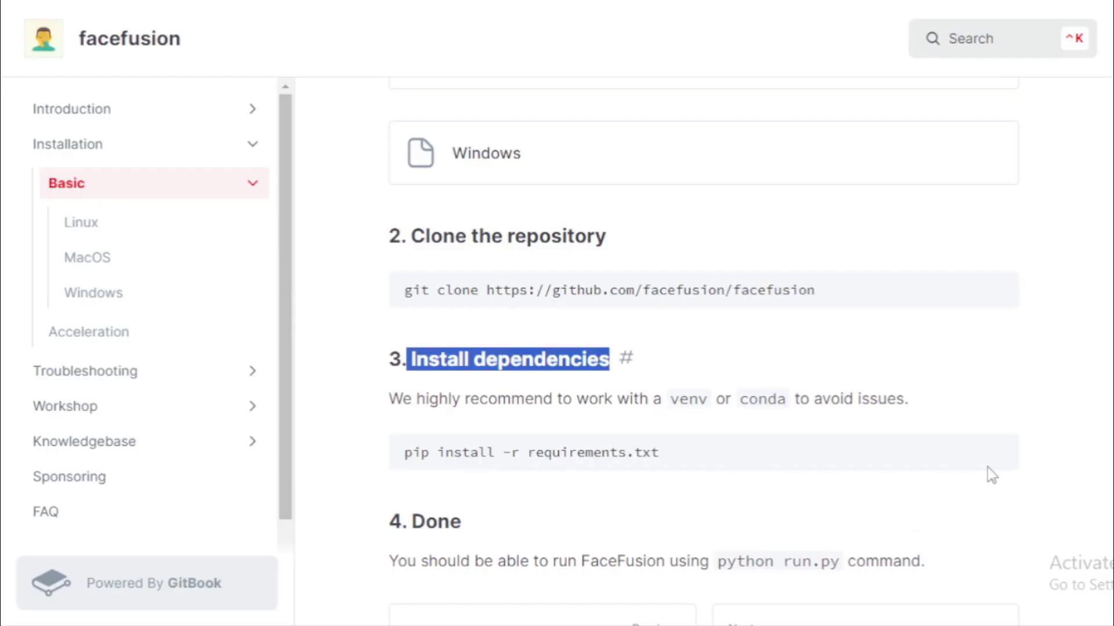
{"action": "scroll", "coordinate": [1105, 324], "scroll_direction": "down", "scroll_amount": 3}
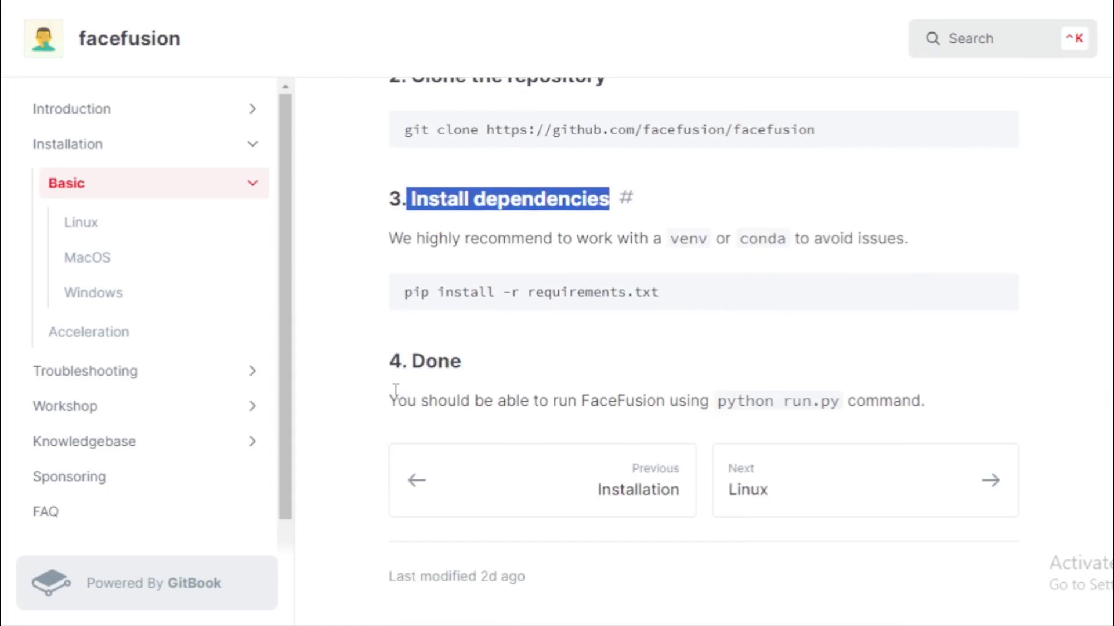
{"action": "left_click_drag", "start_coordinate": [461, 362], "coordinate": [409, 362]}
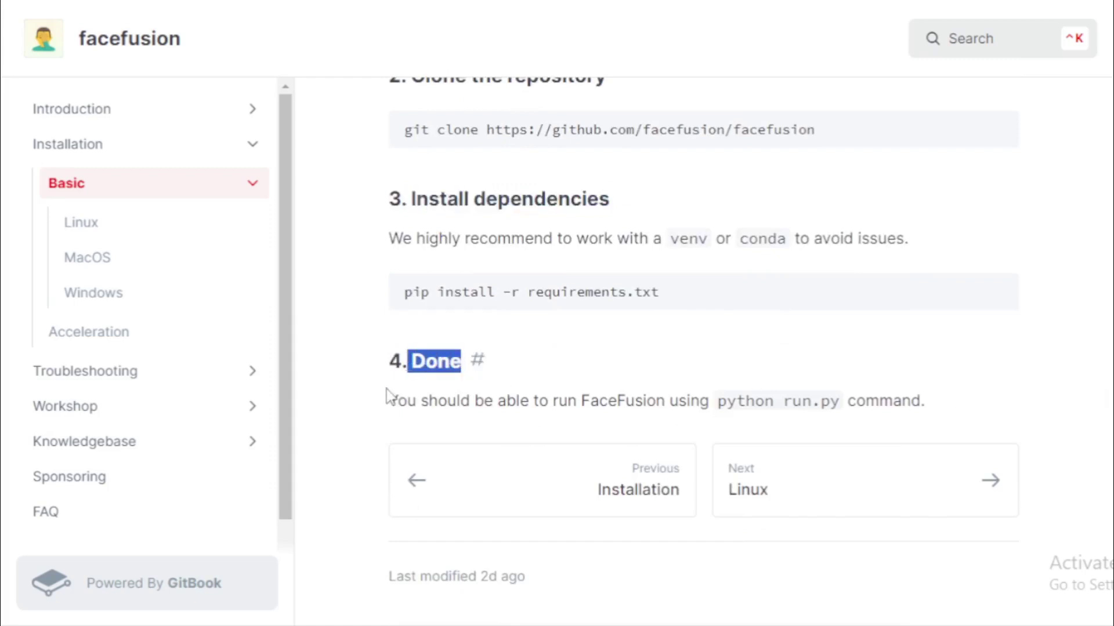
{"action": "left_click_drag", "start_coordinate": [397, 400], "coordinate": [719, 402]}
{"action": "left_click", "coordinate": [840, 410]}
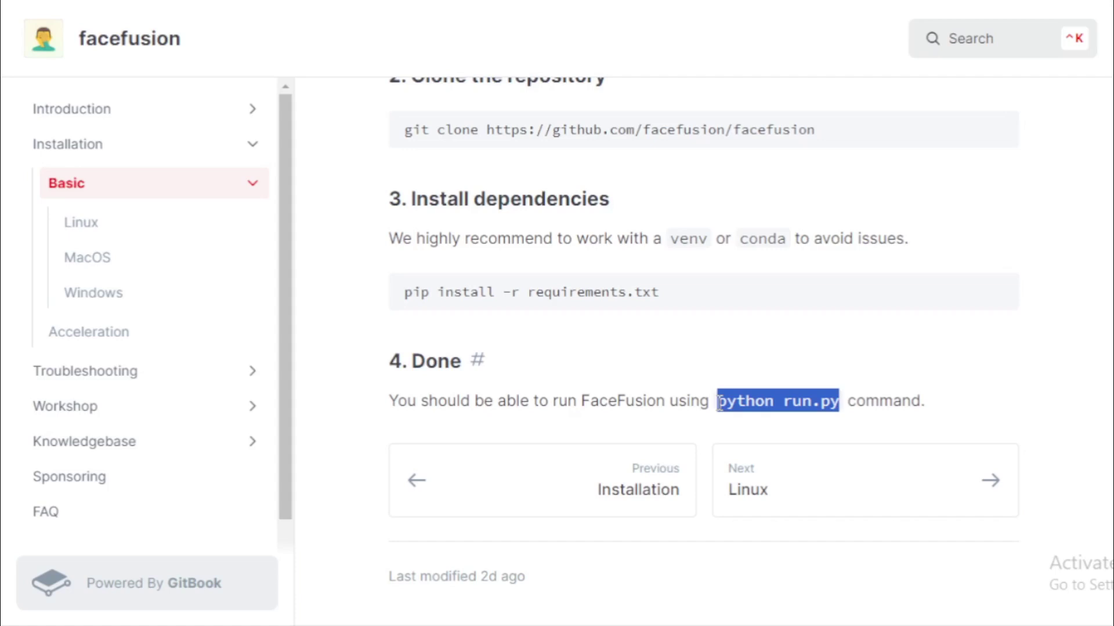
{"action": "key", "text": "alt+Tab"}
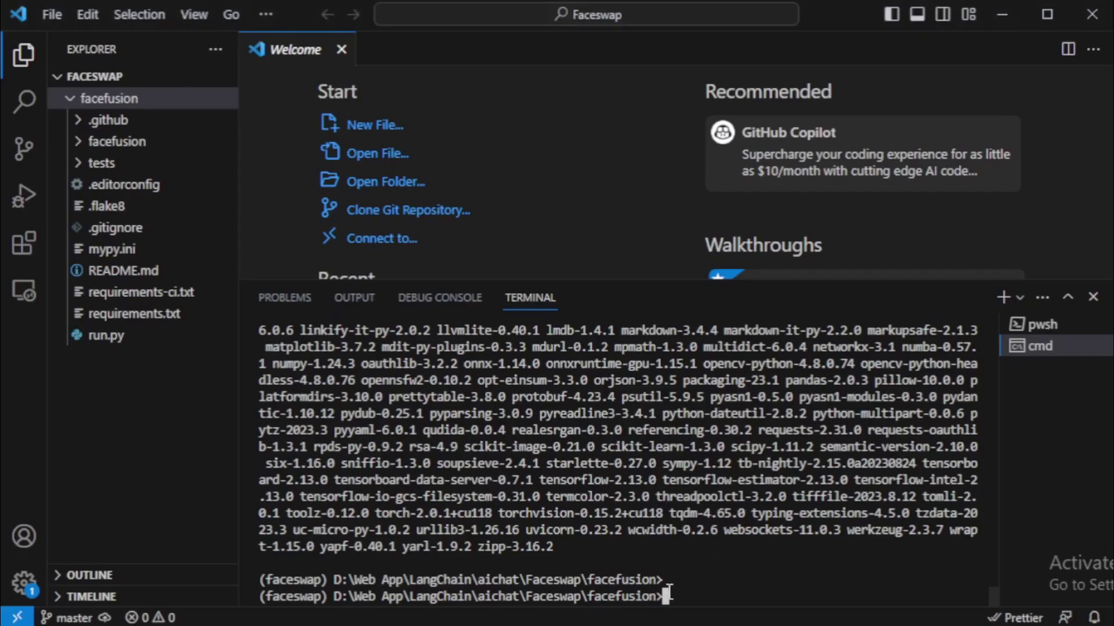
Run 'python run.py' to start FaceFusion and copy its local URL 127.0.0.1:7860
{"action": "key", "text": "ctrl+v"}
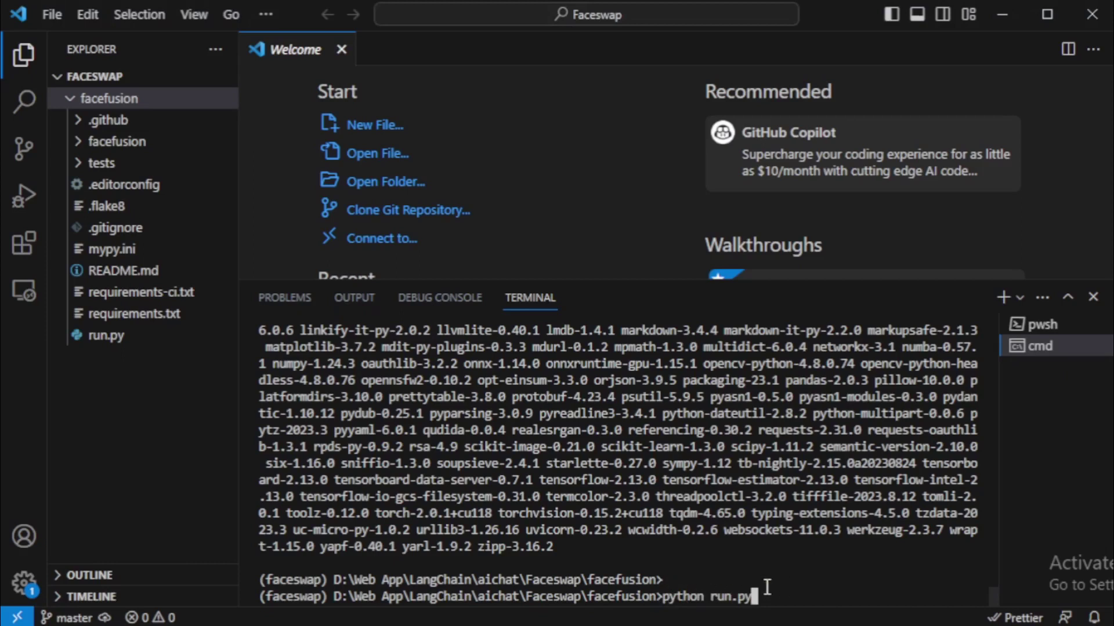
{"action": "key", "text": "Return"}
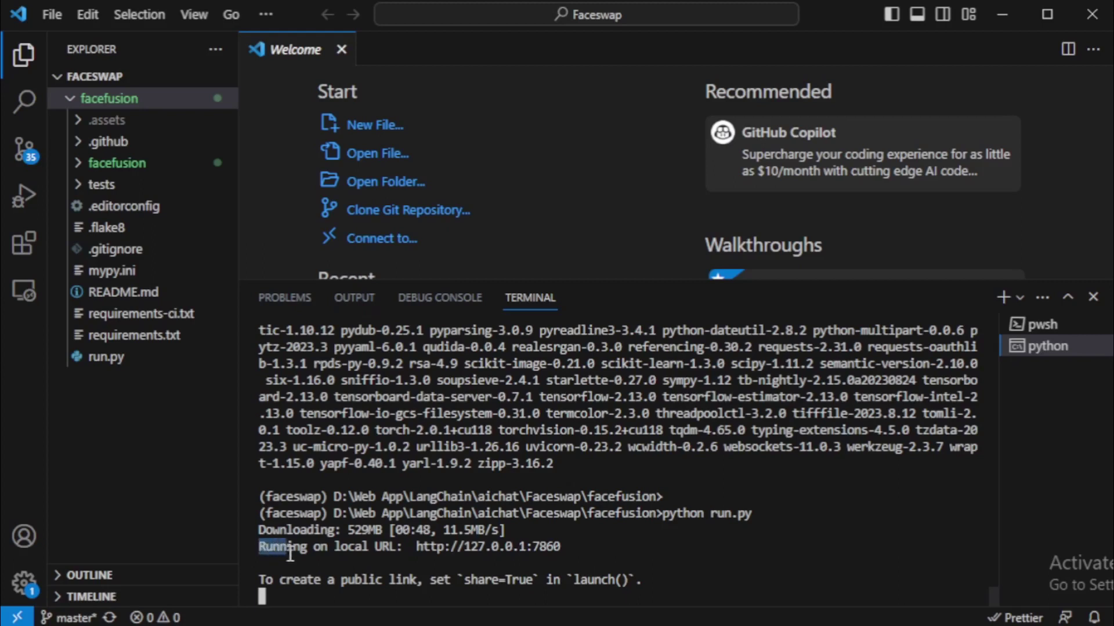
{"action": "left_click_drag", "start_coordinate": [290, 555], "coordinate": [578, 551]}
{"action": "right_click", "coordinate": [578, 551]}
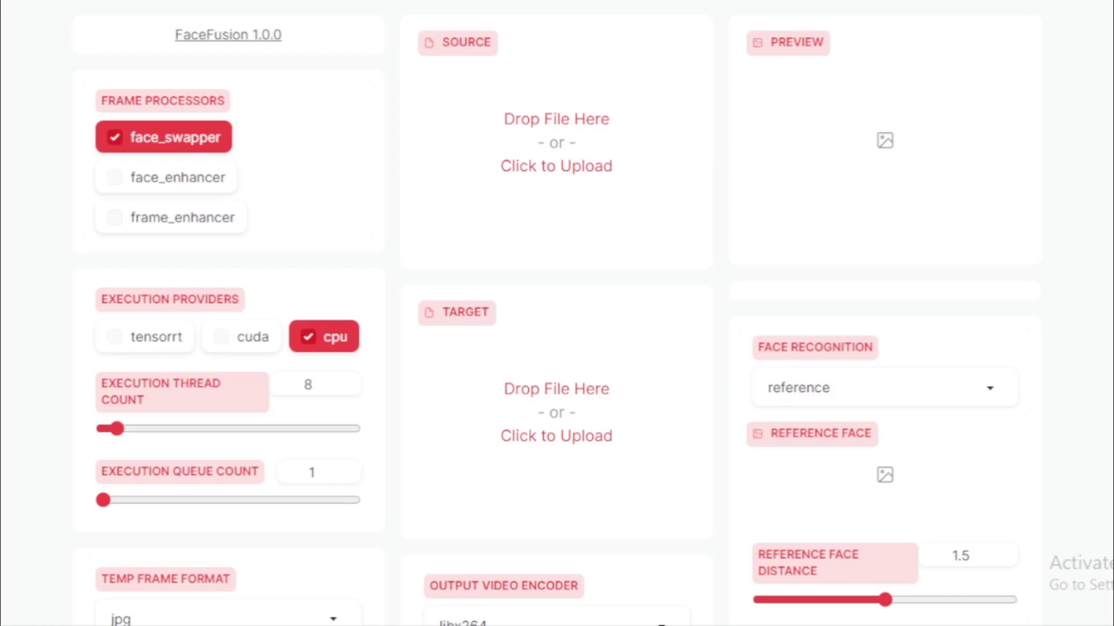
Highlight the FaceFusion 1.0.0 title, then scroll through the interface to review the source and target
{"action": "left_click_drag", "start_coordinate": [215, 47], "coordinate": [274, 36]}
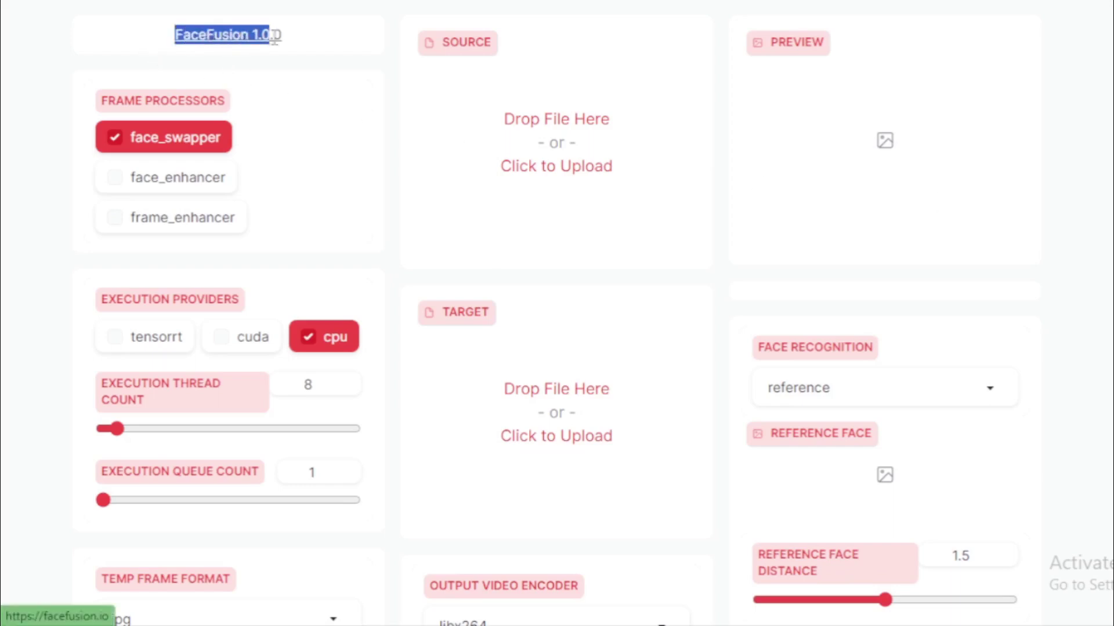
{"action": "left_click", "coordinate": [4, 297]}
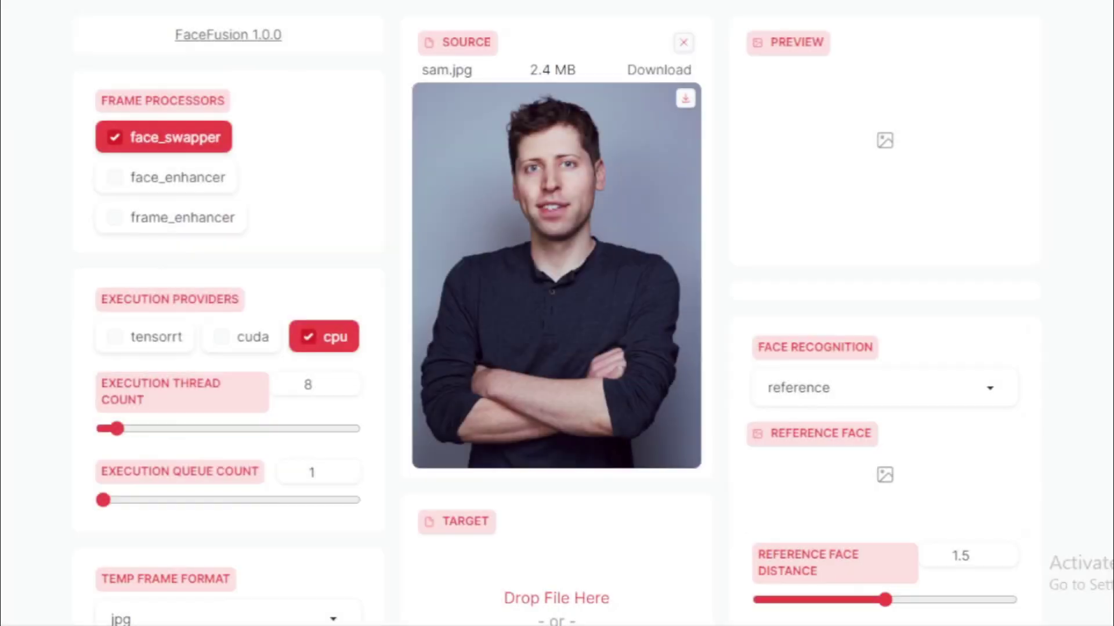
{"action": "scroll", "coordinate": [929, 259], "scroll_direction": "down", "scroll_amount": 4}
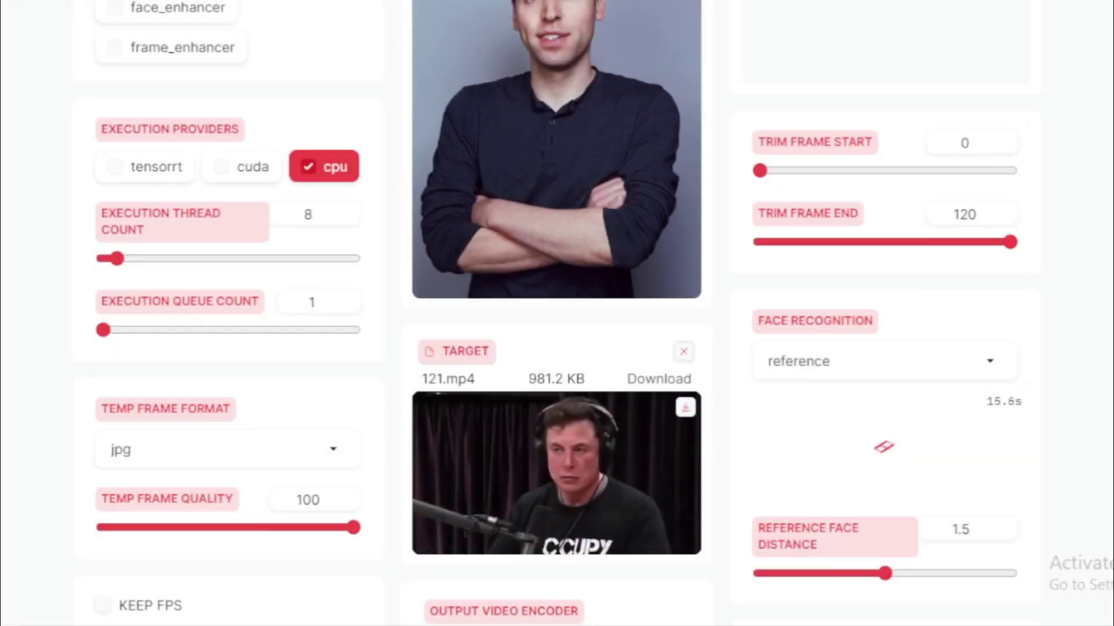
{"action": "scroll", "coordinate": [1105, 123], "scroll_direction": "up", "scroll_amount": 3}
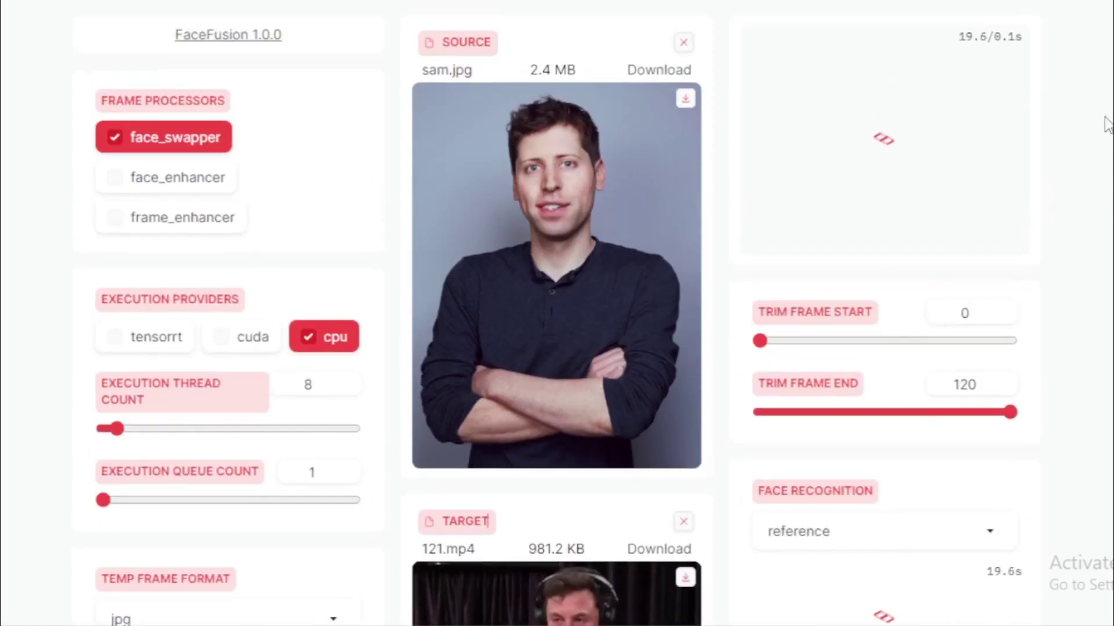
{"action": "scroll", "coordinate": [1104, 123], "scroll_direction": "down", "scroll_amount": 7}
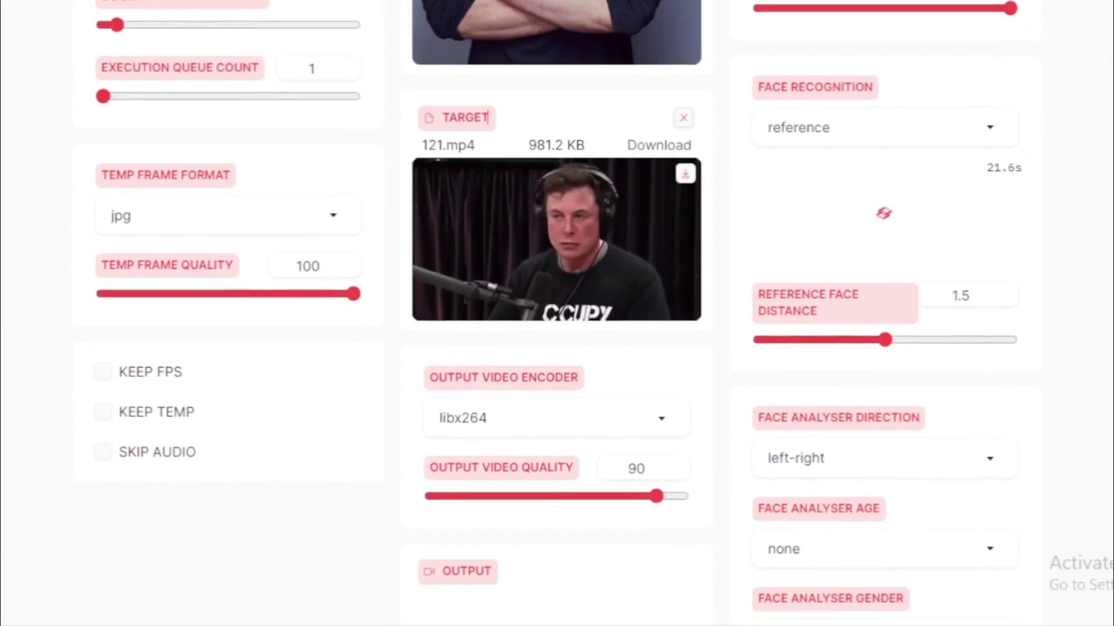
{"action": "scroll", "coordinate": [1097, 427], "scroll_direction": "down", "scroll_amount": 6}
{"action": "scroll", "coordinate": [1107, 278], "scroll_direction": "up", "scroll_amount": 6}
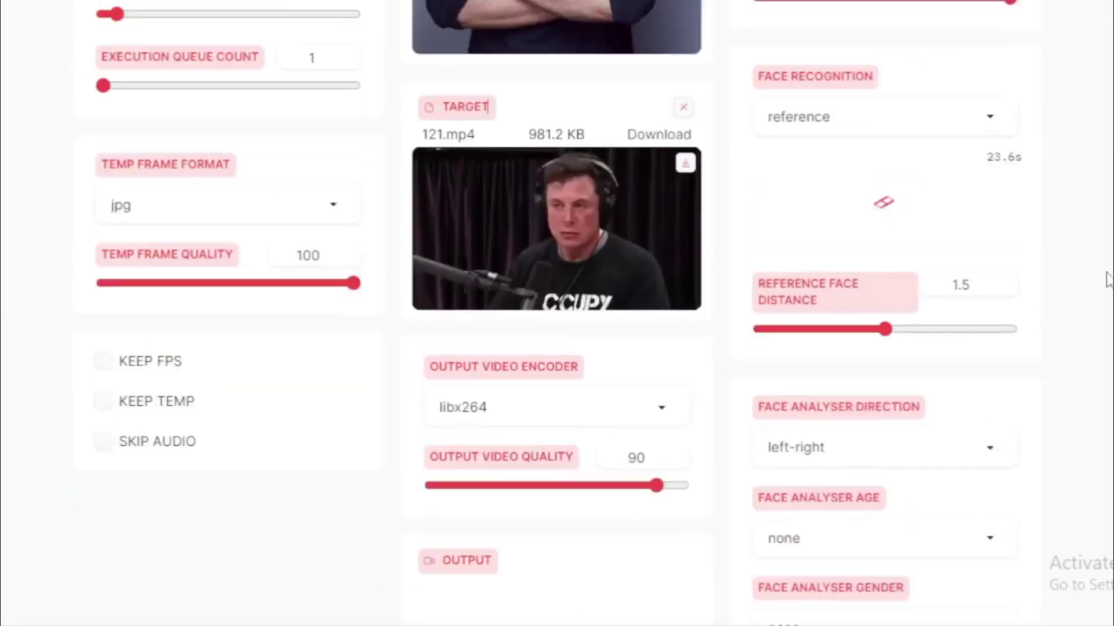
{"action": "scroll", "coordinate": [1108, 278], "scroll_direction": "up", "scroll_amount": 7}
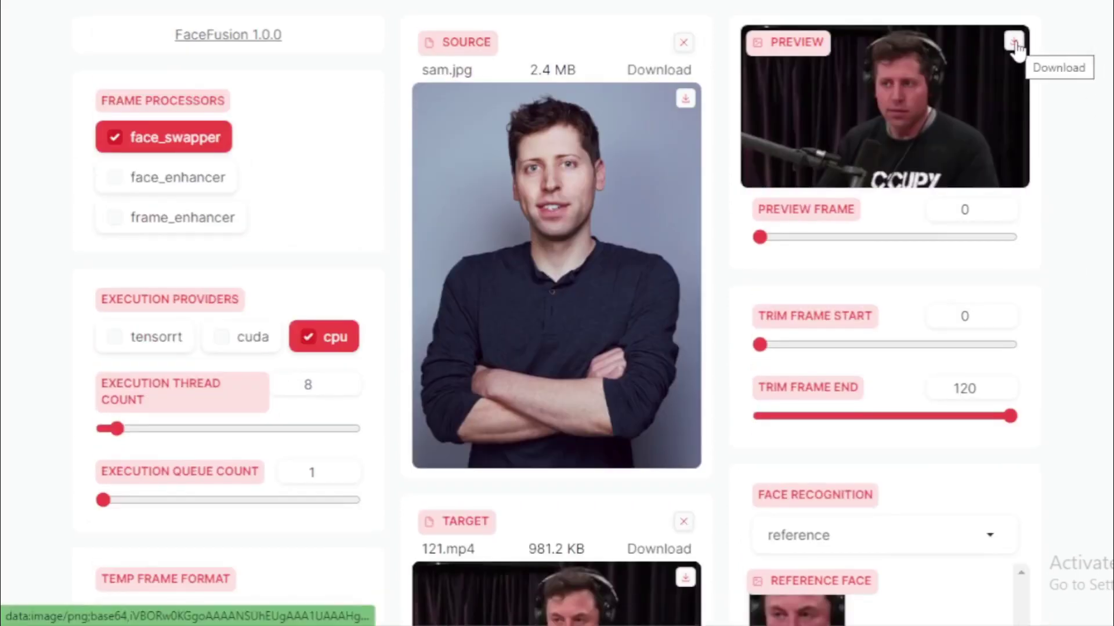
Save the swapped preview frame as an image and start processing the face-swap video
{"action": "left_click", "coordinate": [1014, 44]}
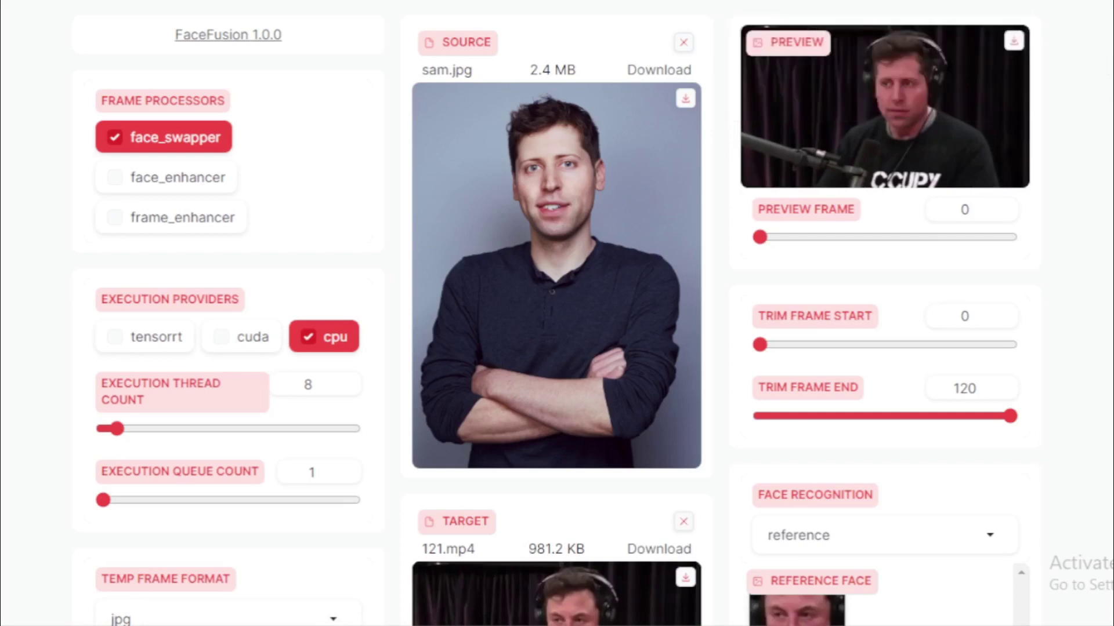
{"action": "scroll", "coordinate": [1060, 290], "scroll_direction": "down", "scroll_amount": 12}
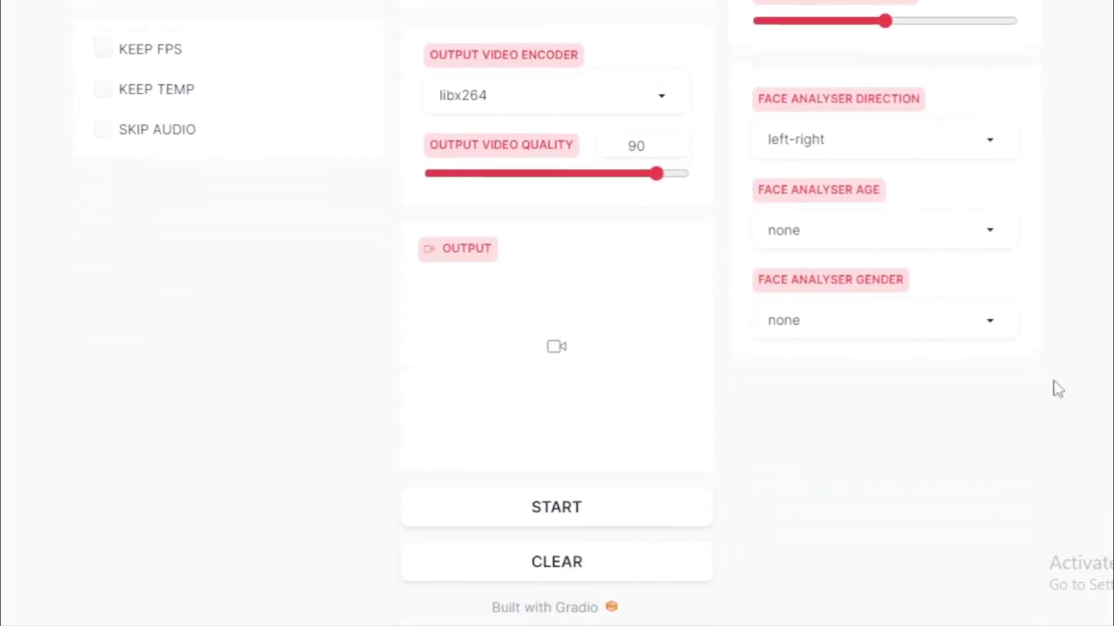
{"action": "scroll", "coordinate": [1058, 389], "scroll_direction": "down", "scroll_amount": 1}
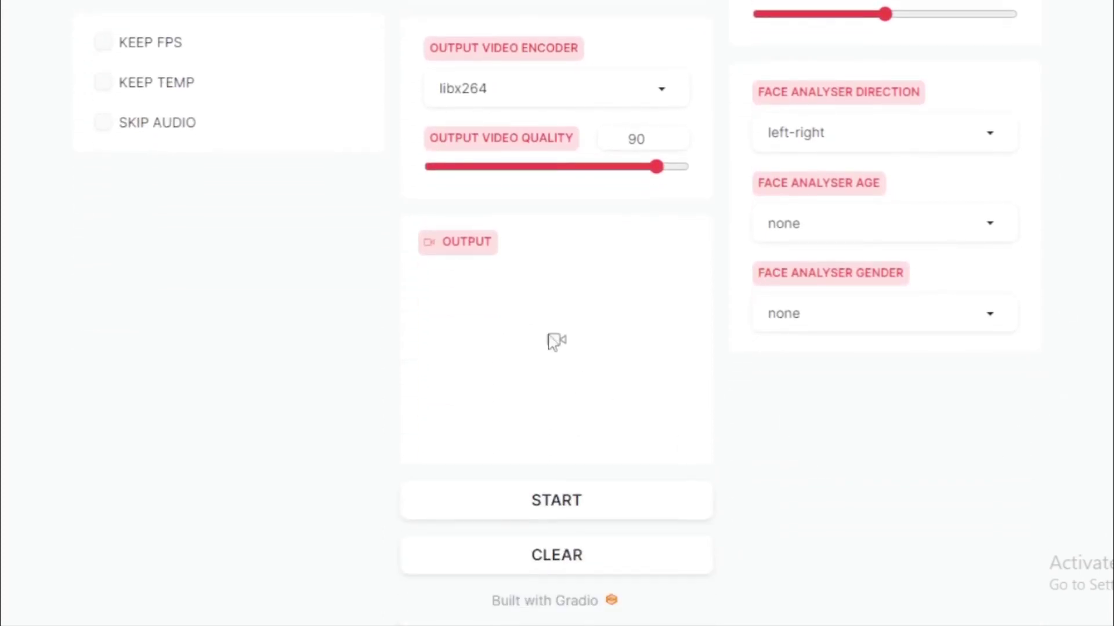
{"action": "left_click", "coordinate": [555, 500]}
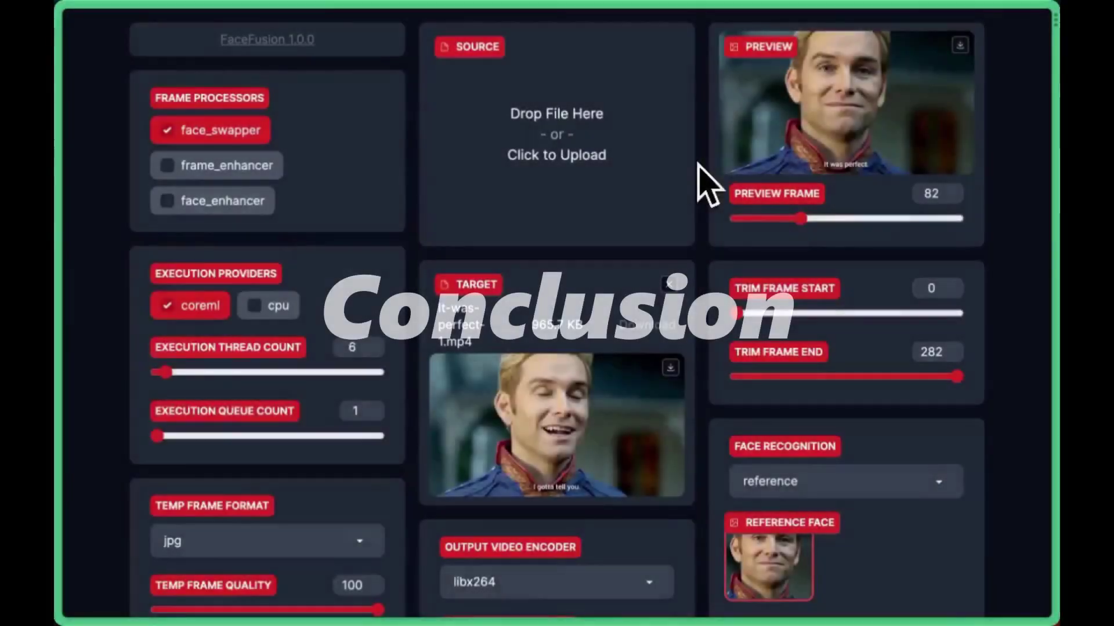
Load elon.jpg as the source face and check the preview at frames 53 and 25
{"action": "left_click", "coordinate": [577, 131]}
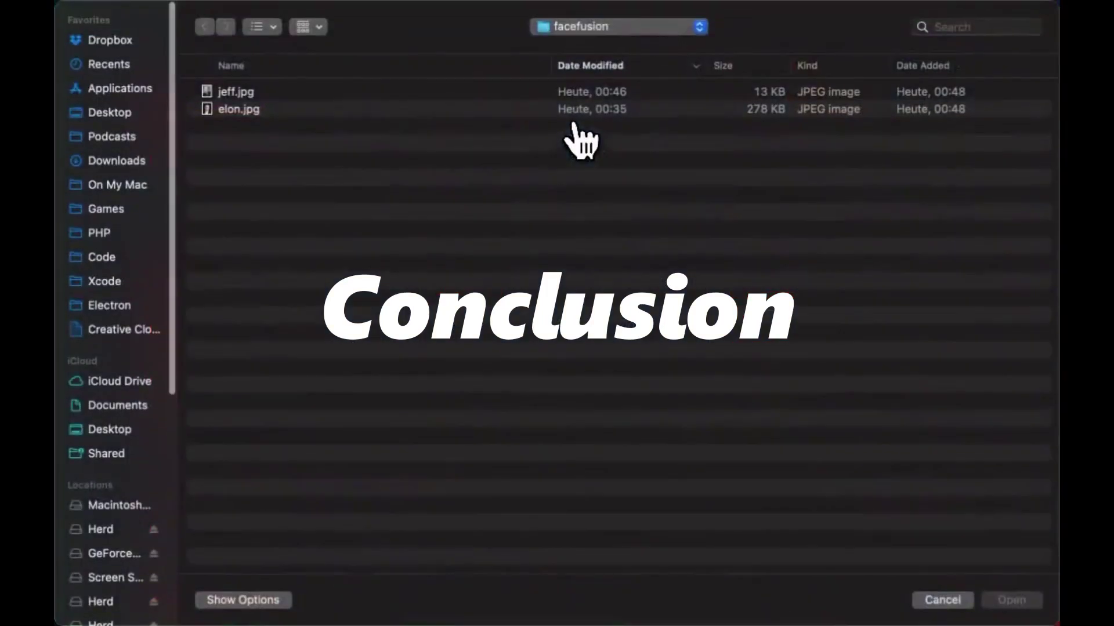
{"action": "left_click", "coordinate": [313, 101]}
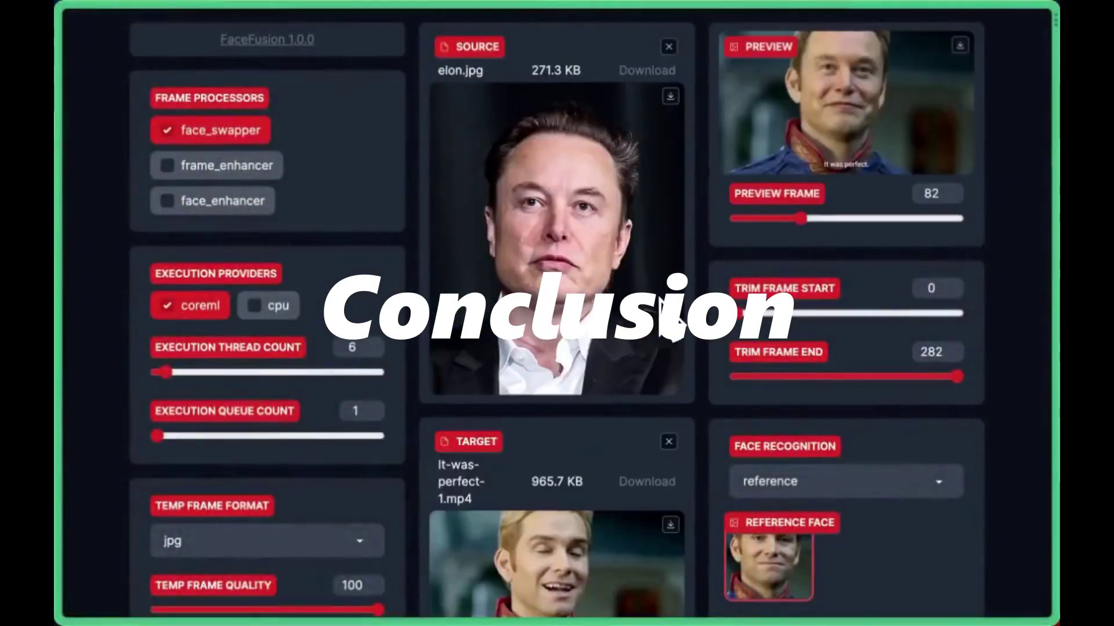
{"action": "left_click", "coordinate": [776, 219]}
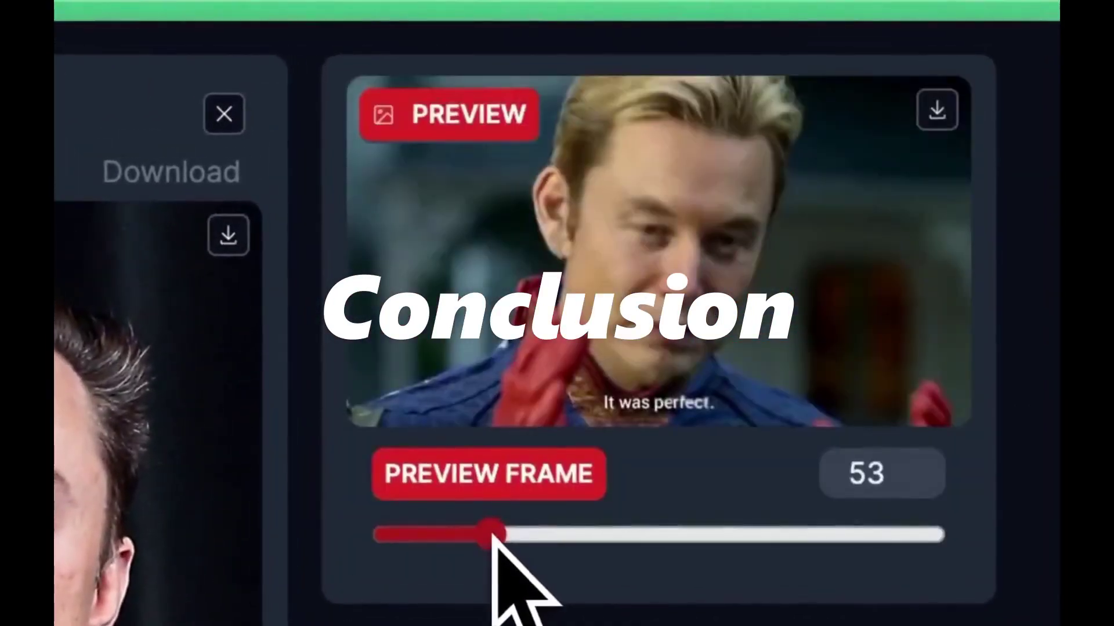
{"action": "left_click", "coordinate": [439, 535]}
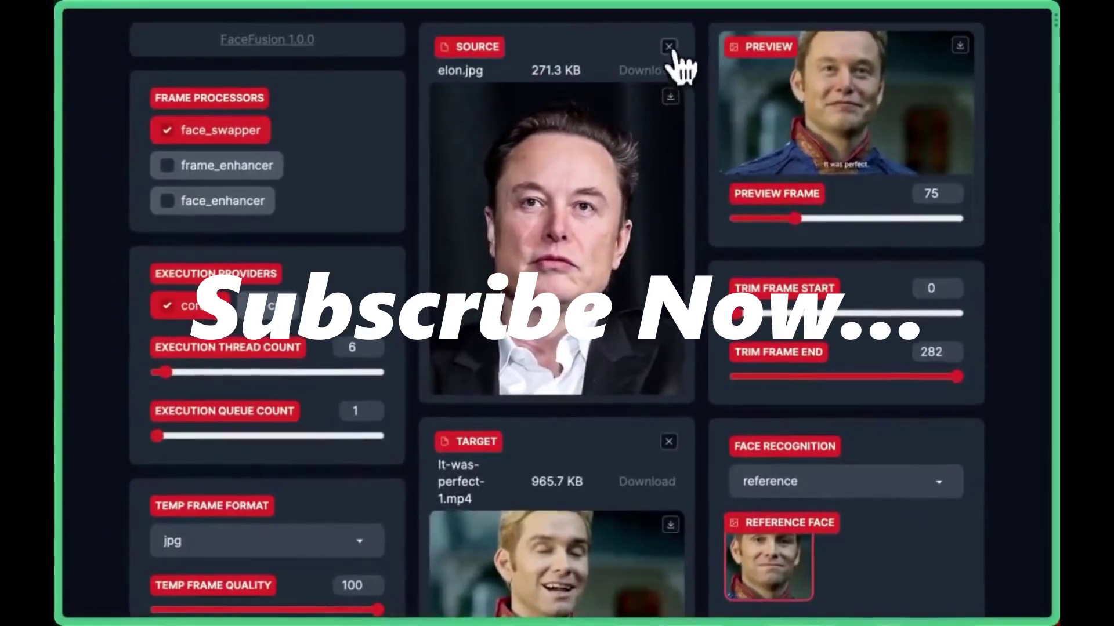
Replace the source face with jeff.jpg
{"action": "left_click", "coordinate": [642, 50]}
{"action": "left_click", "coordinate": [609, 145]}
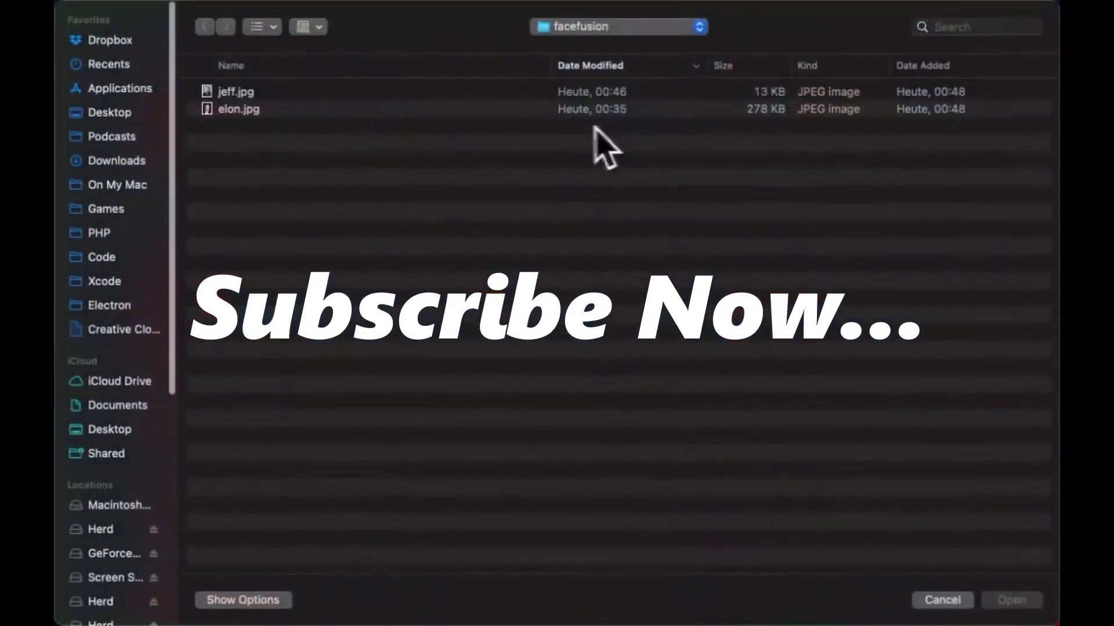
{"action": "double_click", "coordinate": [296, 93]}
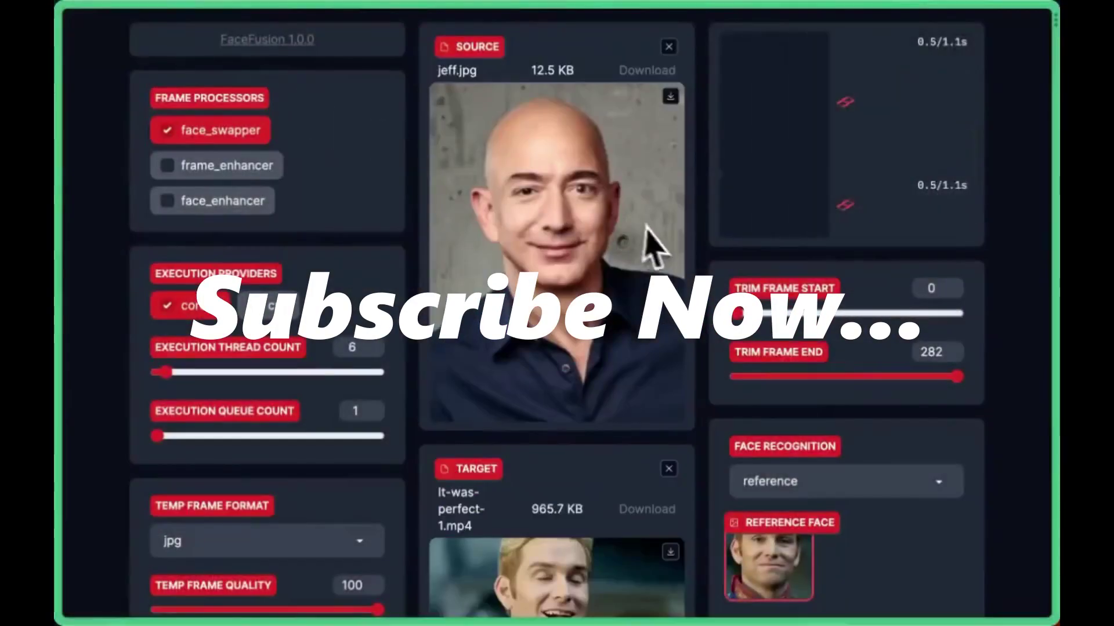